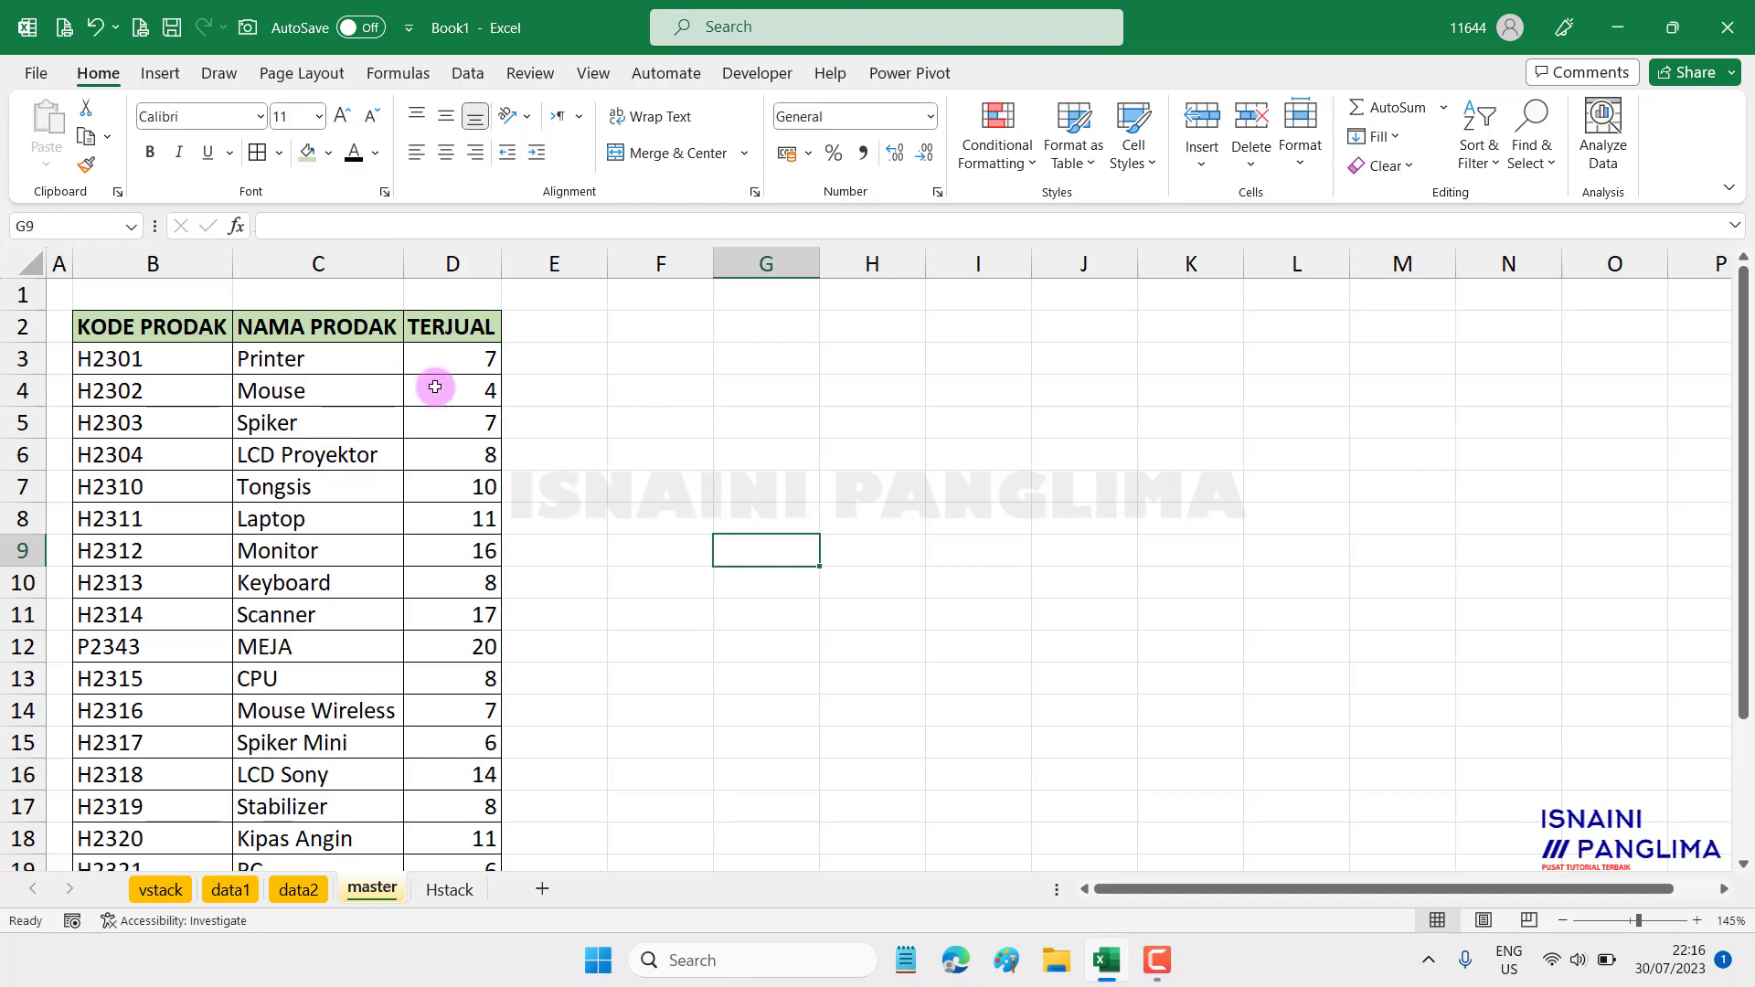
# Step: Give F3 a List validation whose source is =$C$3:$C$21, using the searched Validation command
pyautogui.click(632, 368)
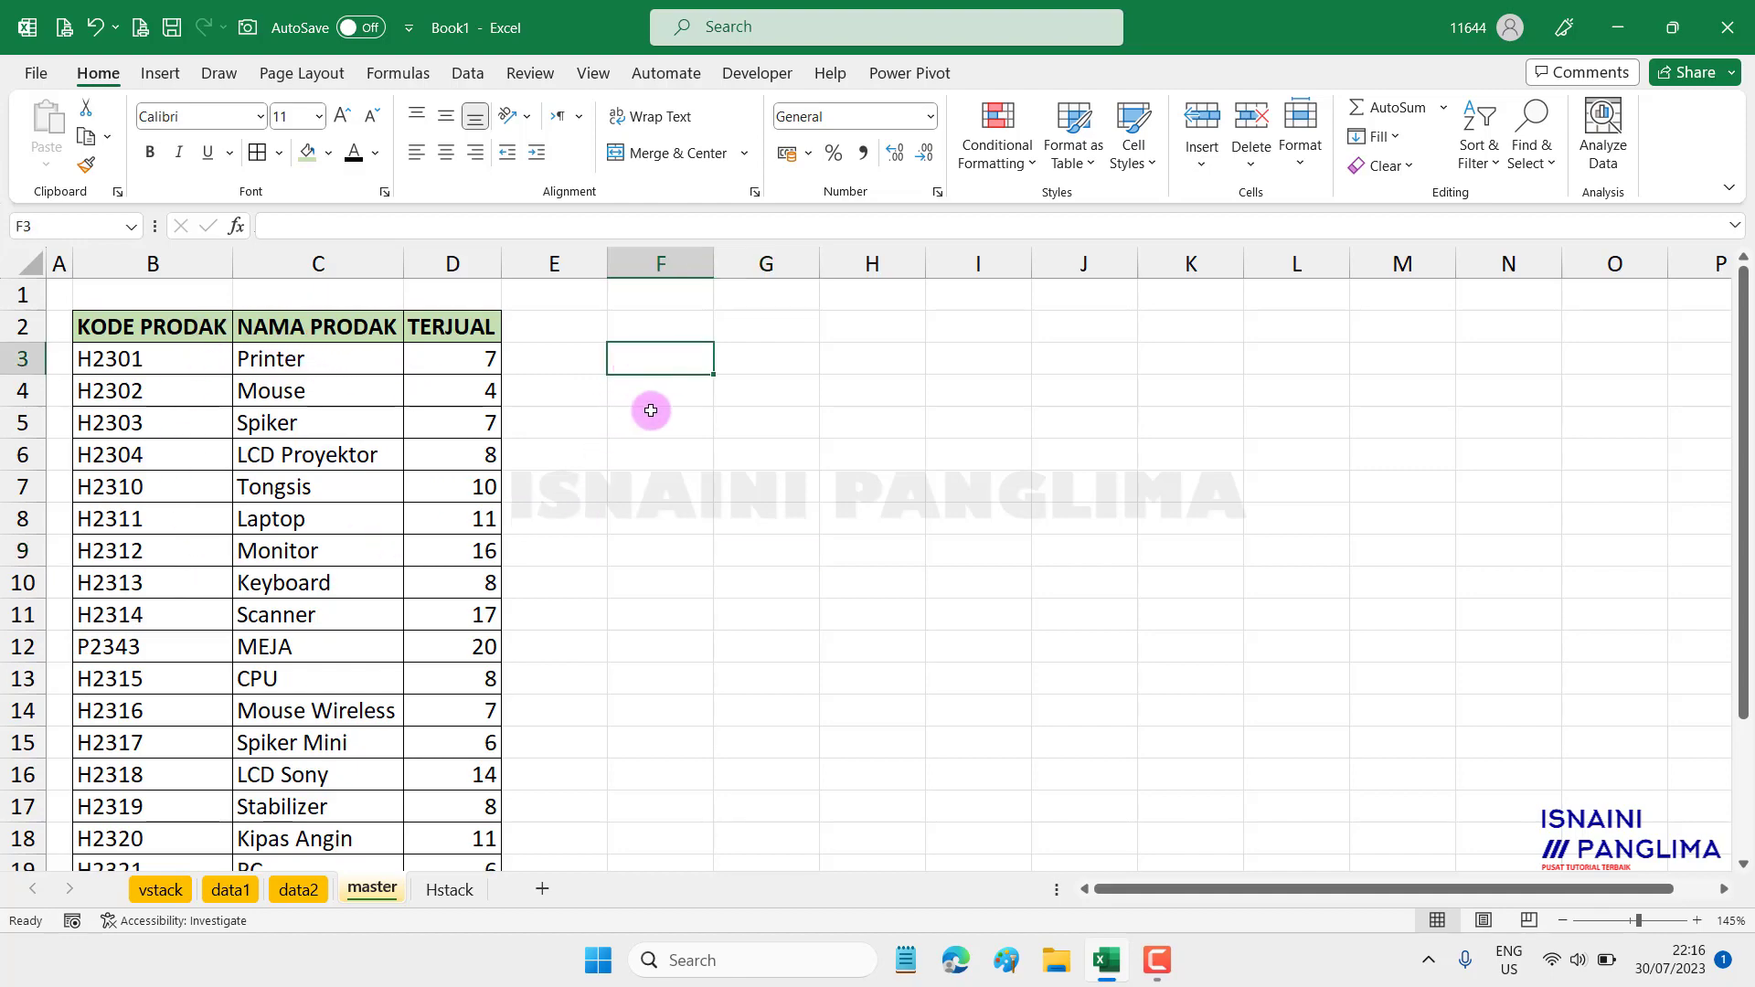
pyautogui.rightClick(639, 361)
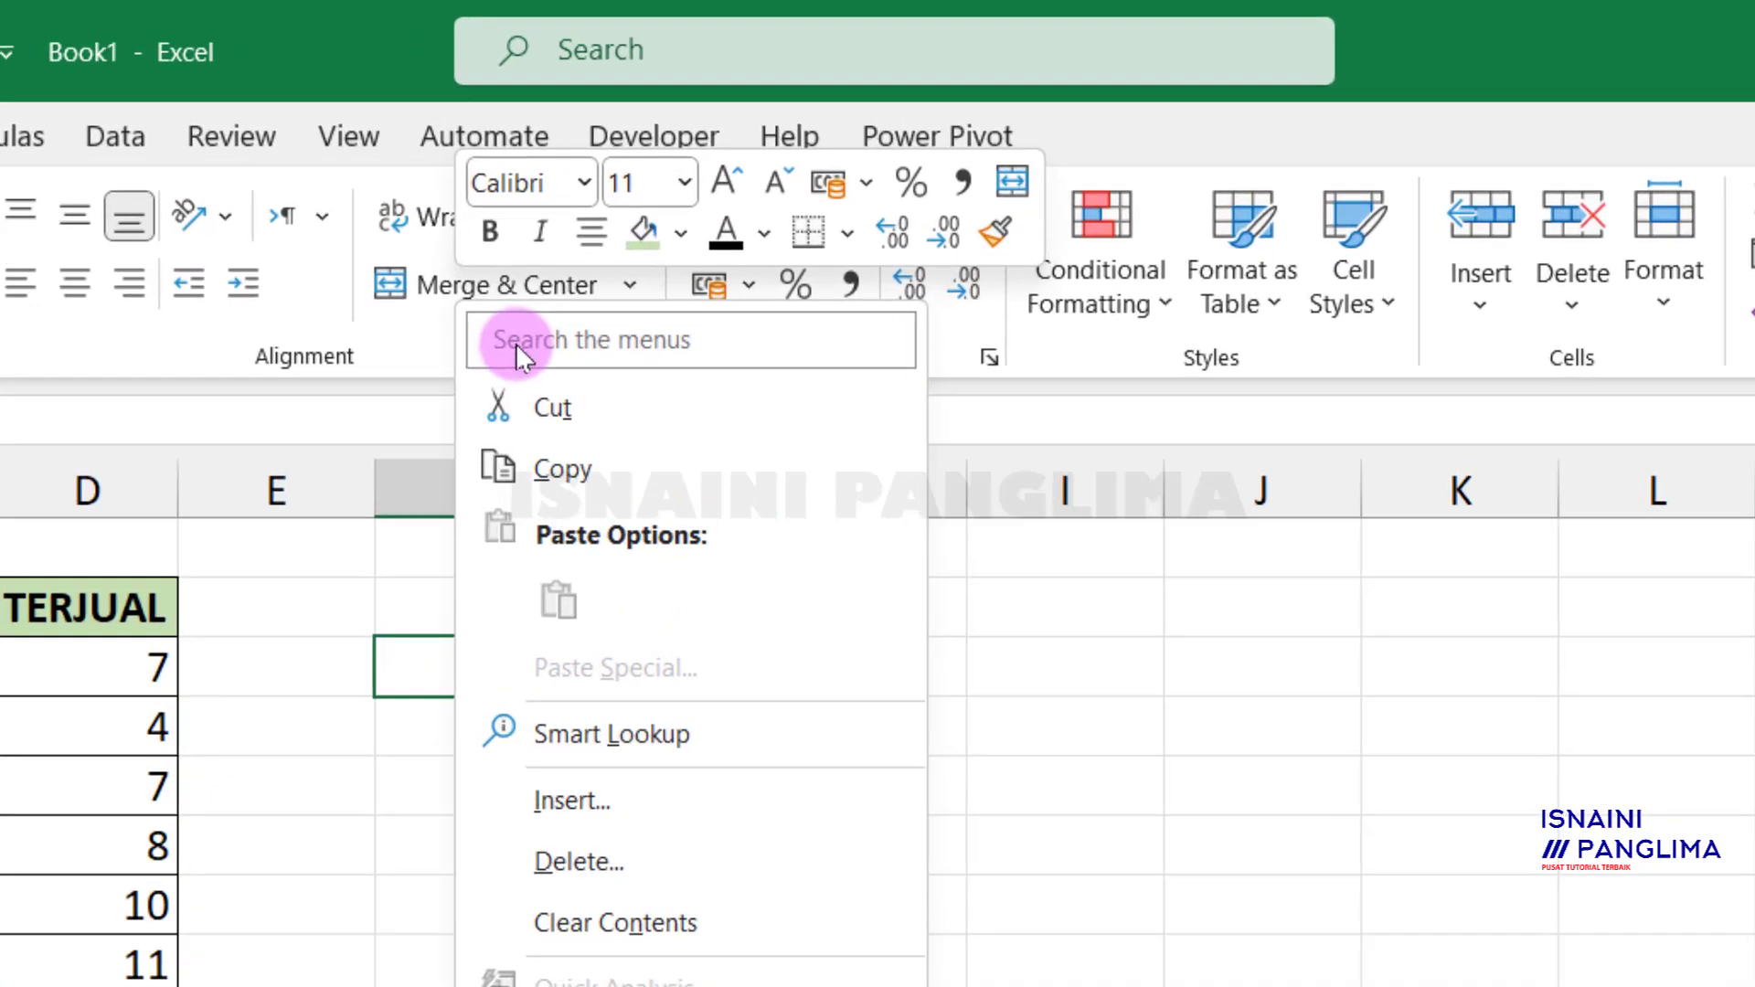
pyautogui.click(698, 209)
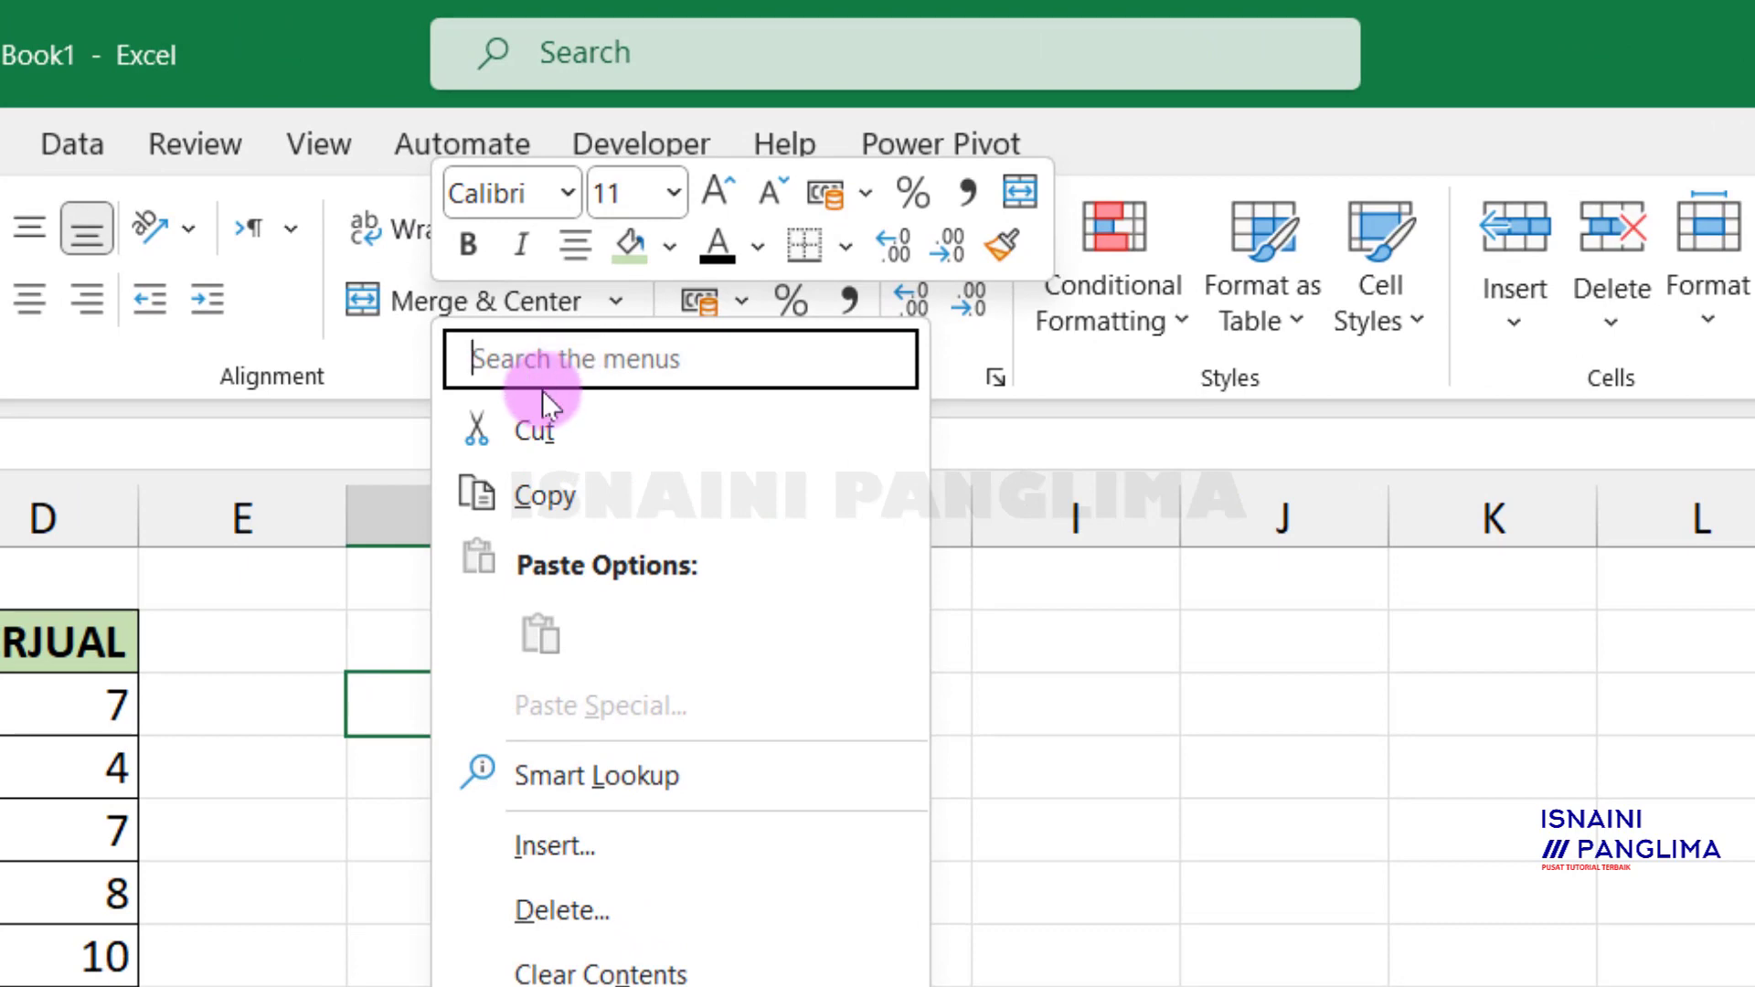
pyautogui.write('valid')
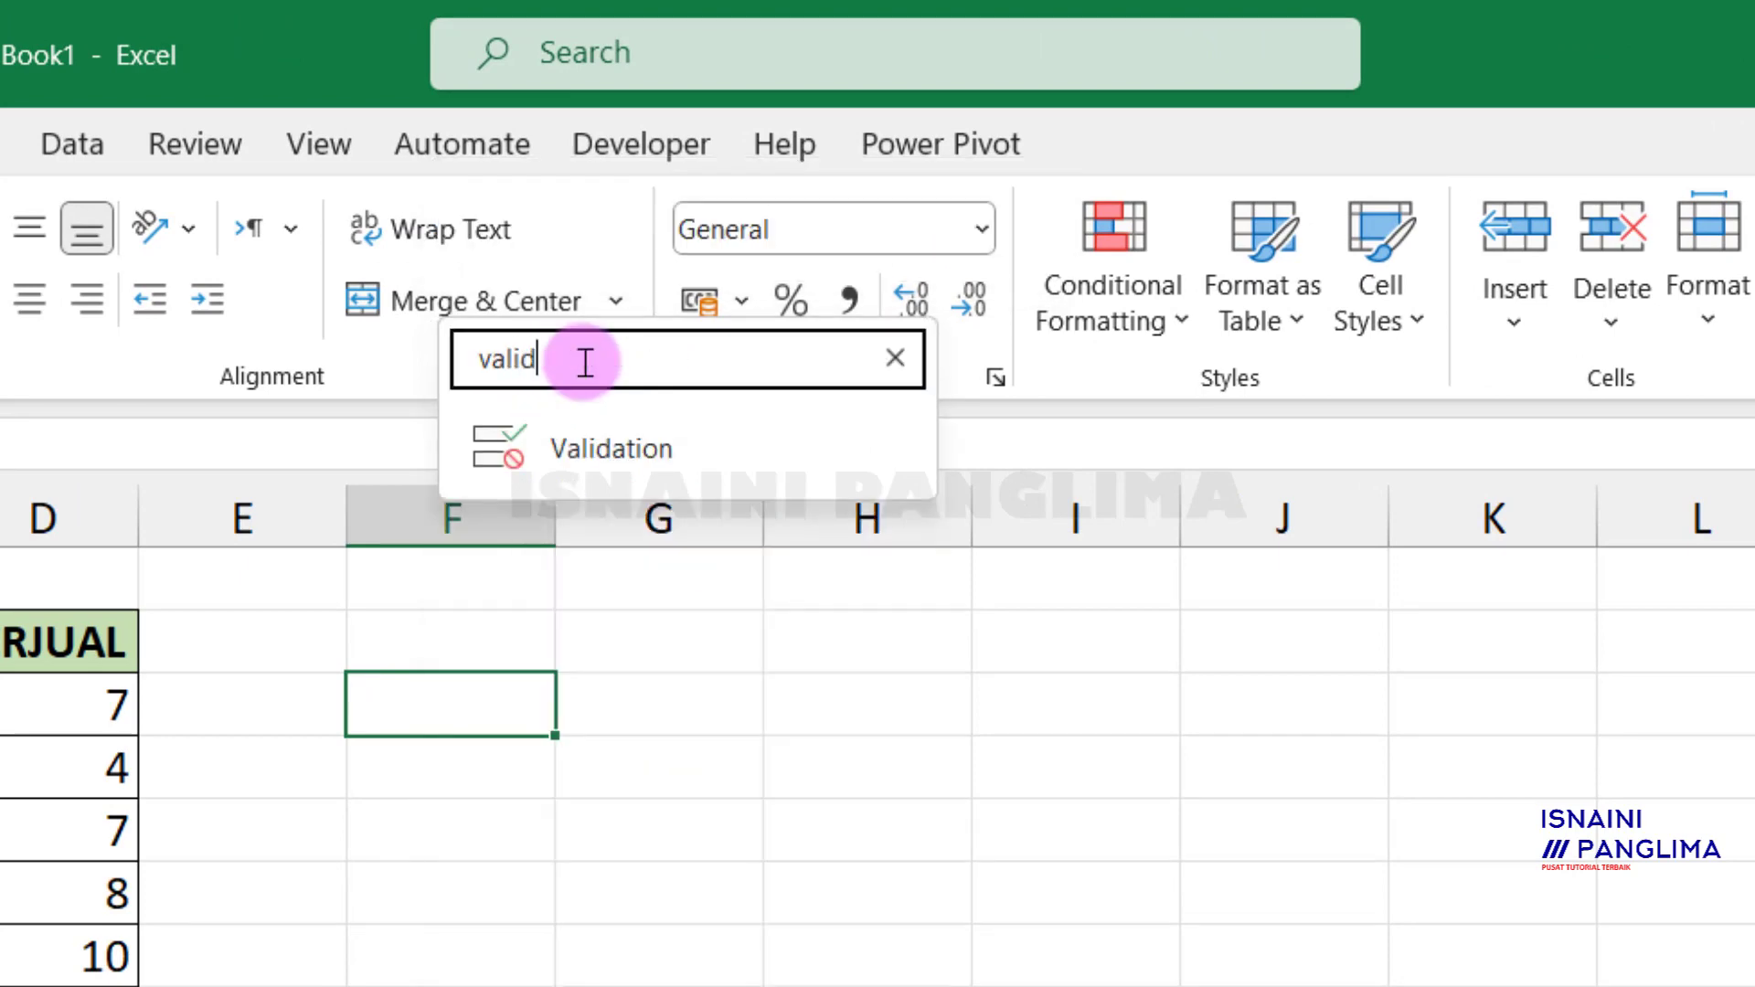
pyautogui.click(606, 453)
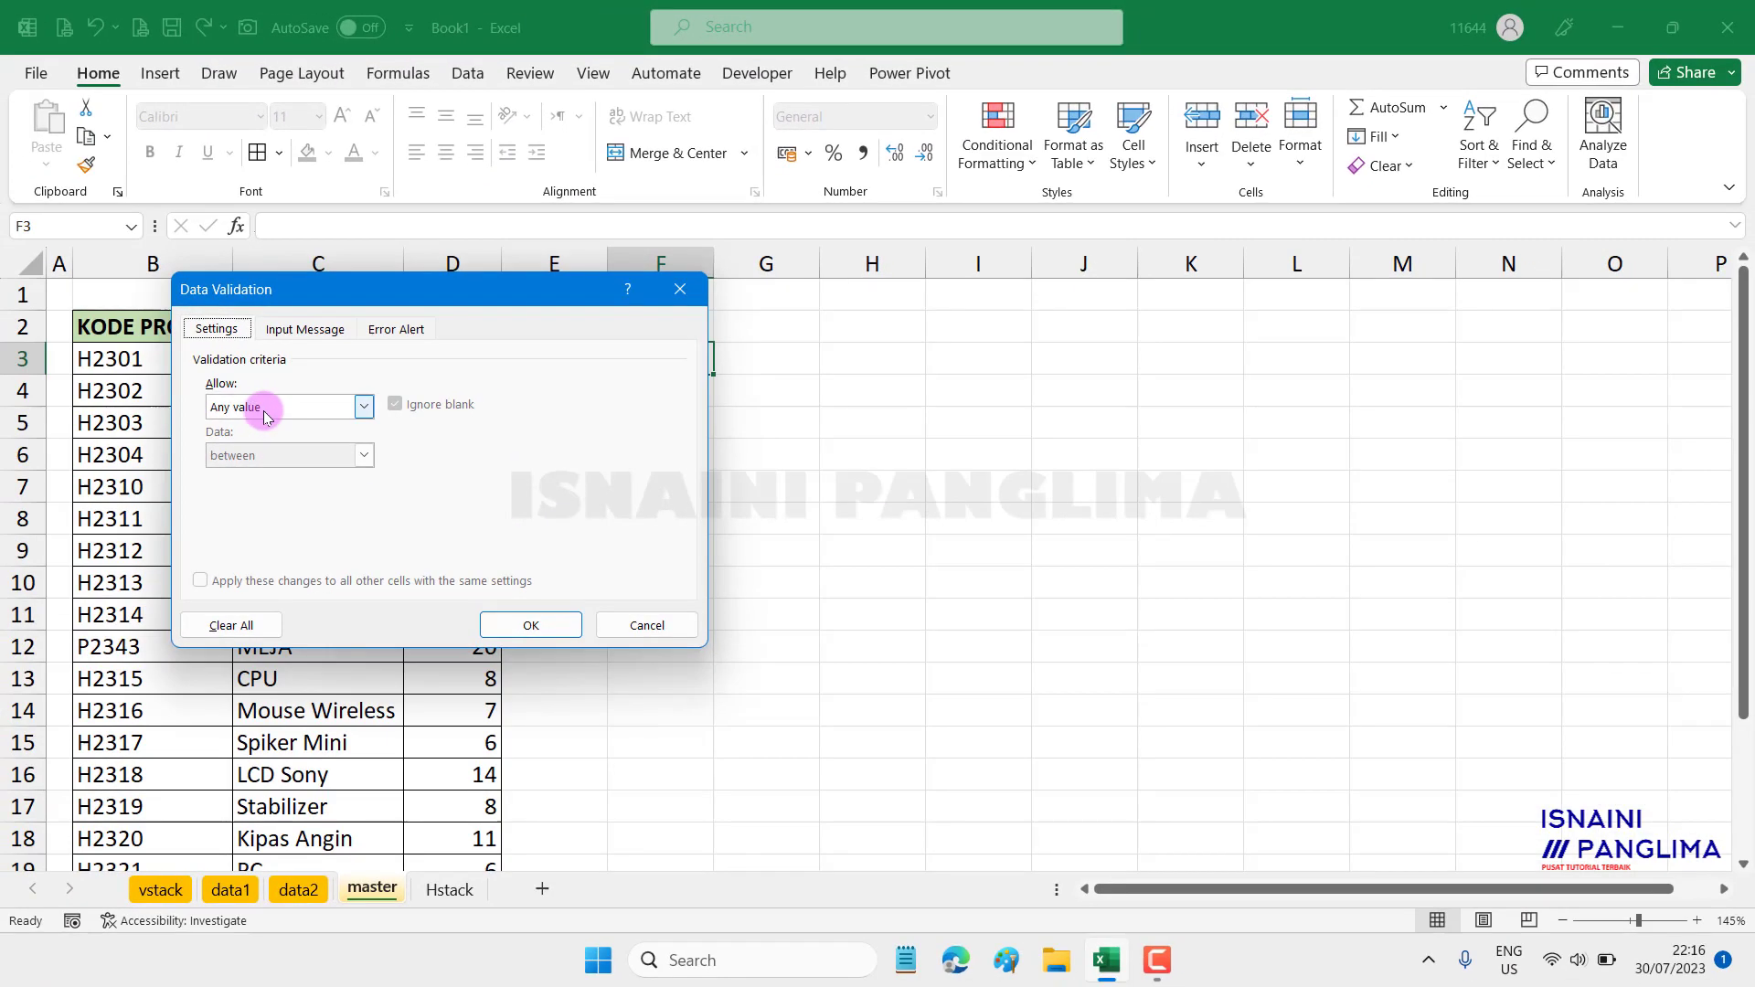
pyautogui.click(256, 406)
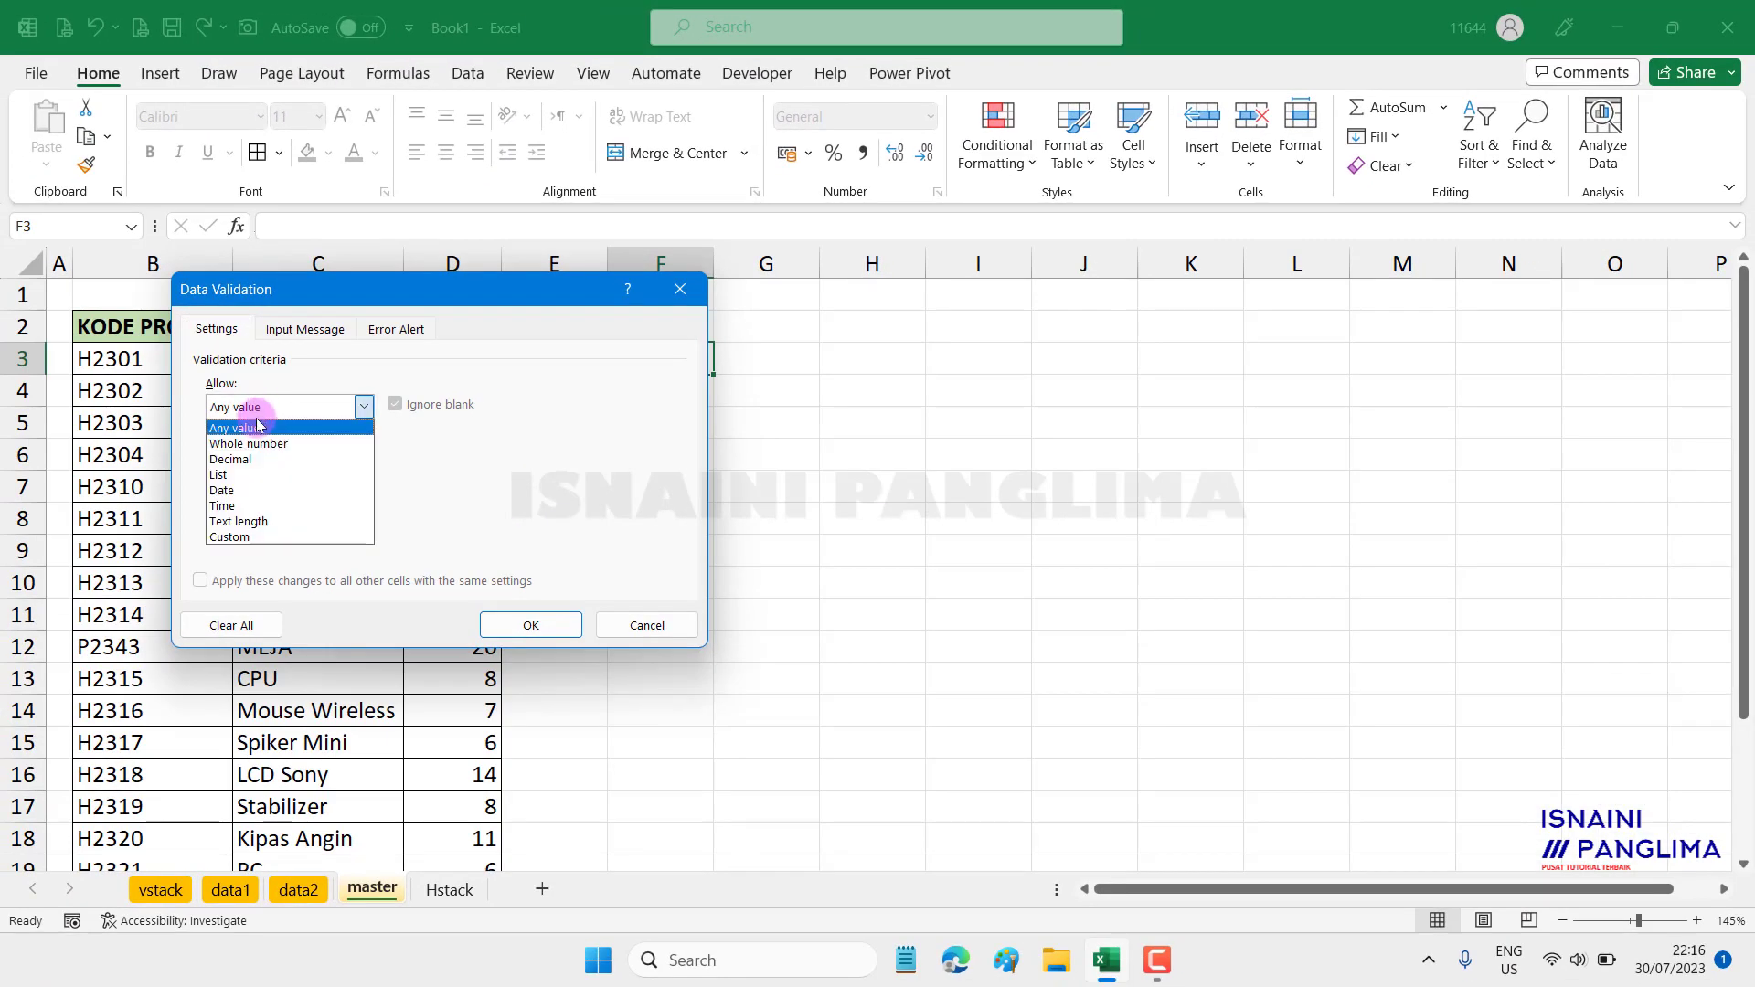
pyautogui.click(234, 471)
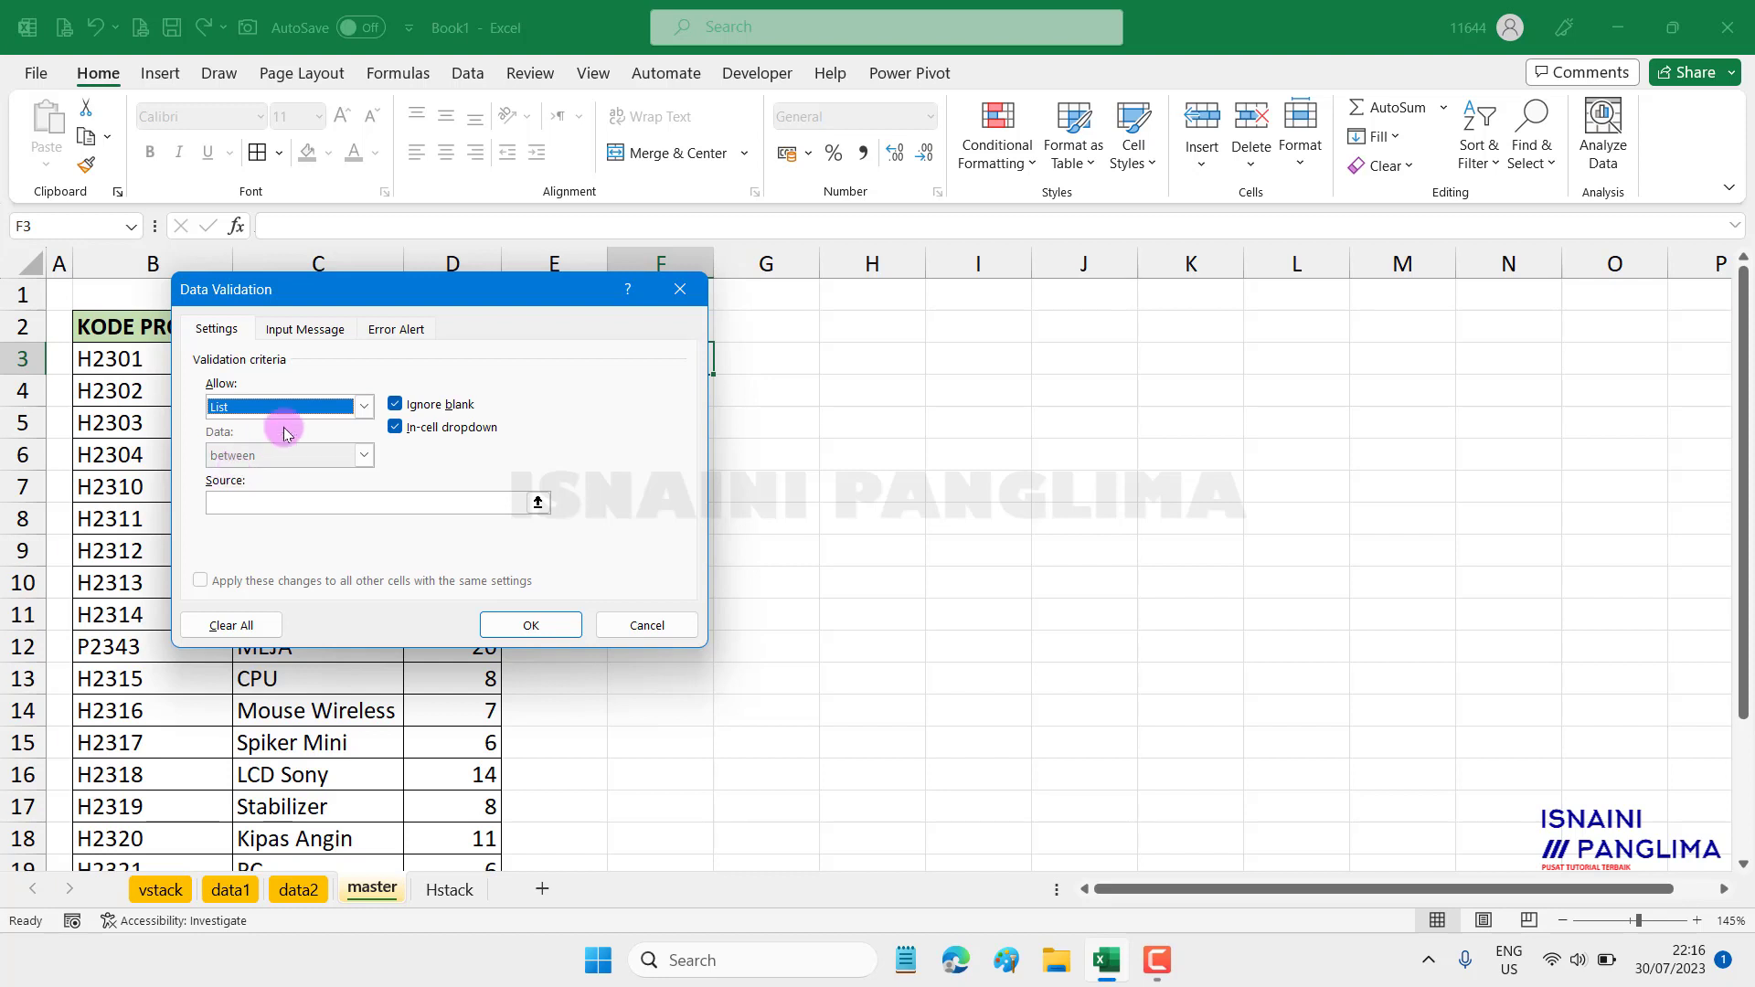
pyautogui.click(516, 502)
pyautogui.moveTo(314, 359)
pyautogui.mouseDown()
pyautogui.moveTo(334, 607)
pyautogui.moveTo(315, 848)
pyautogui.mouseUp()
pyautogui.click(697, 317)
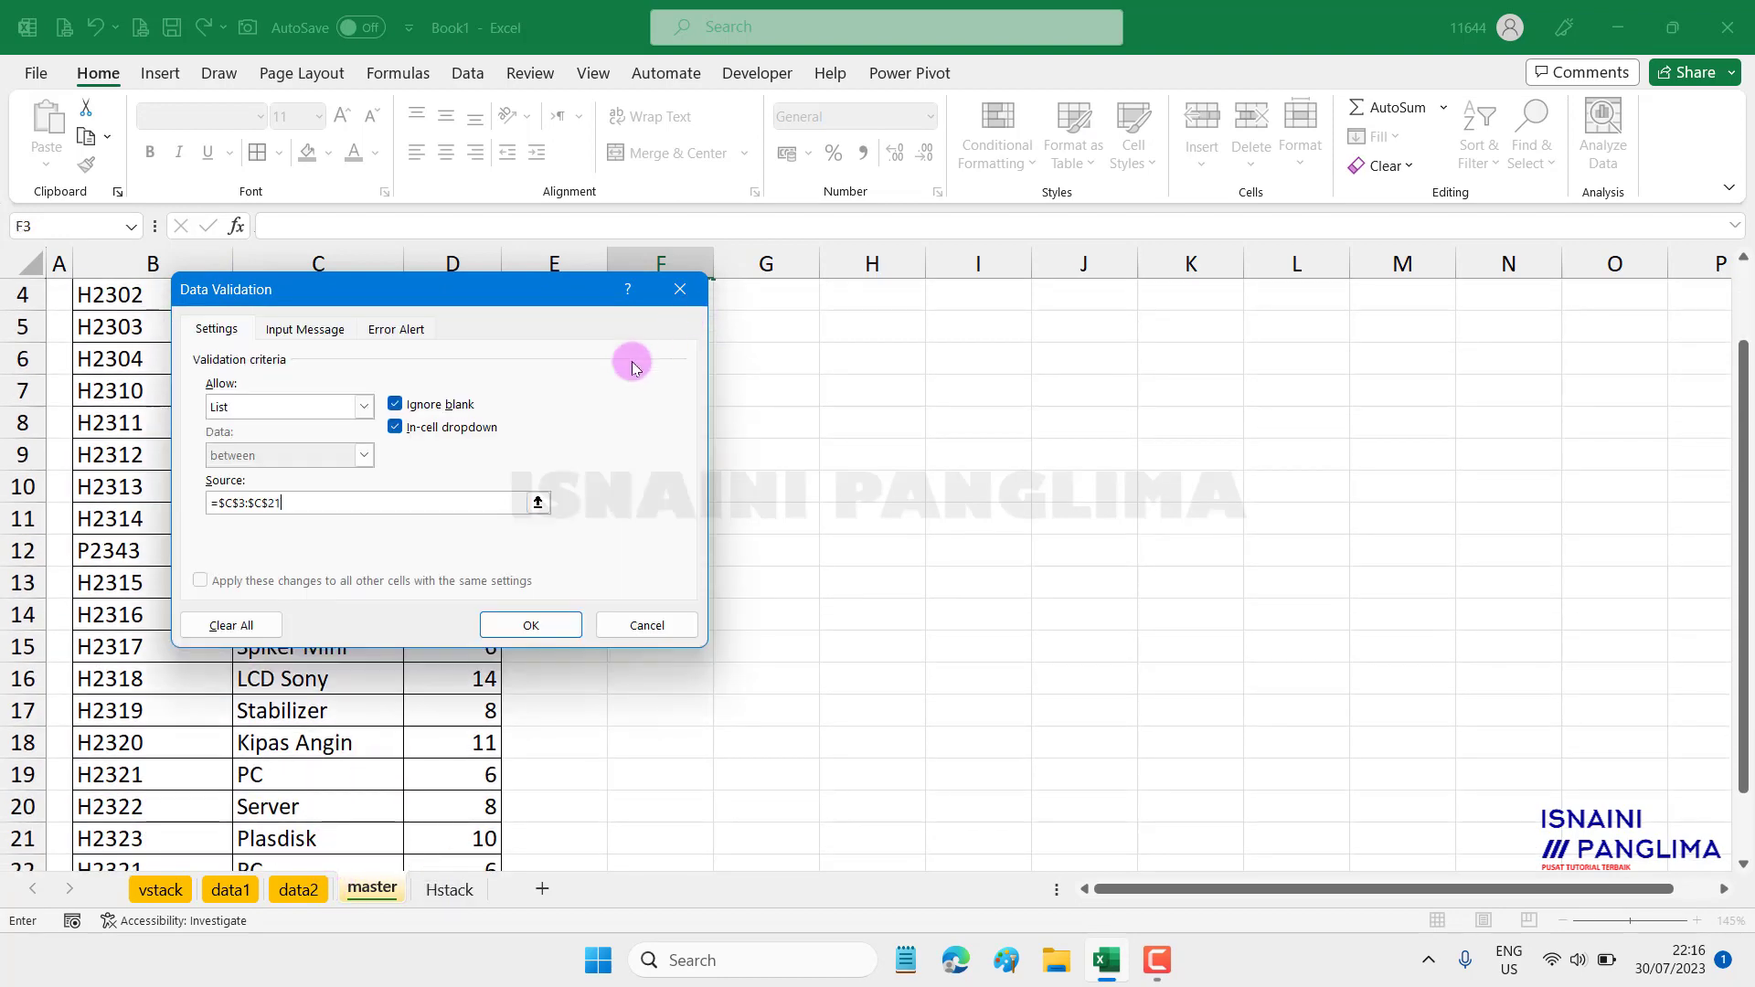
pyautogui.click(535, 624)
# Step: Pick Laptop, then Keyboard, from F3's product dropdown list
pyautogui.scroll(1, 662, 400)
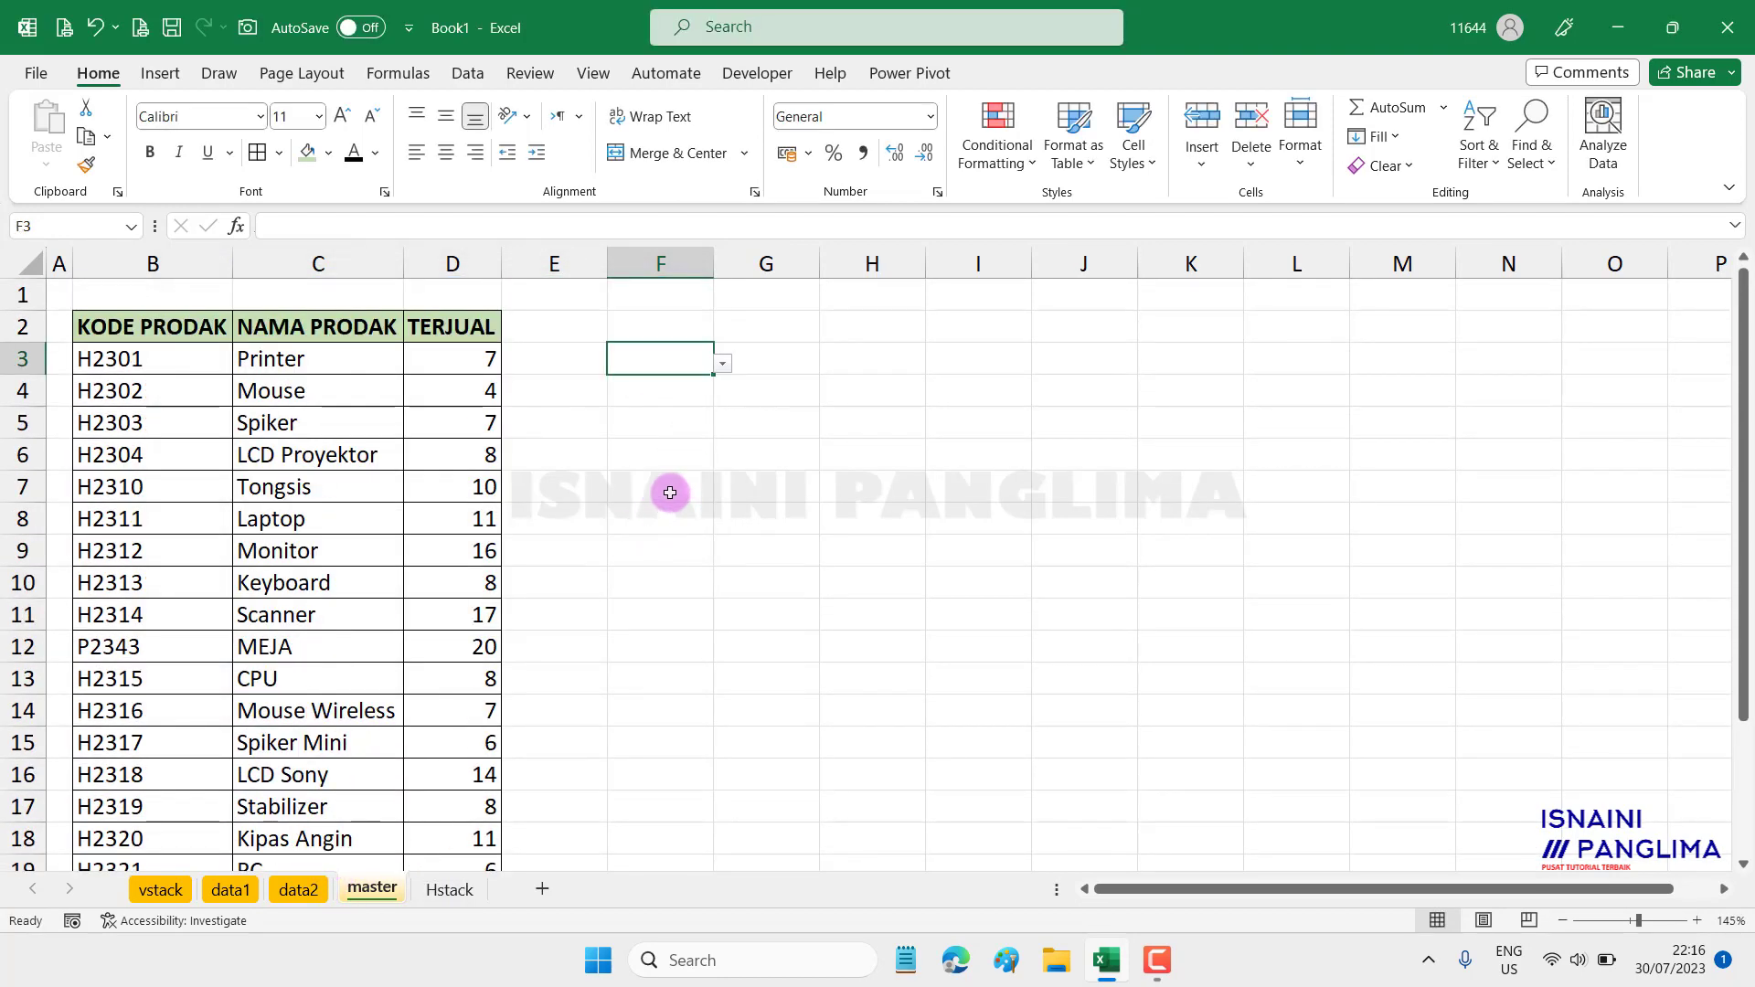
pyautogui.click(722, 362)
pyautogui.click(647, 482)
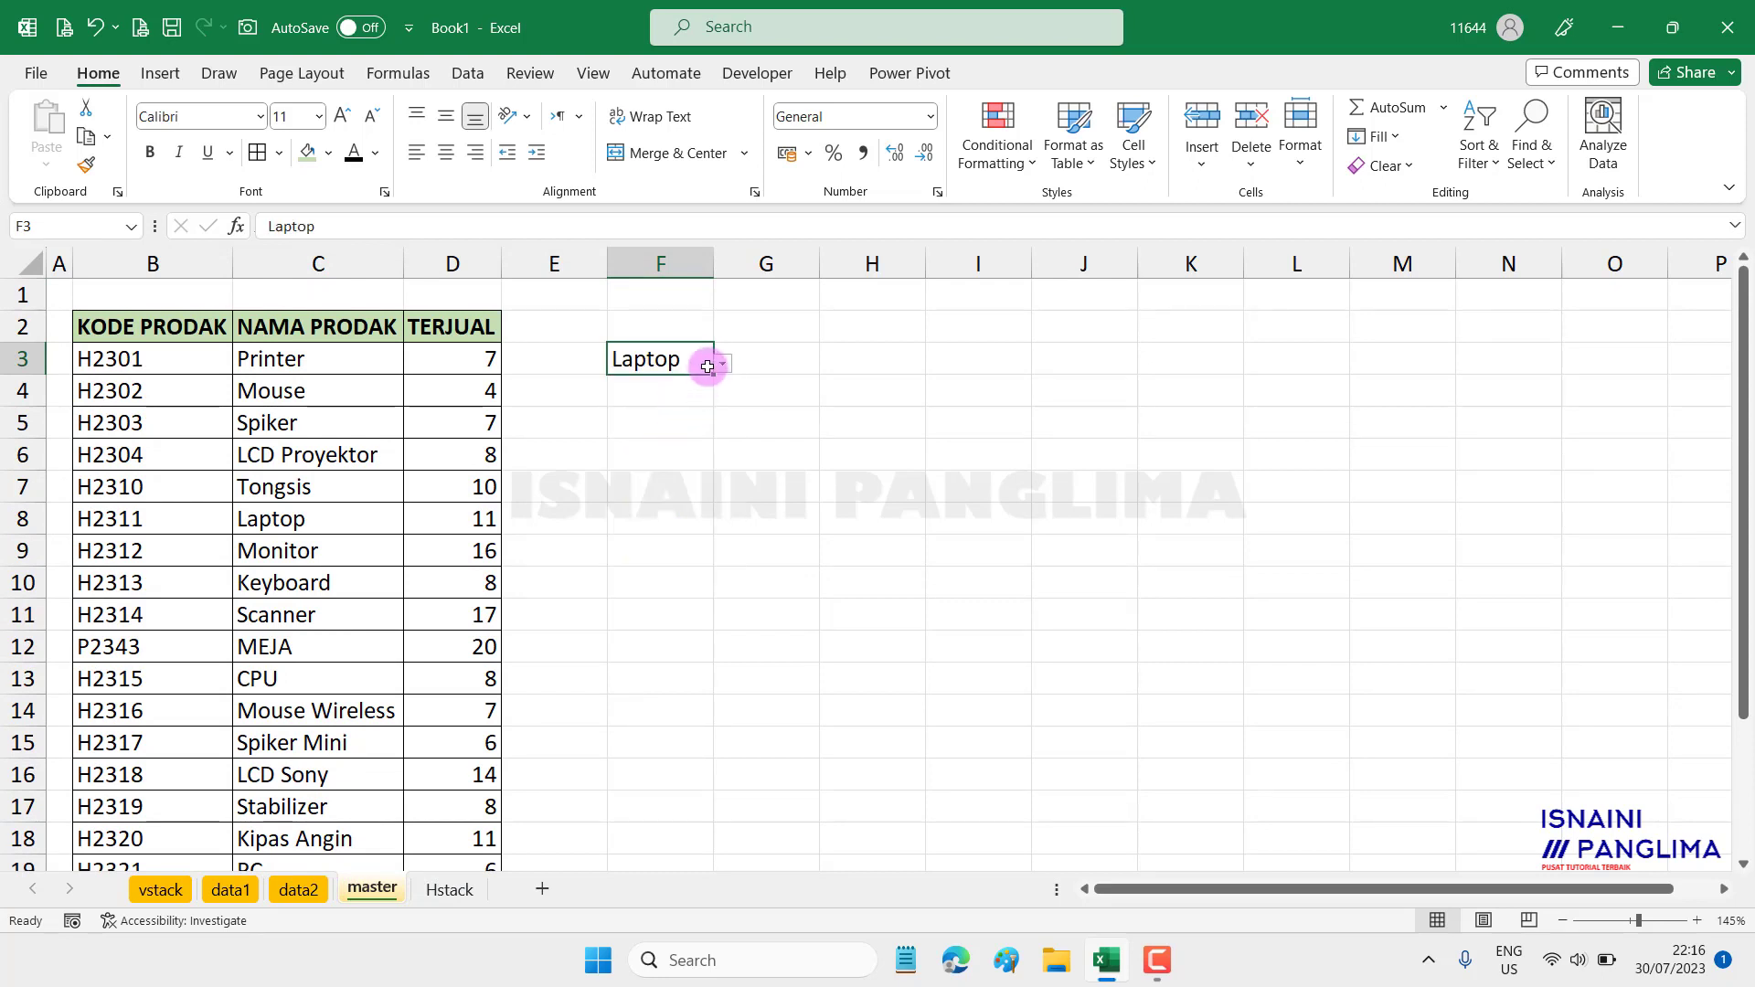
pyautogui.click(722, 363)
pyautogui.click(639, 520)
pyautogui.click(667, 429)
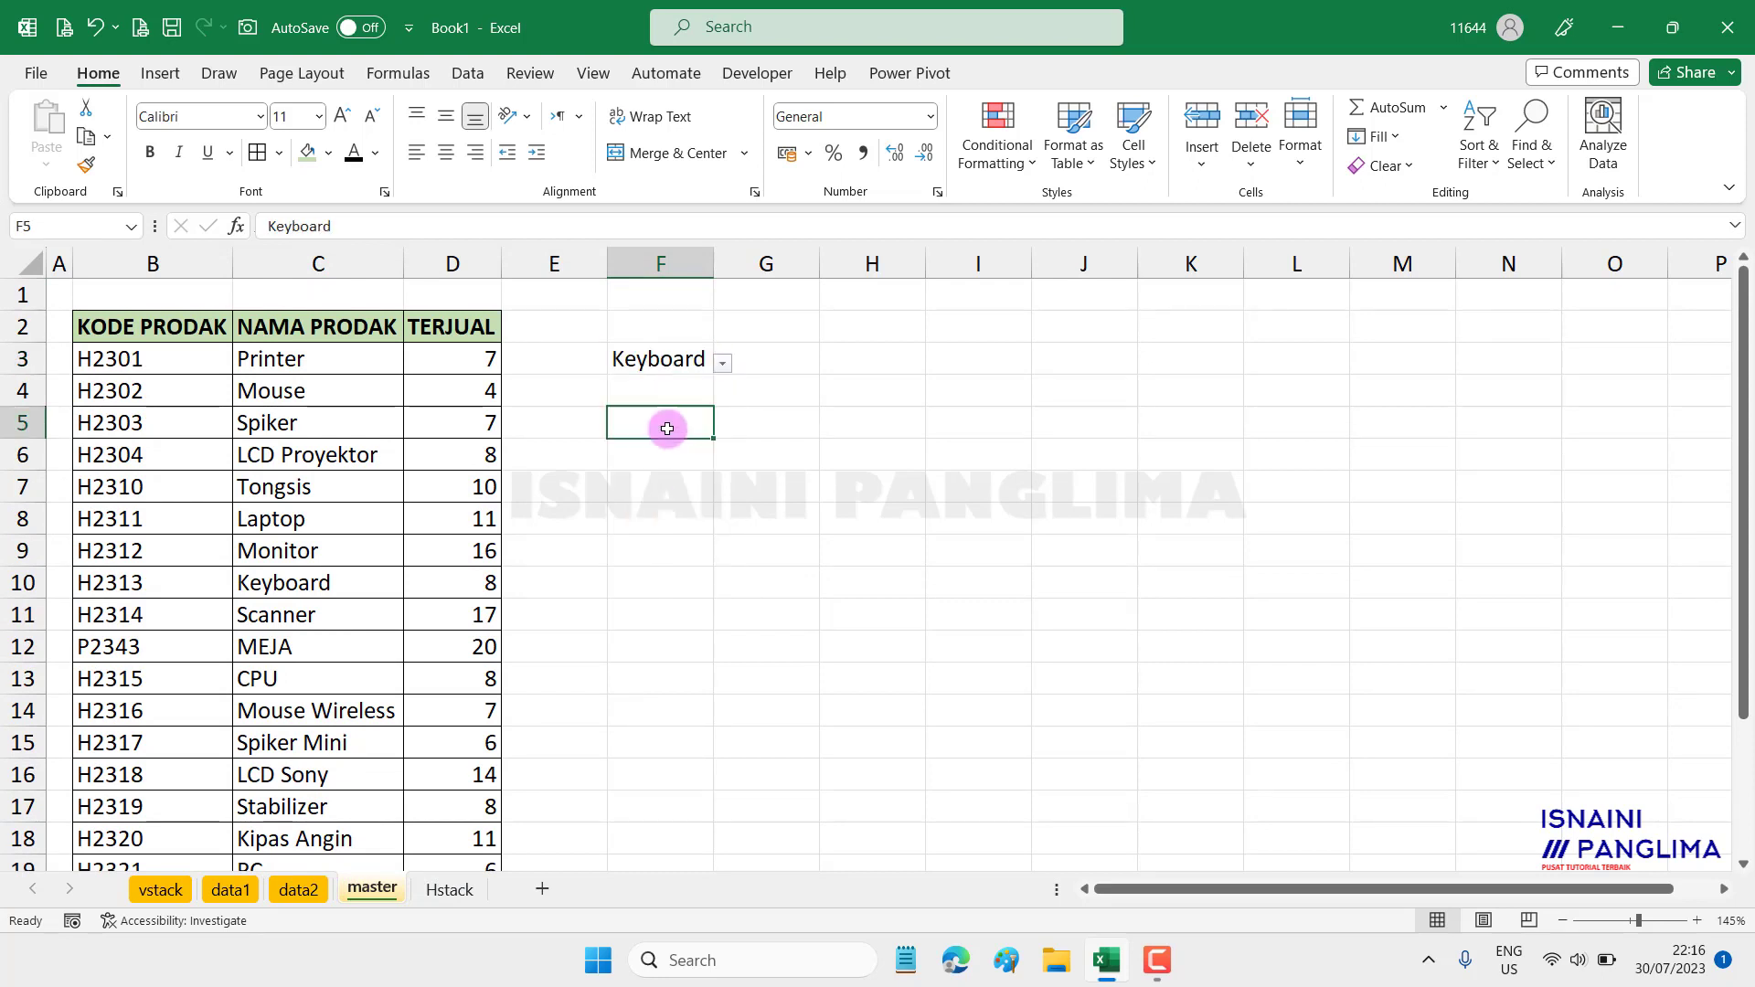
pyautogui.click(704, 360)
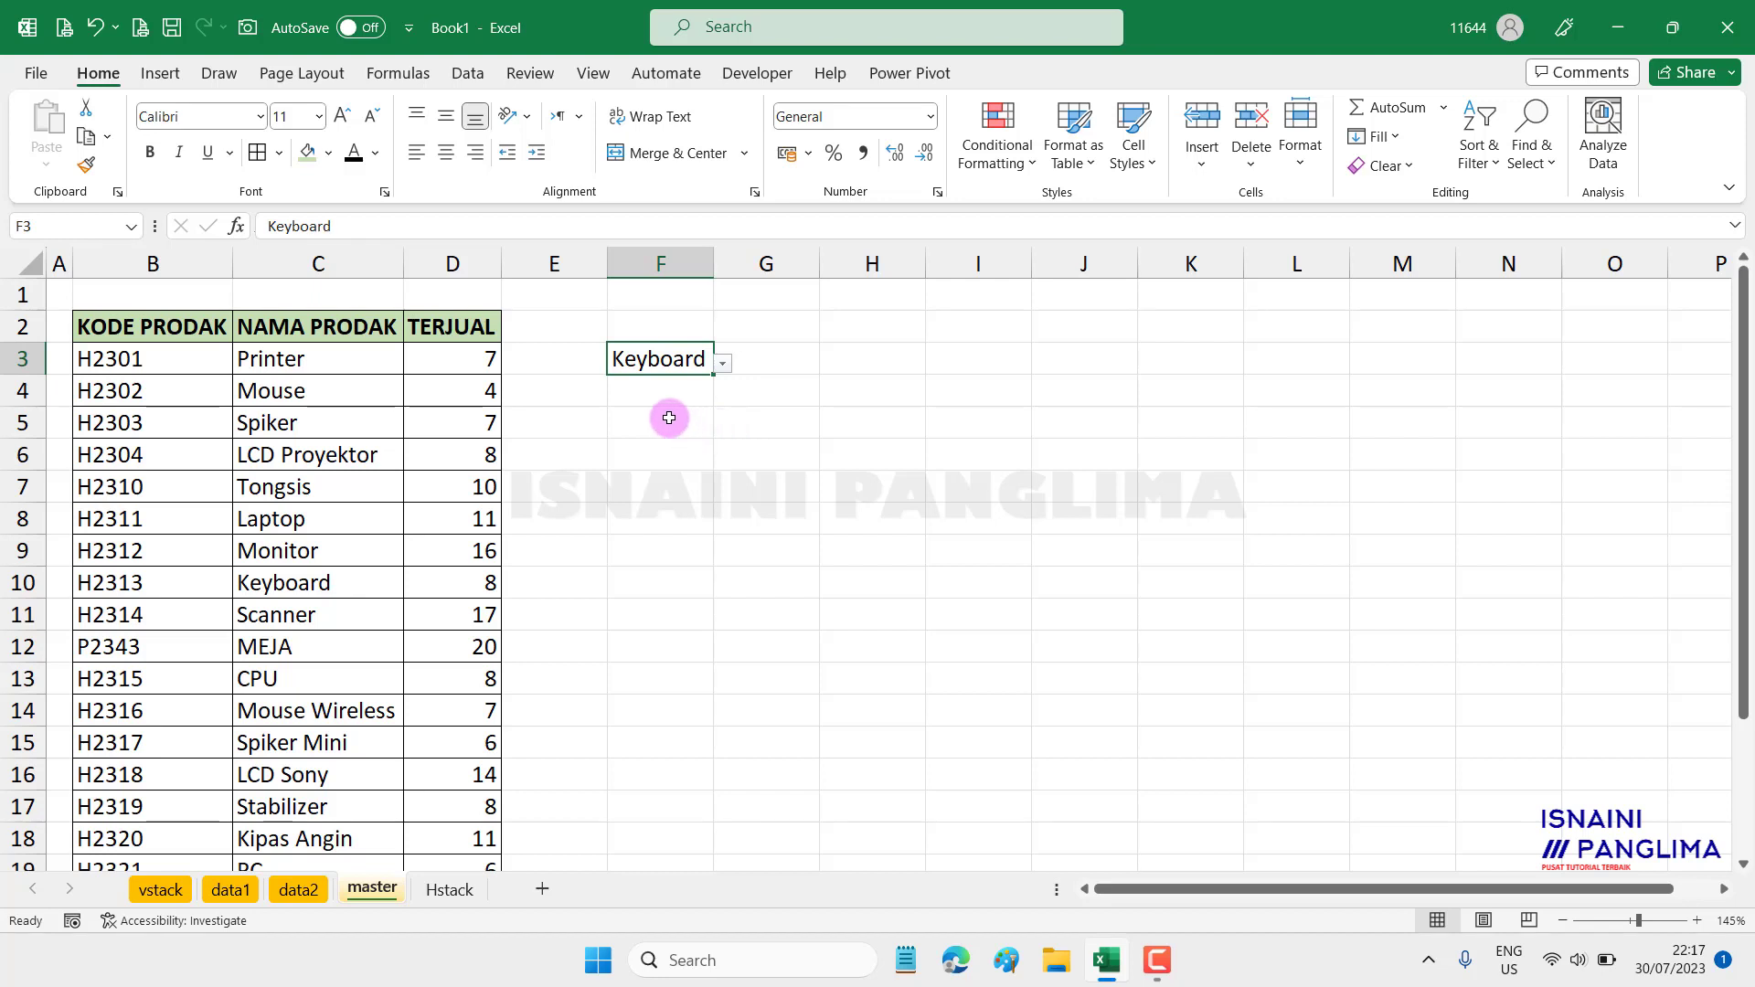
# Step: Try the cell shortcut menu with Shift+F10 and right-click on F3, E9 and E7, ending back on F3
pyautogui.hotkey('shift', 'F10')
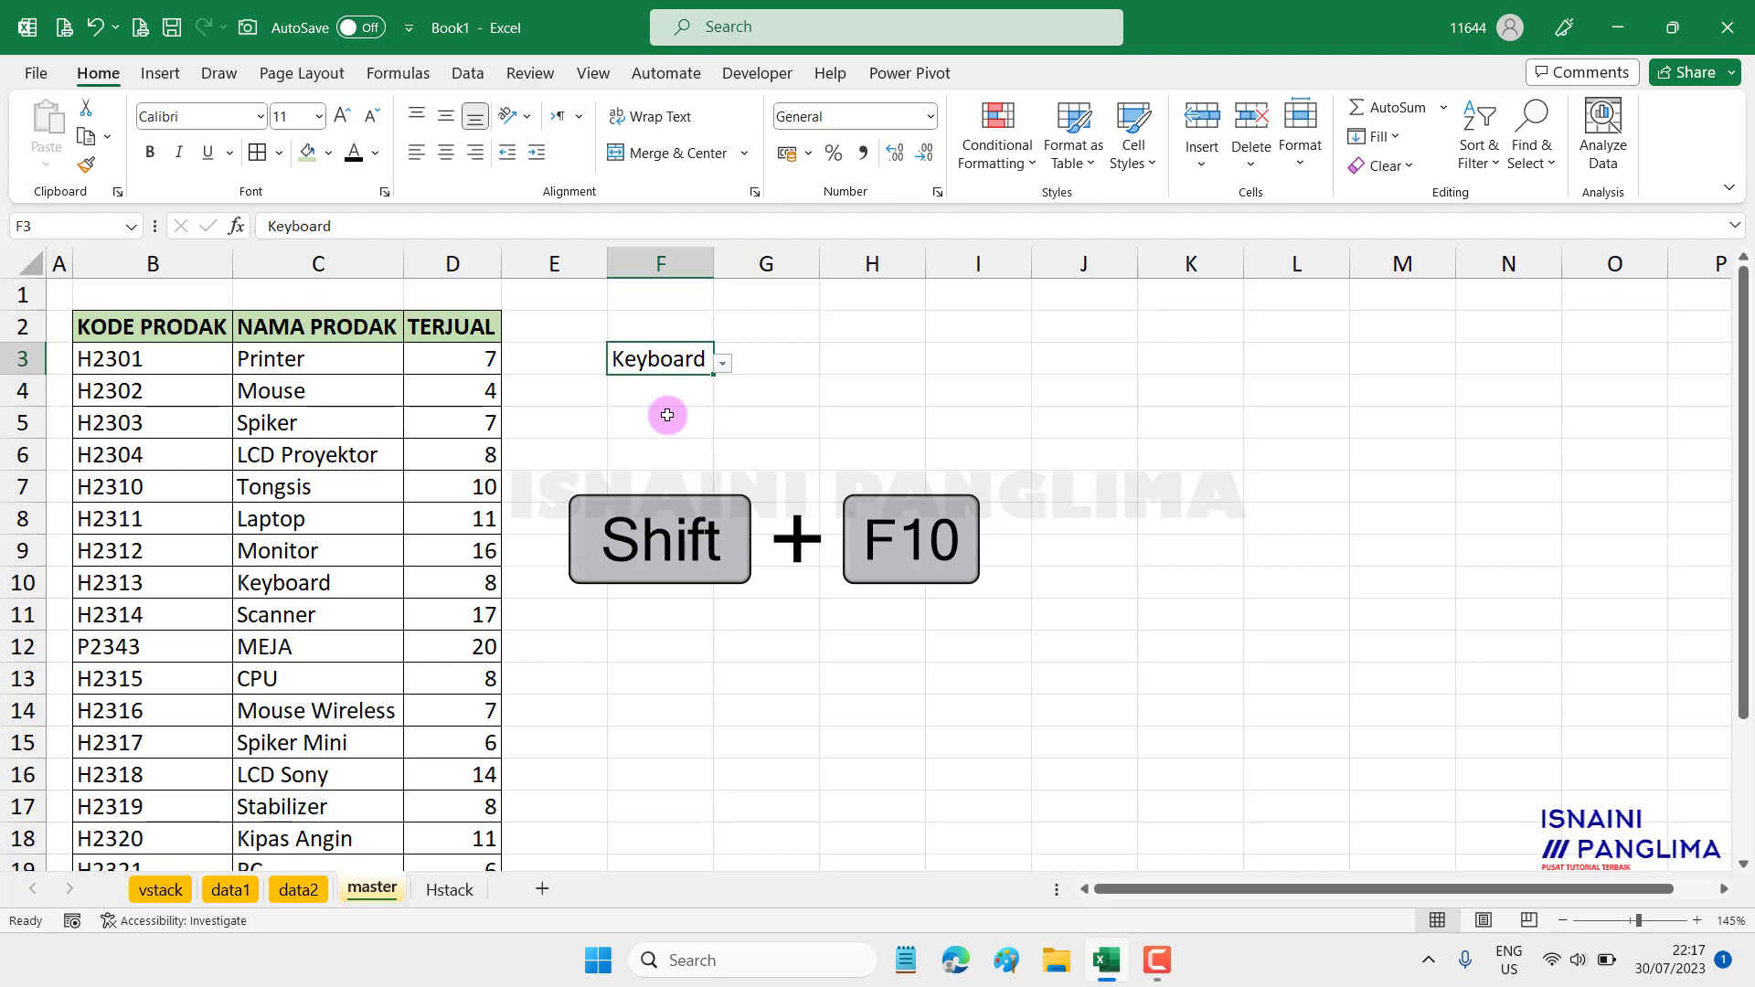
pyautogui.rightClick(674, 362)
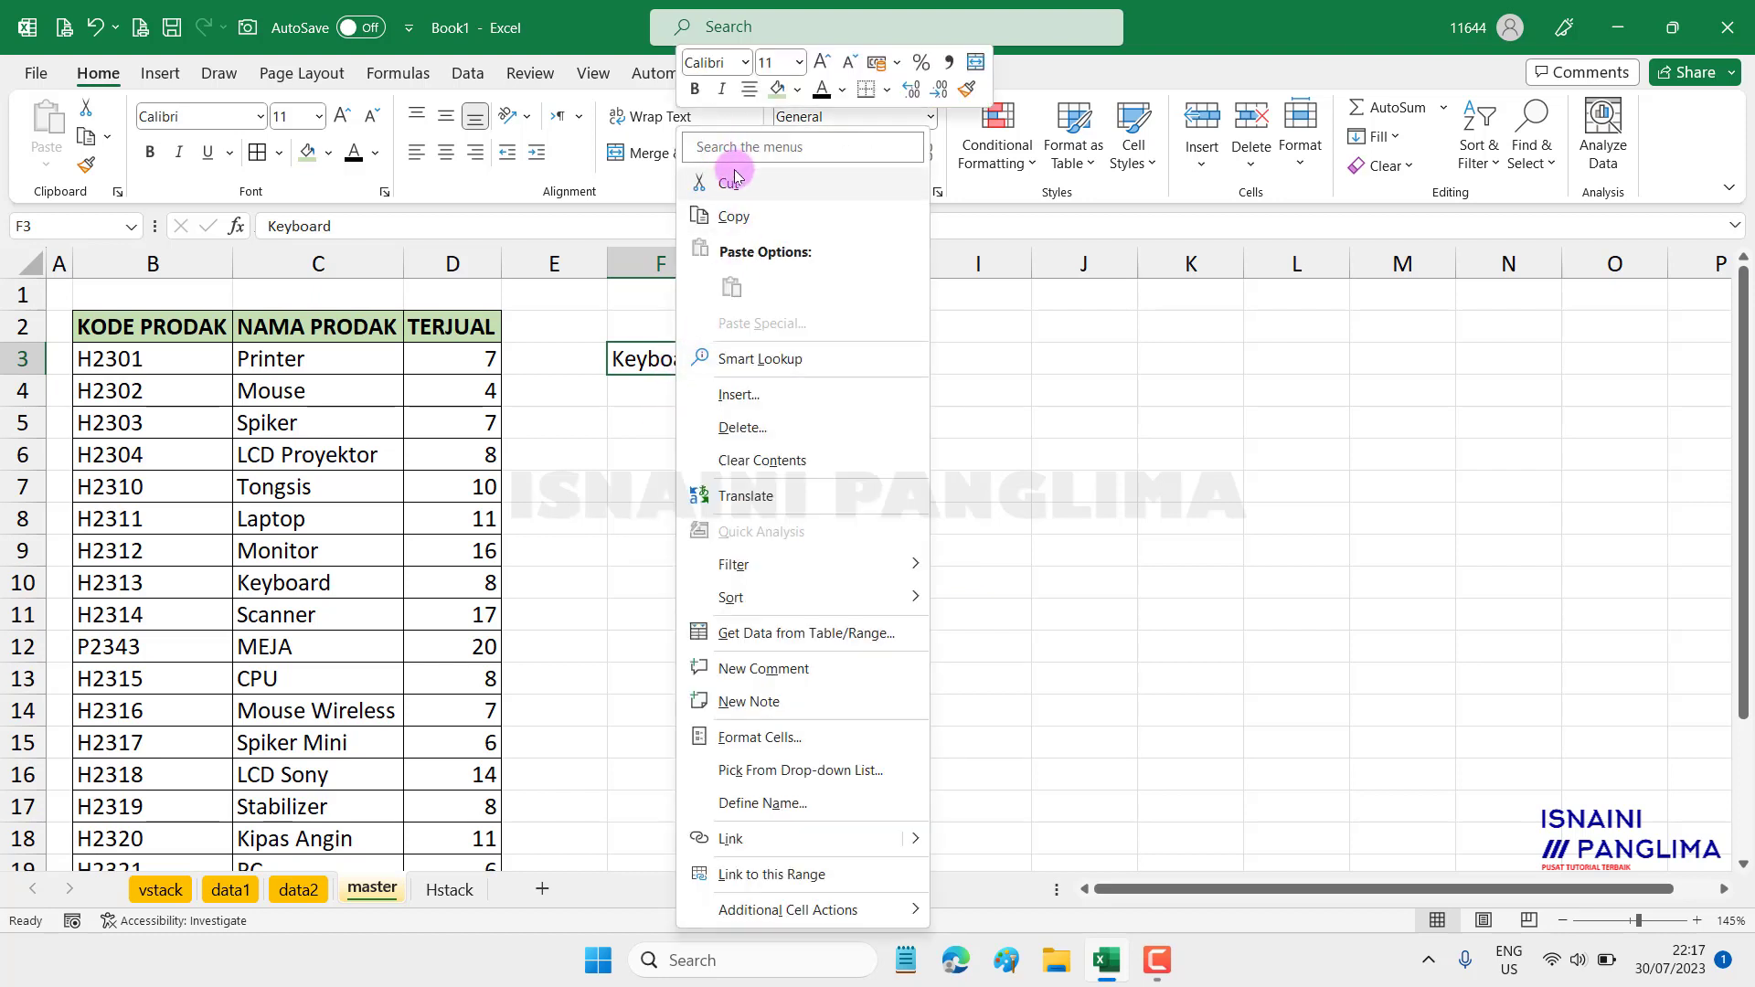
pyautogui.press('Escape')
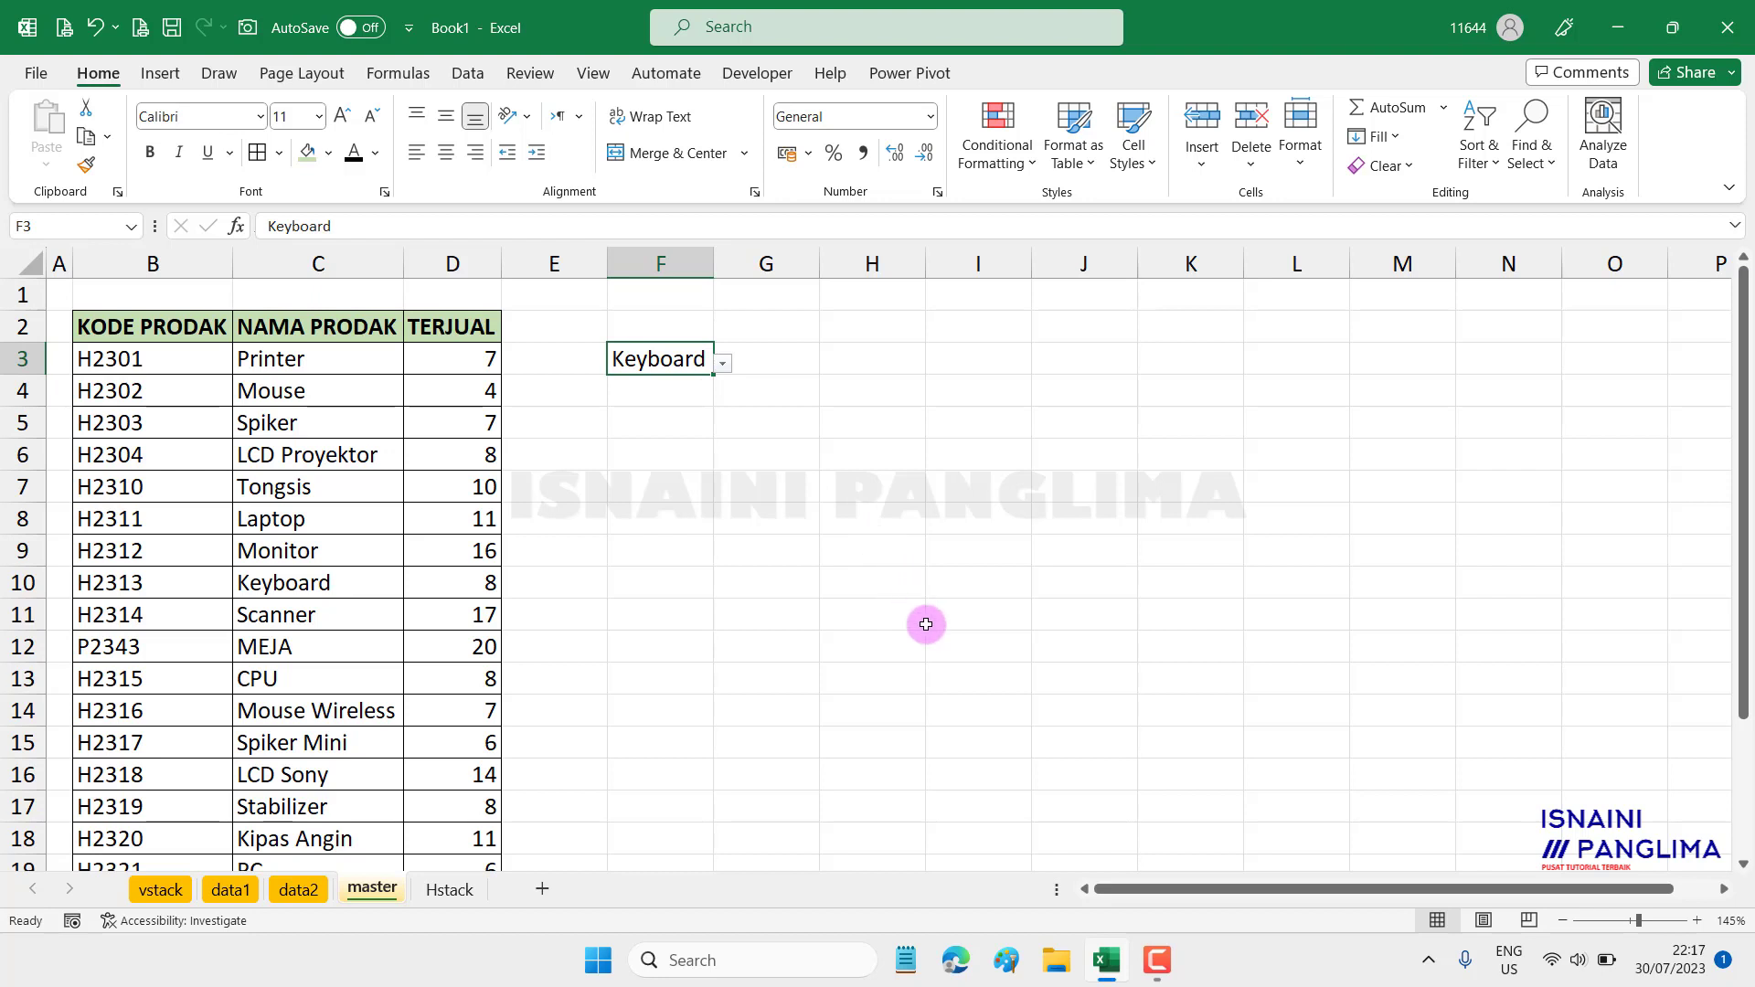
pyautogui.hotkey('shift', 'F10')
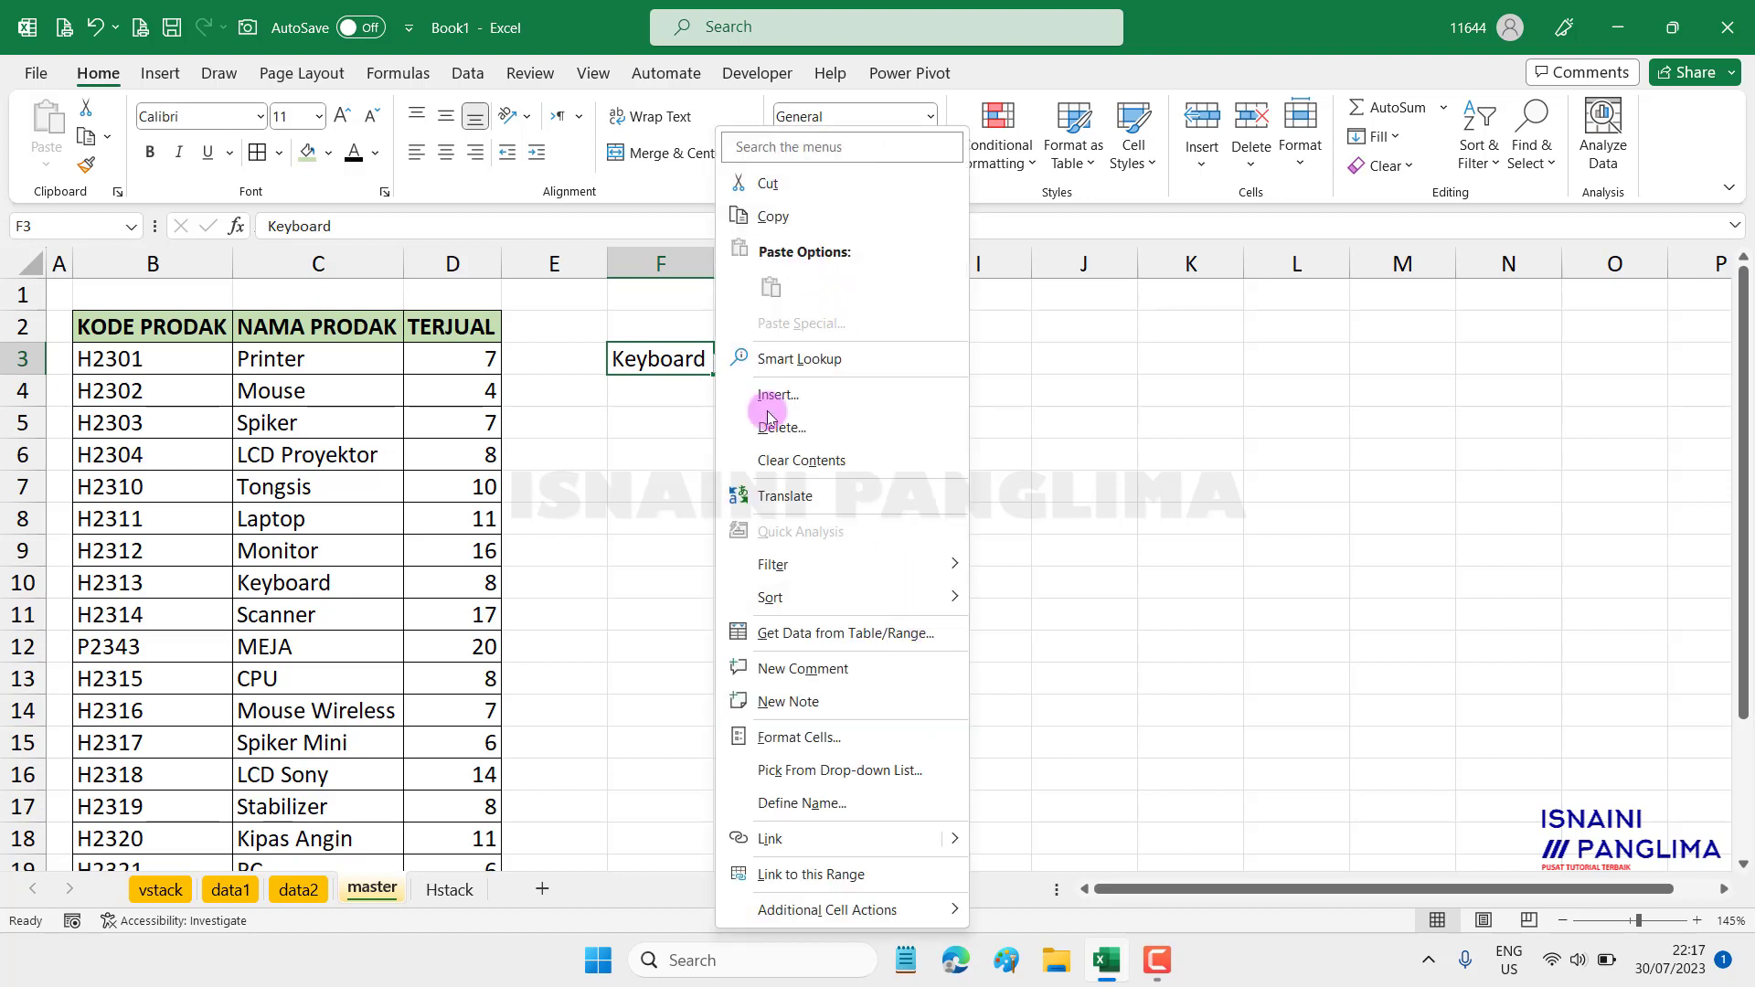
pyautogui.click(580, 482)
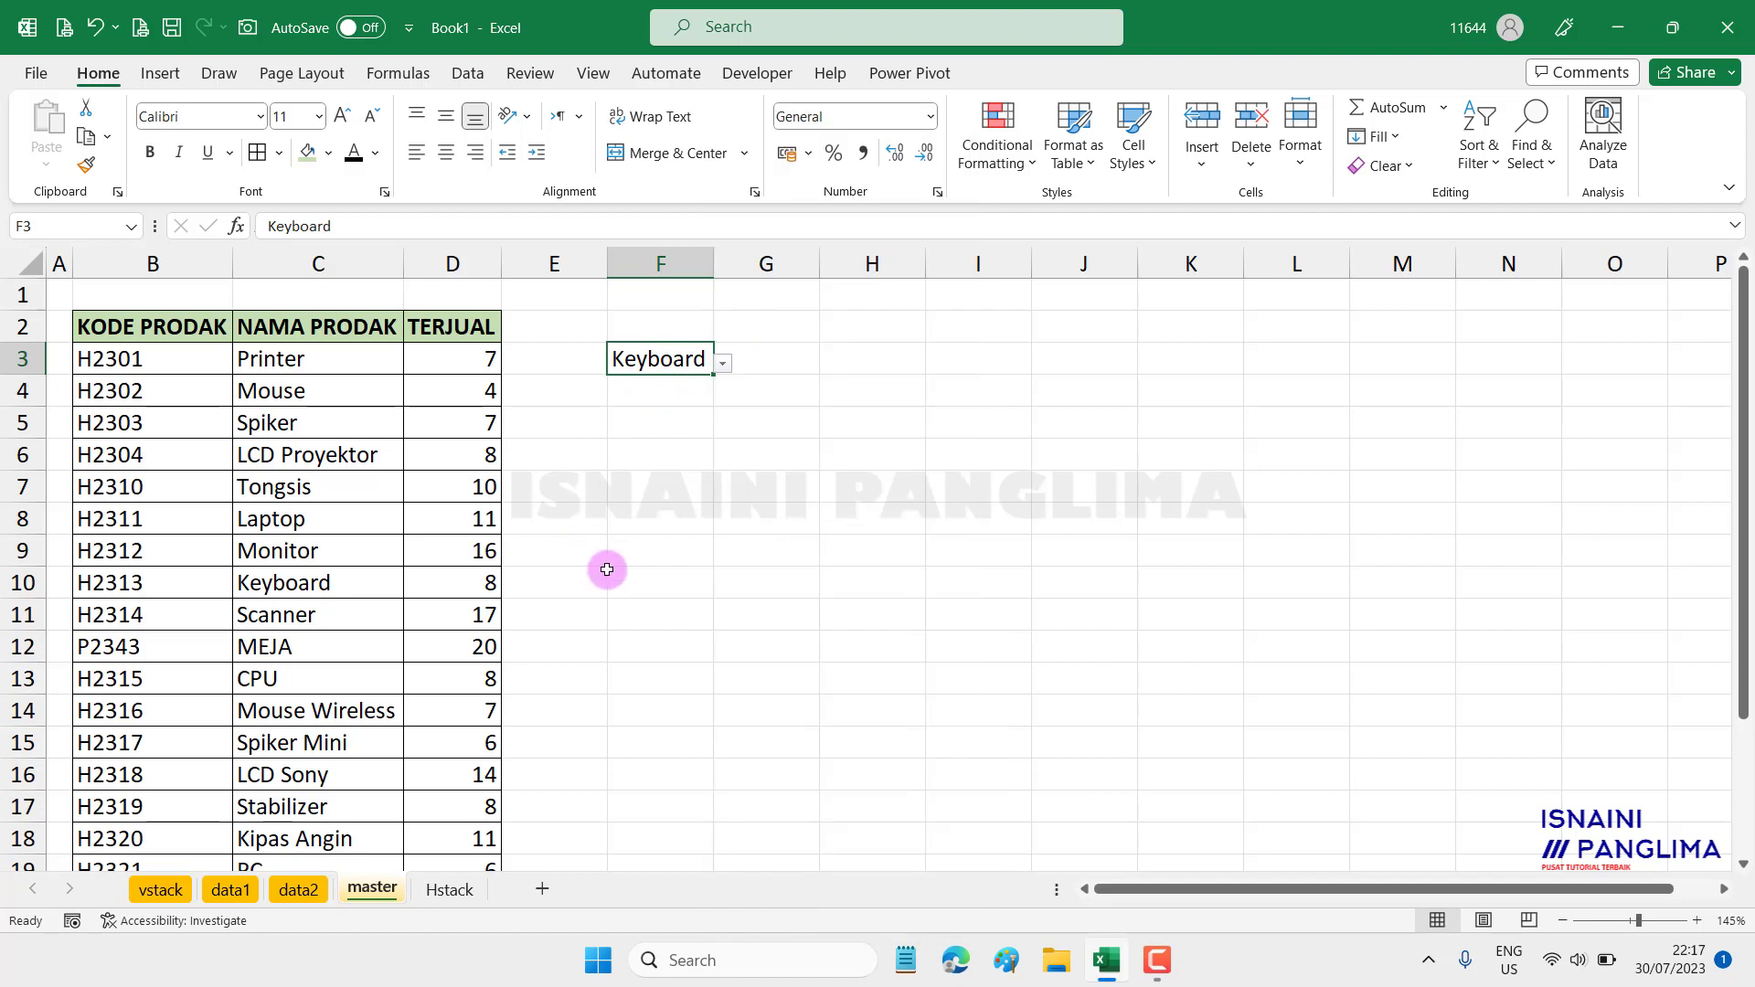
pyautogui.click(577, 553)
pyautogui.hotkey('shift', 'F10')
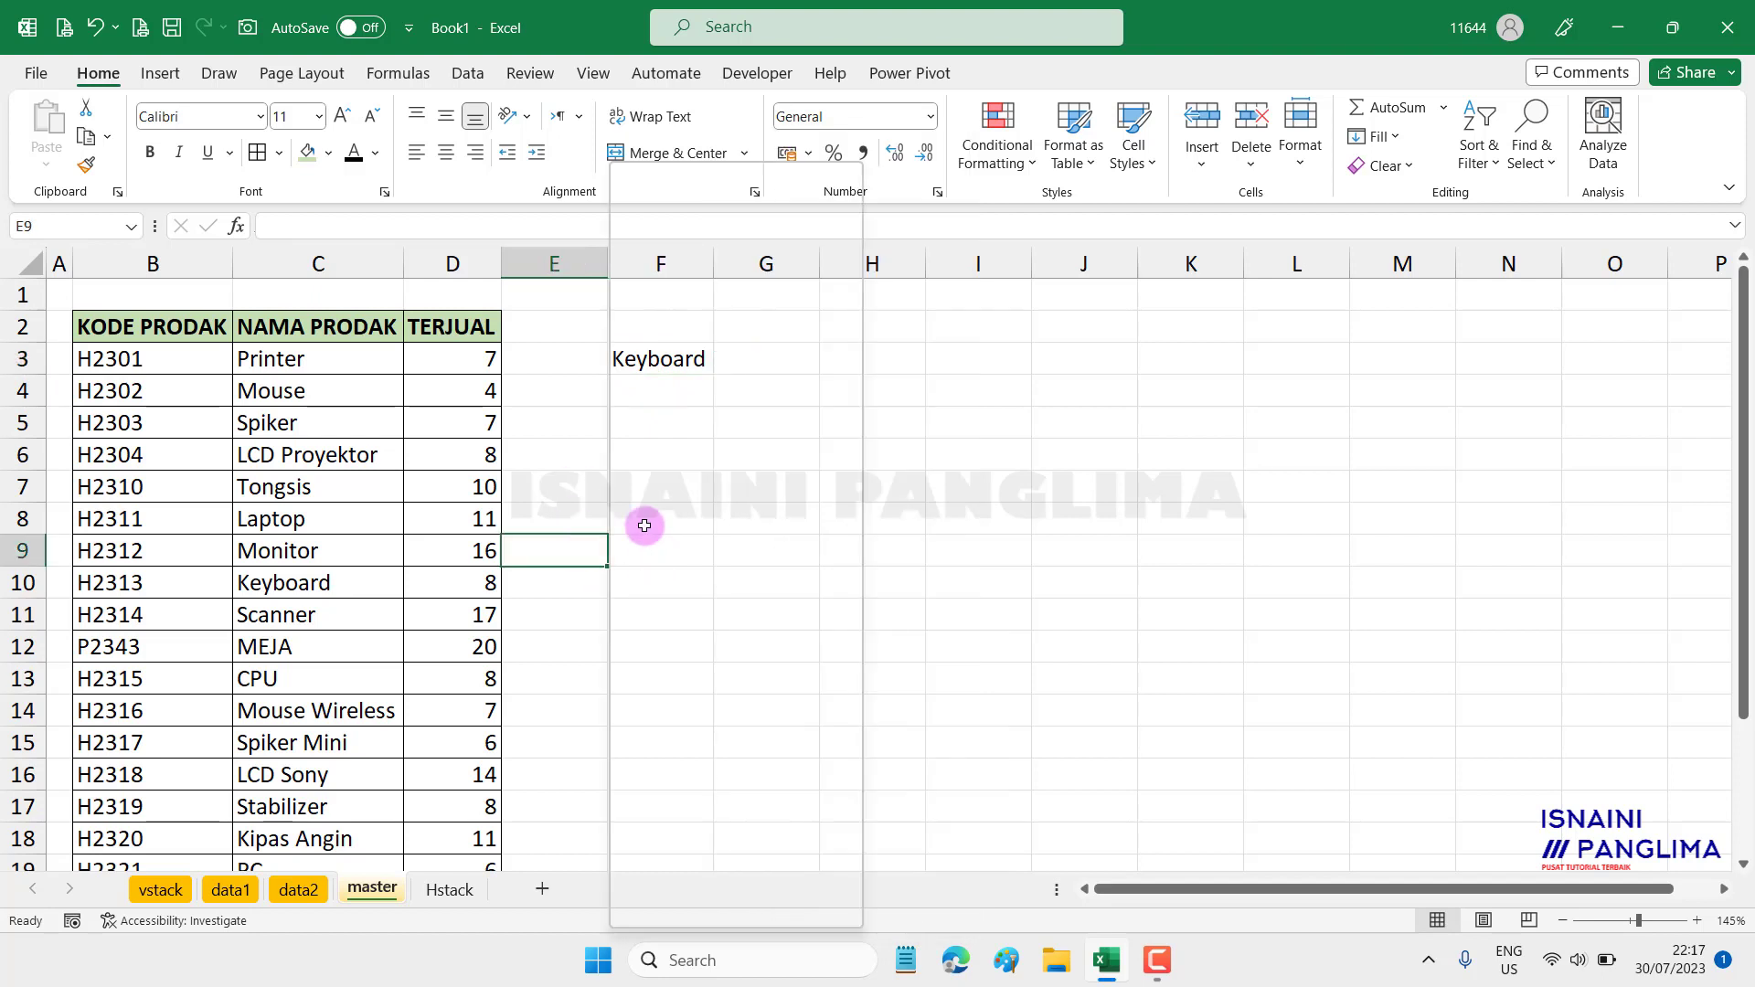
pyautogui.click(532, 510)
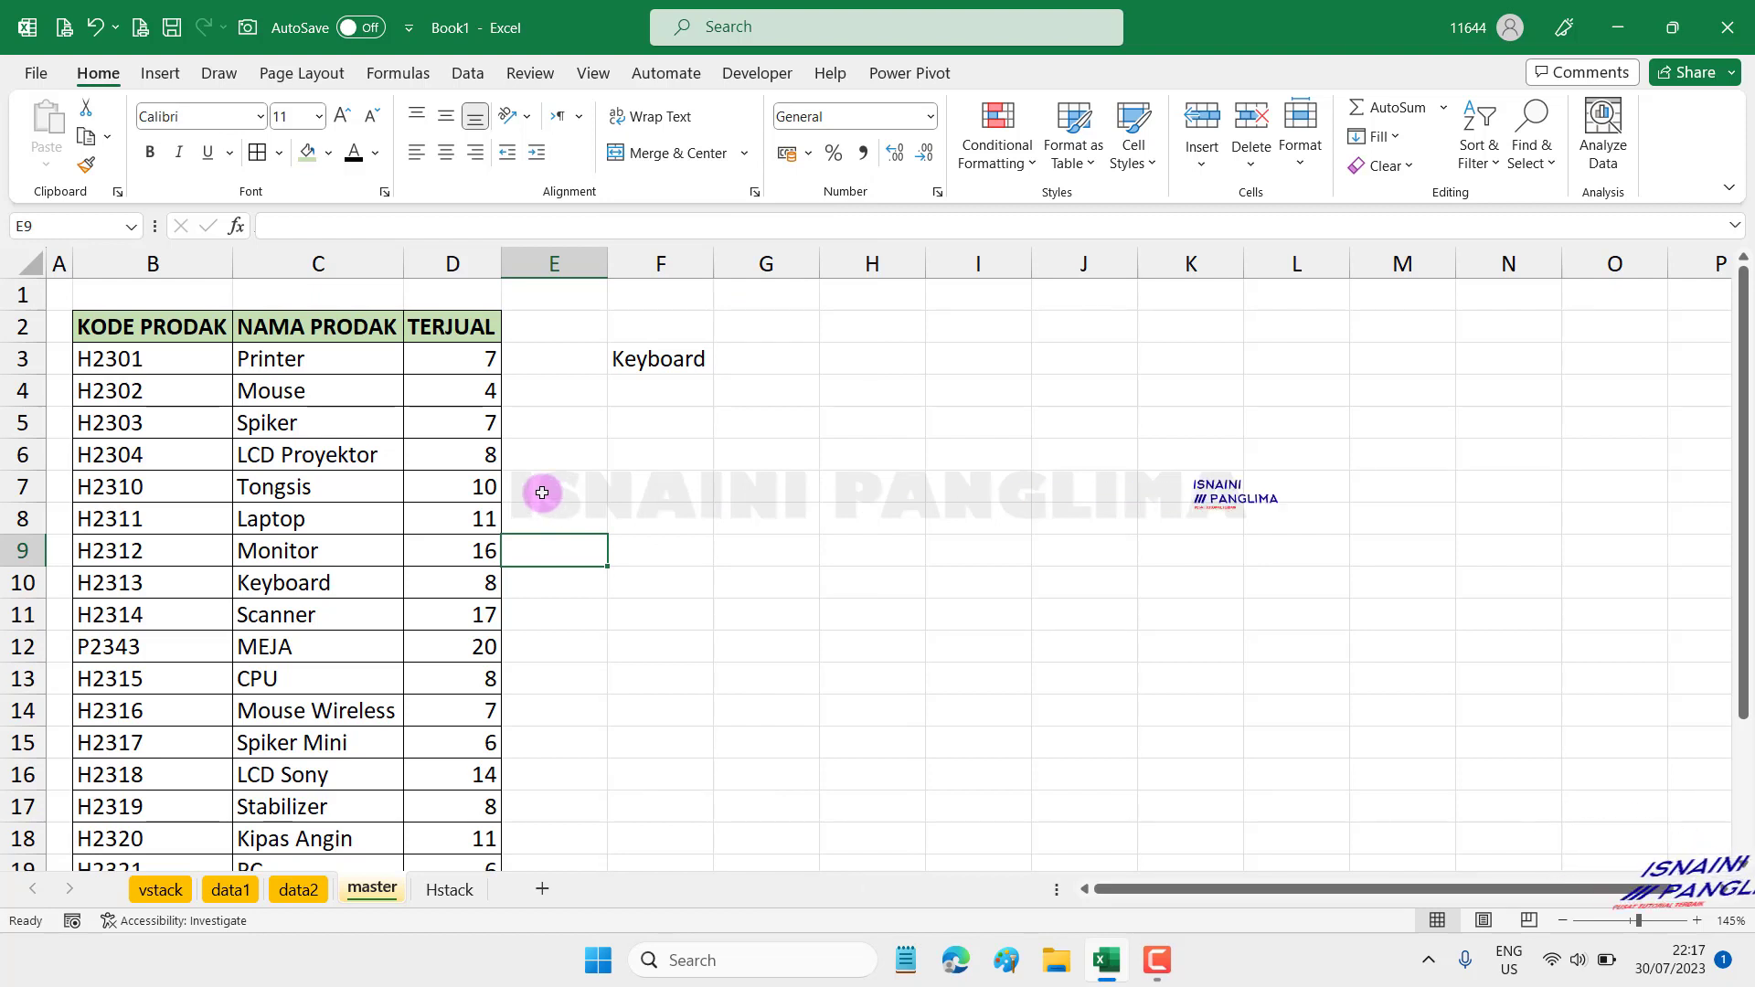
pyautogui.rightClick(542, 492)
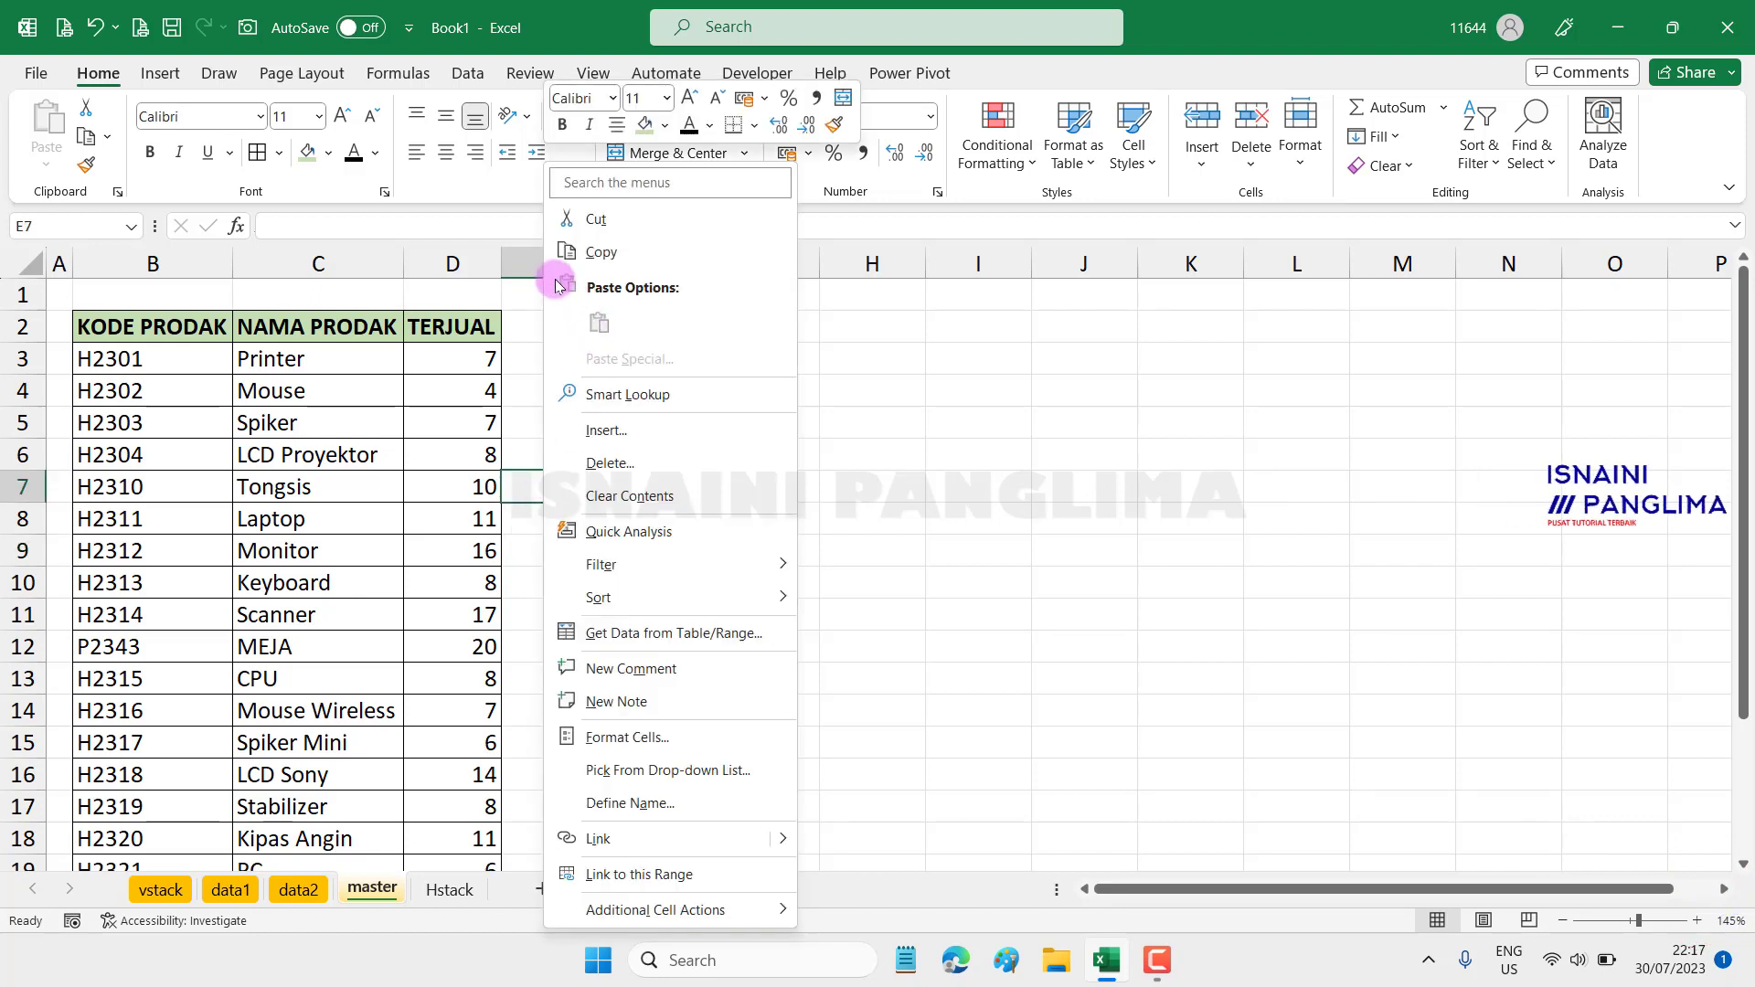
pyautogui.click(667, 362)
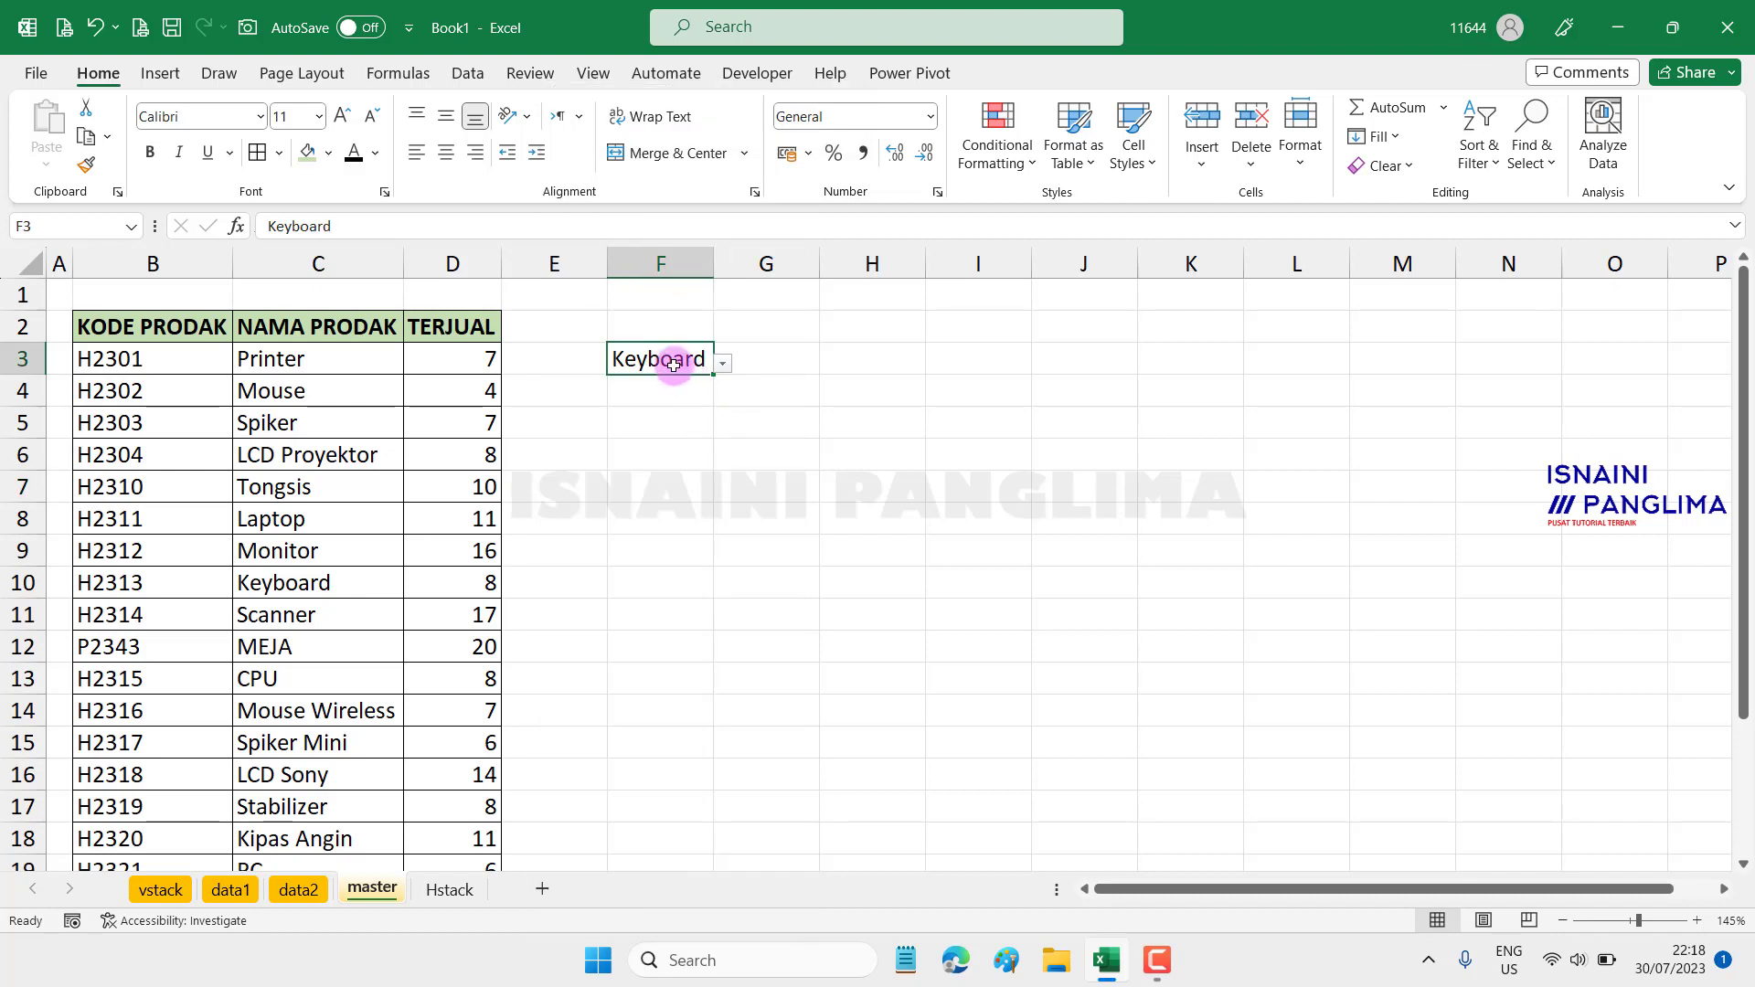
# Step: Use Clear All in F3's Data Validation settings to remove its dropdown list
pyautogui.rightClick(673, 365)
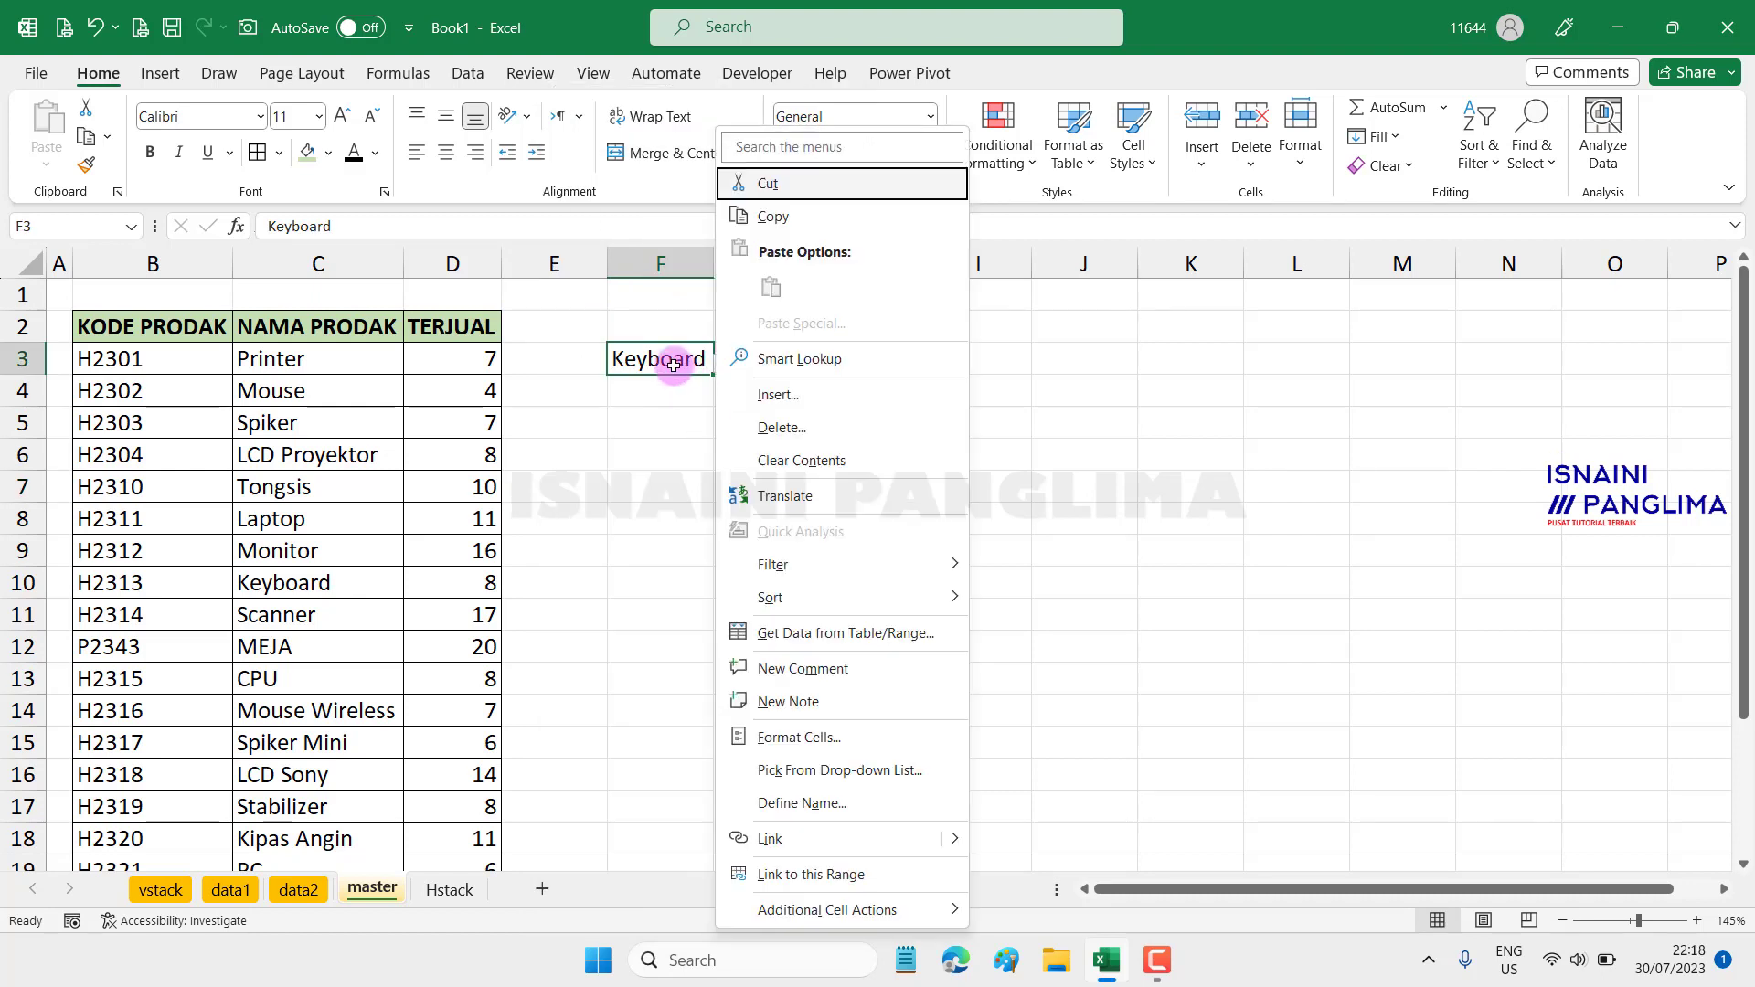
pyautogui.click(805, 148)
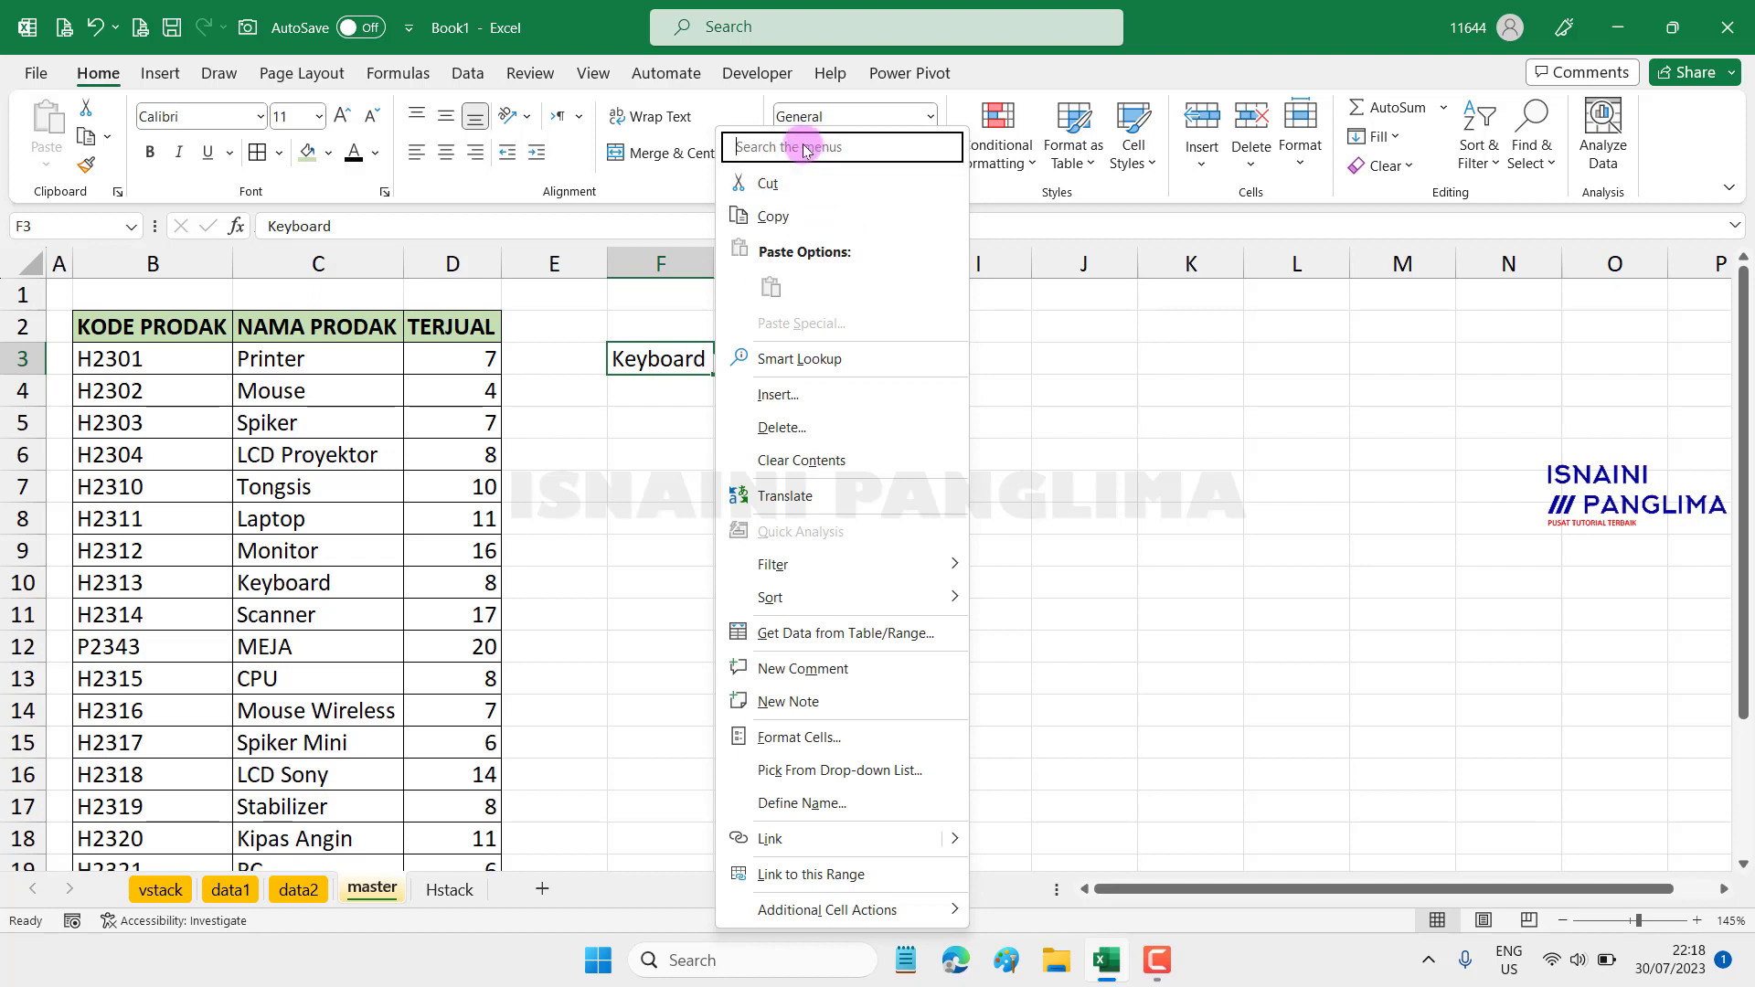
pyautogui.write('va')
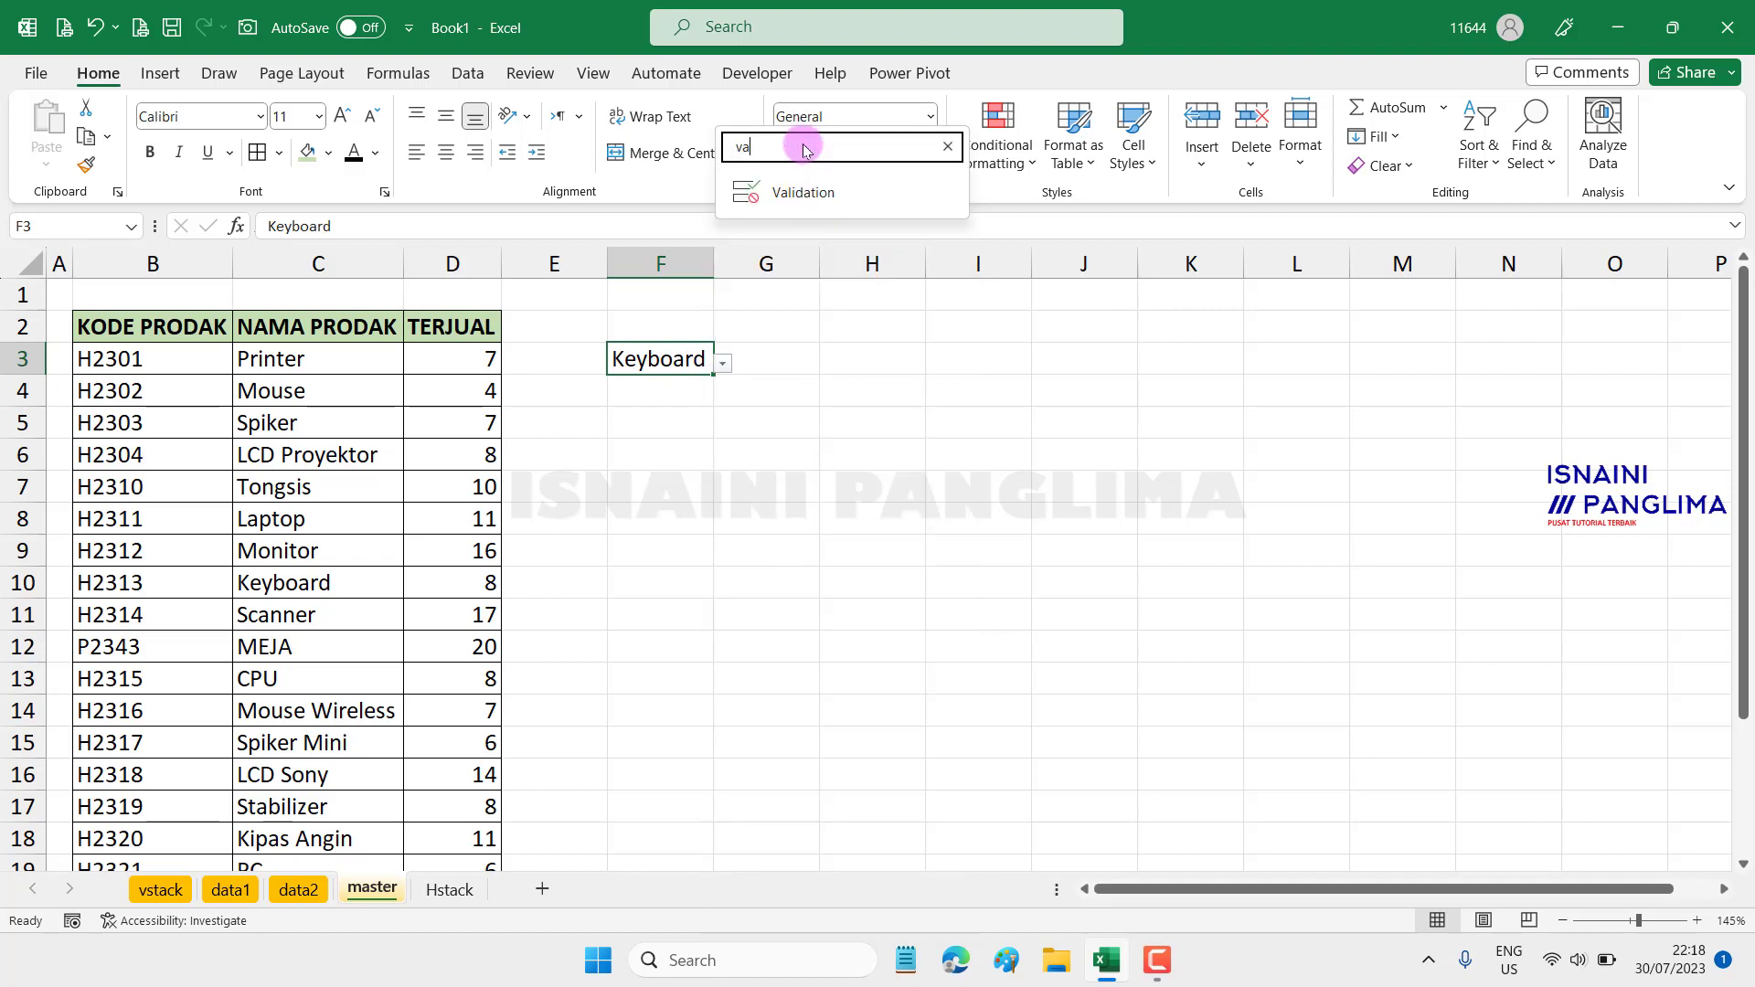
pyautogui.click(816, 201)
pyautogui.click(222, 627)
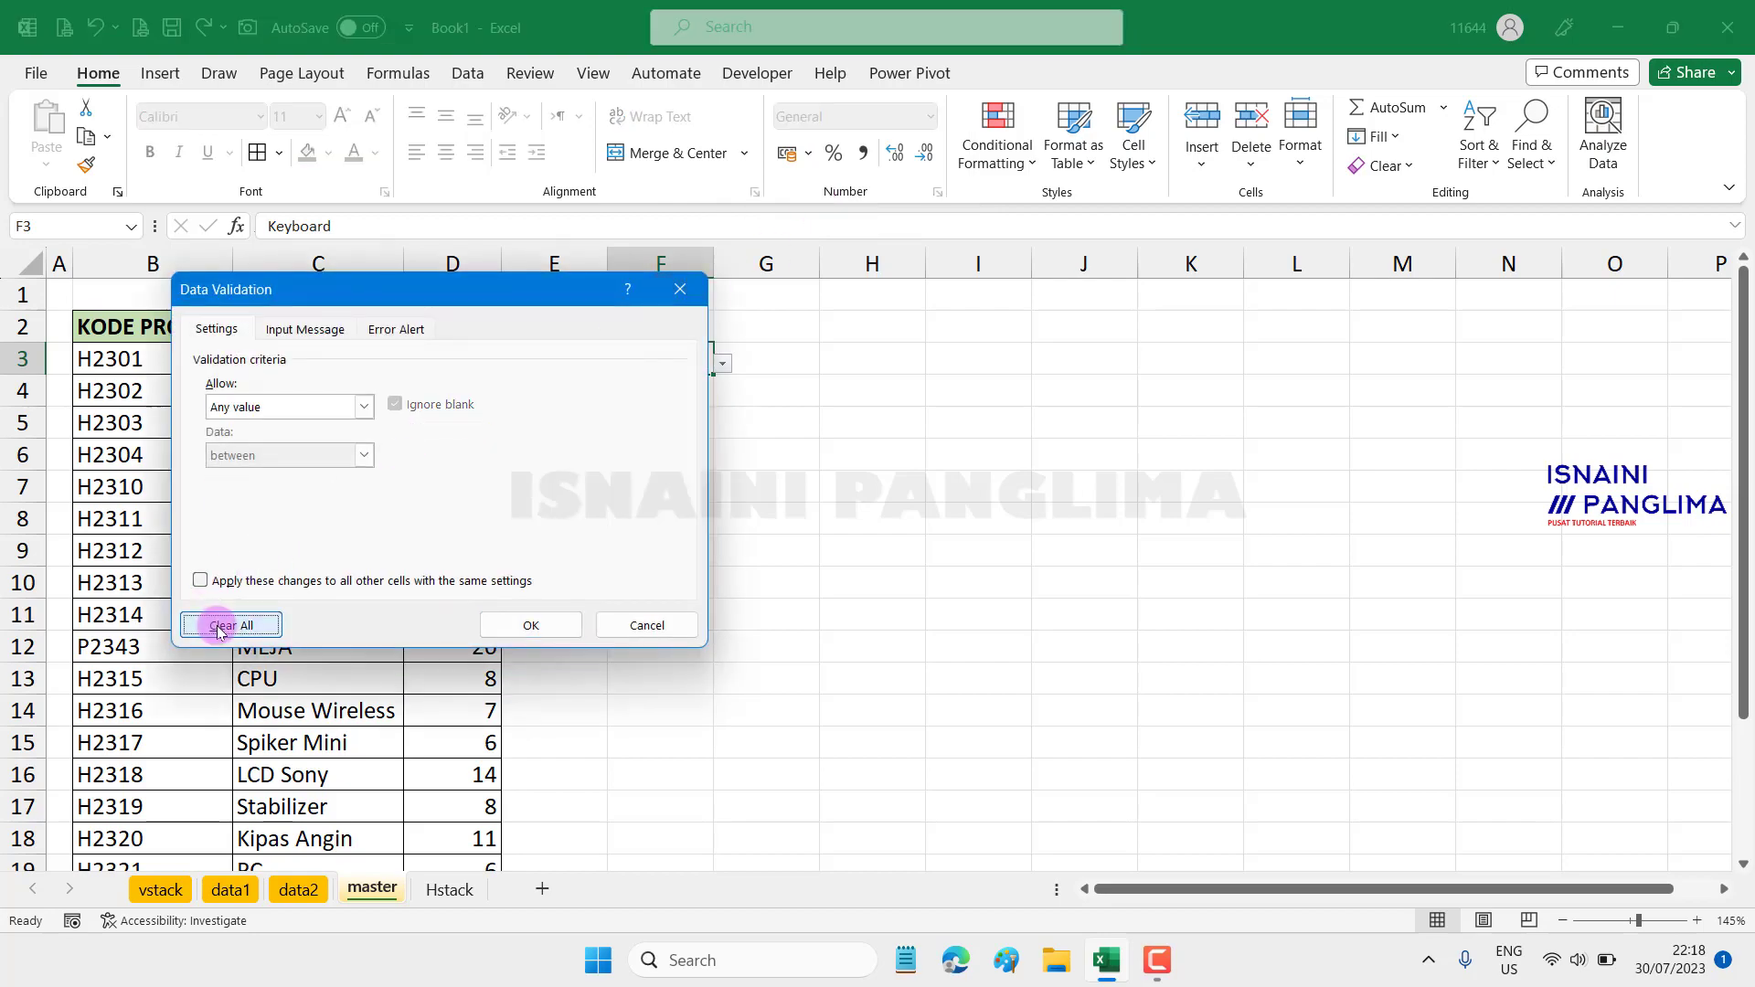
pyautogui.click(529, 625)
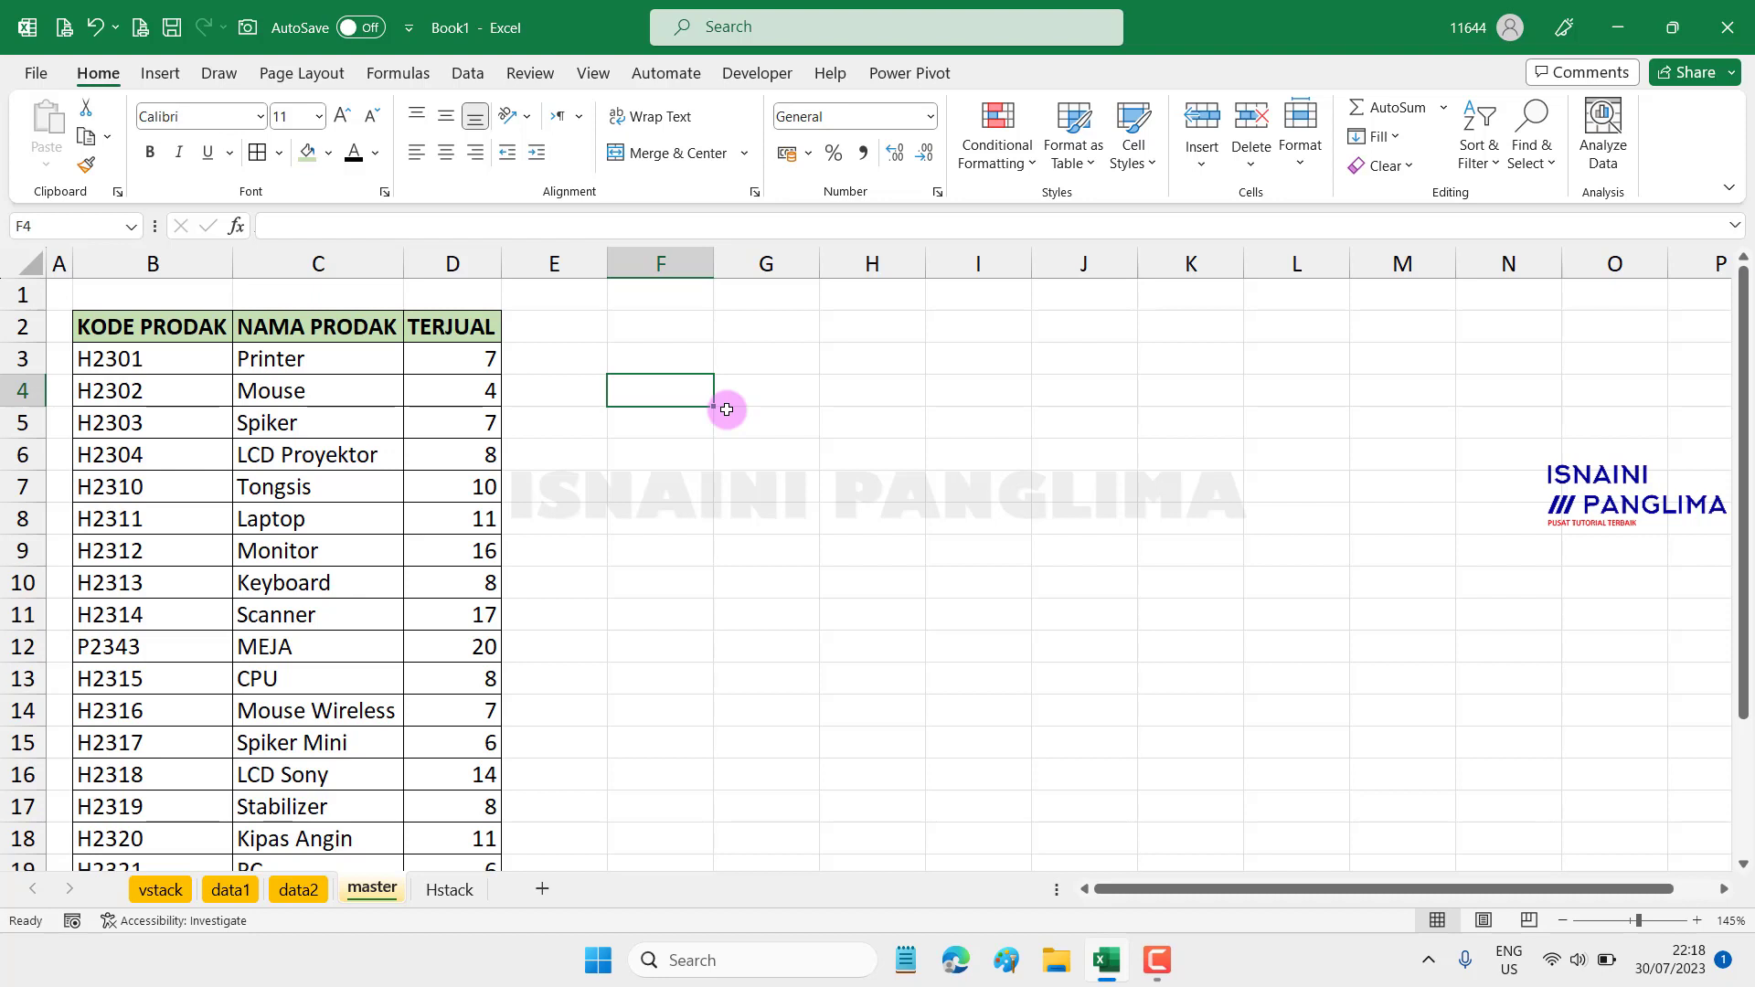
# Step: Turn on the Navigation pane from the View ribbon
pyautogui.click(592, 74)
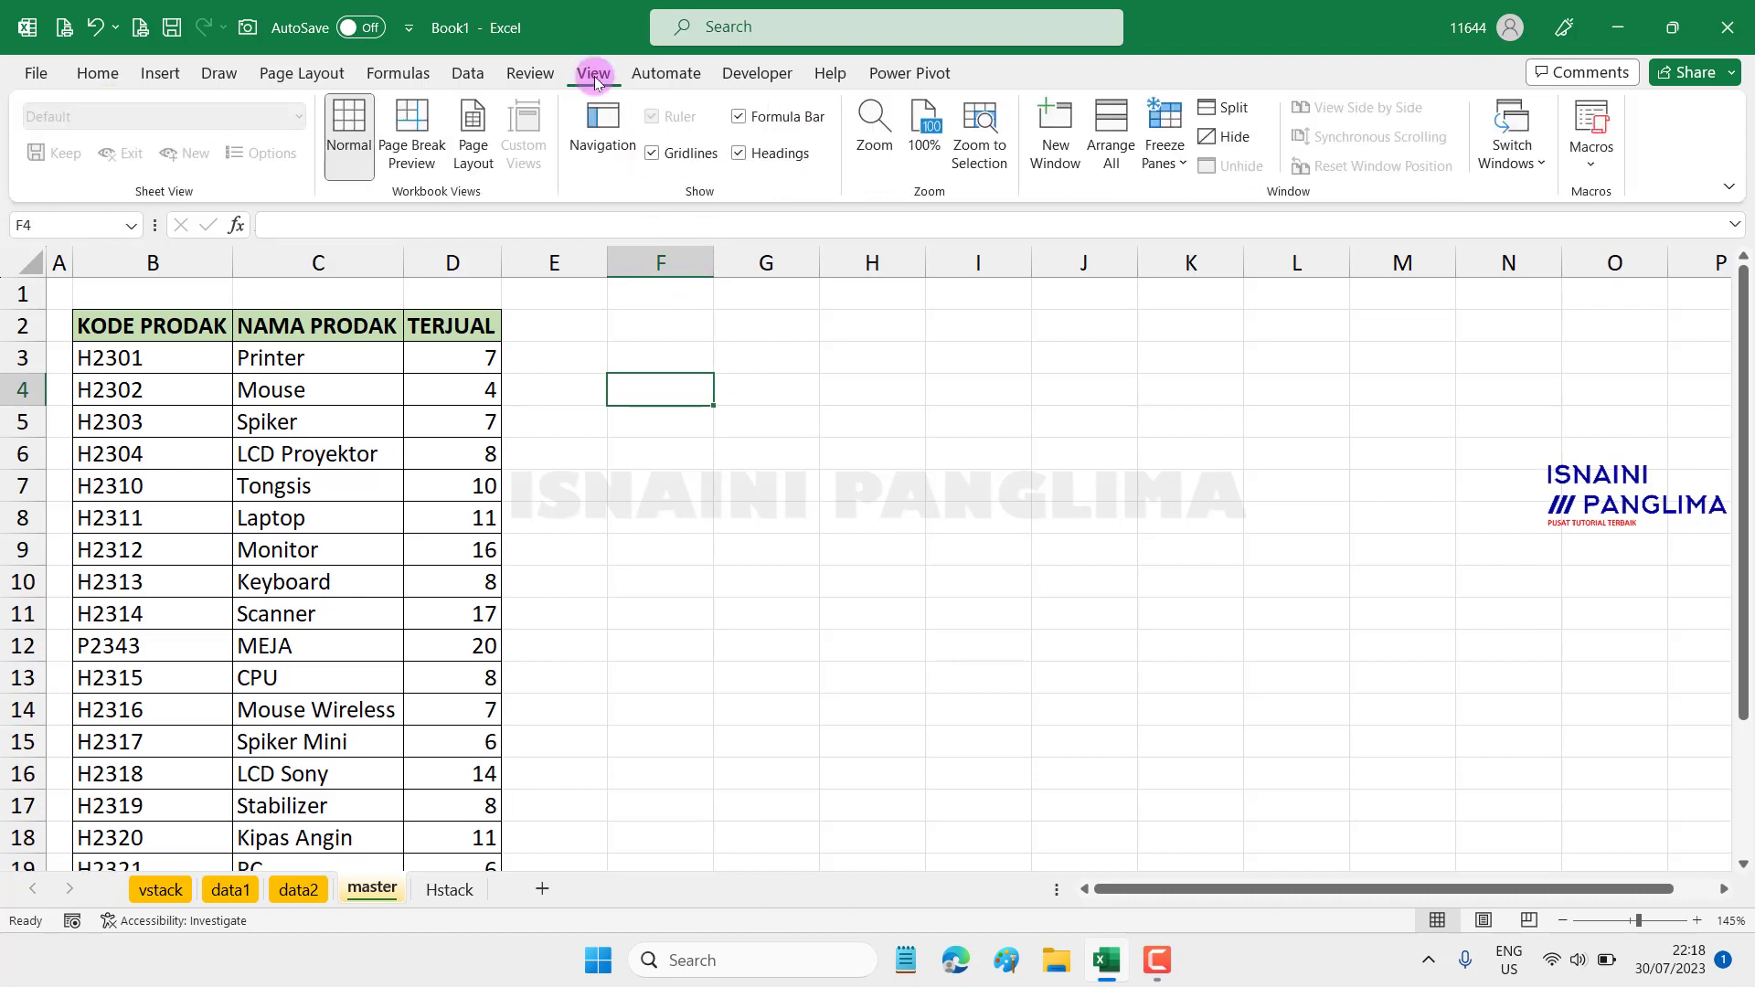
pyautogui.click(608, 125)
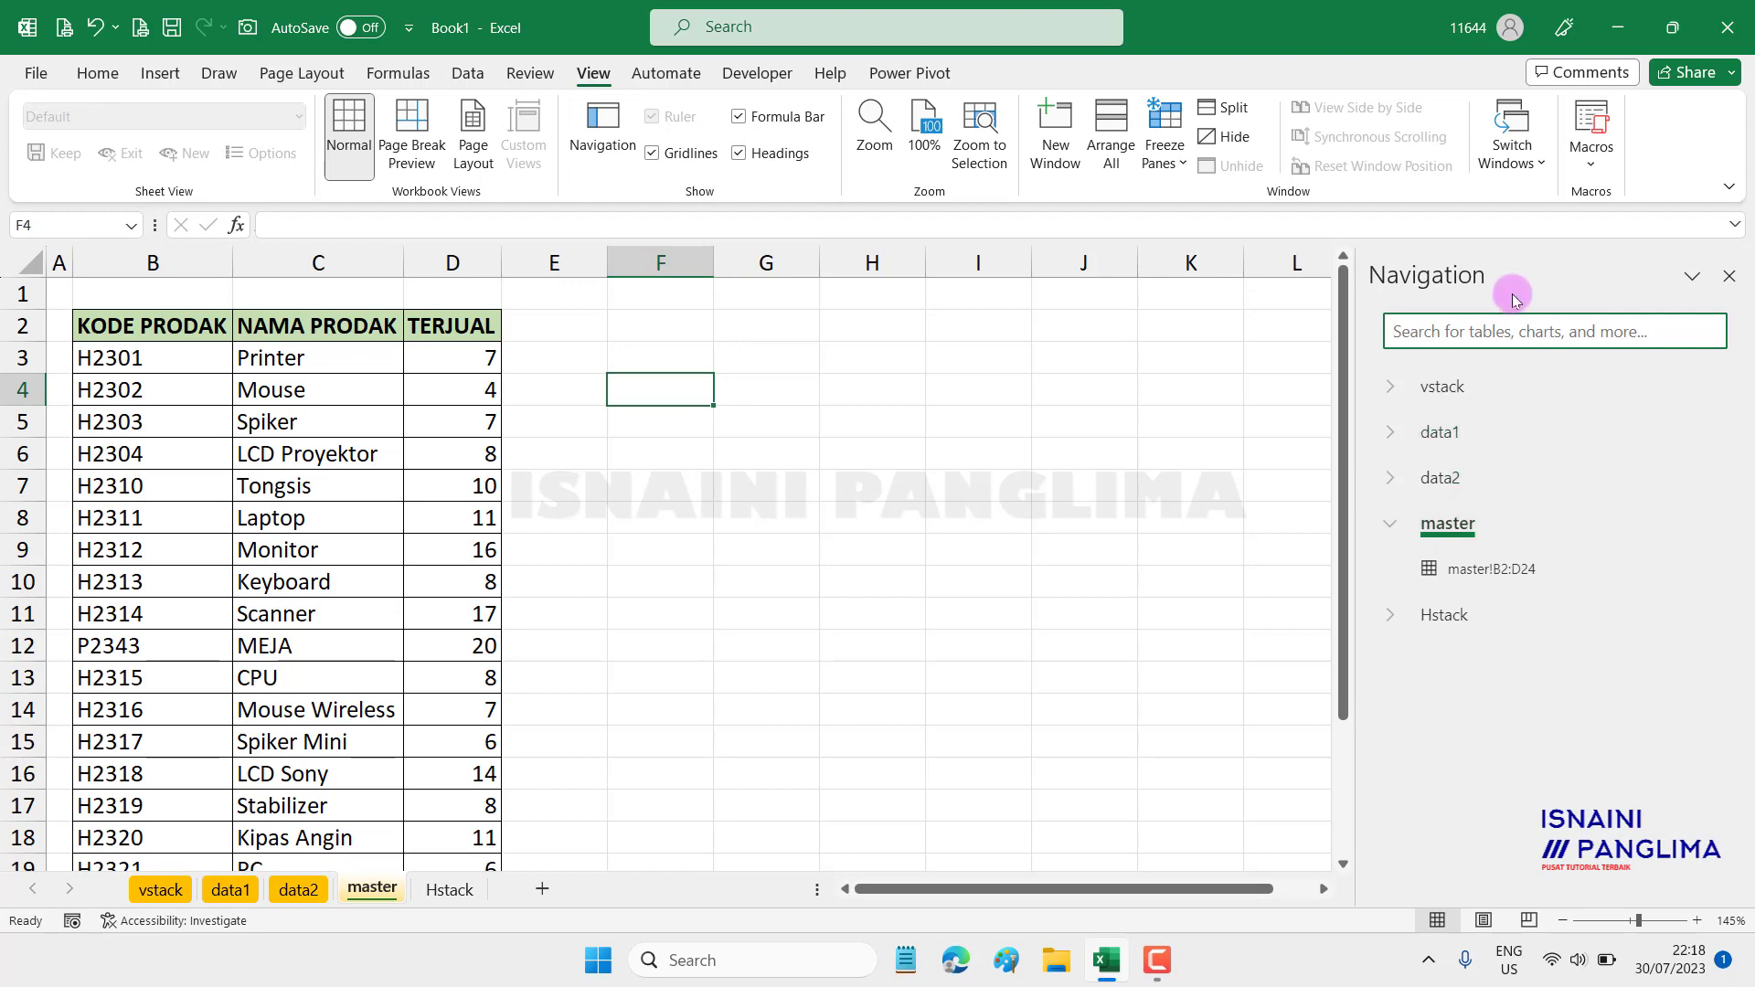
# Step: Jump through vstack's ranges B3:C6, E3:F7 and the B9 result, then data1's Table8
pyautogui.click(1443, 388)
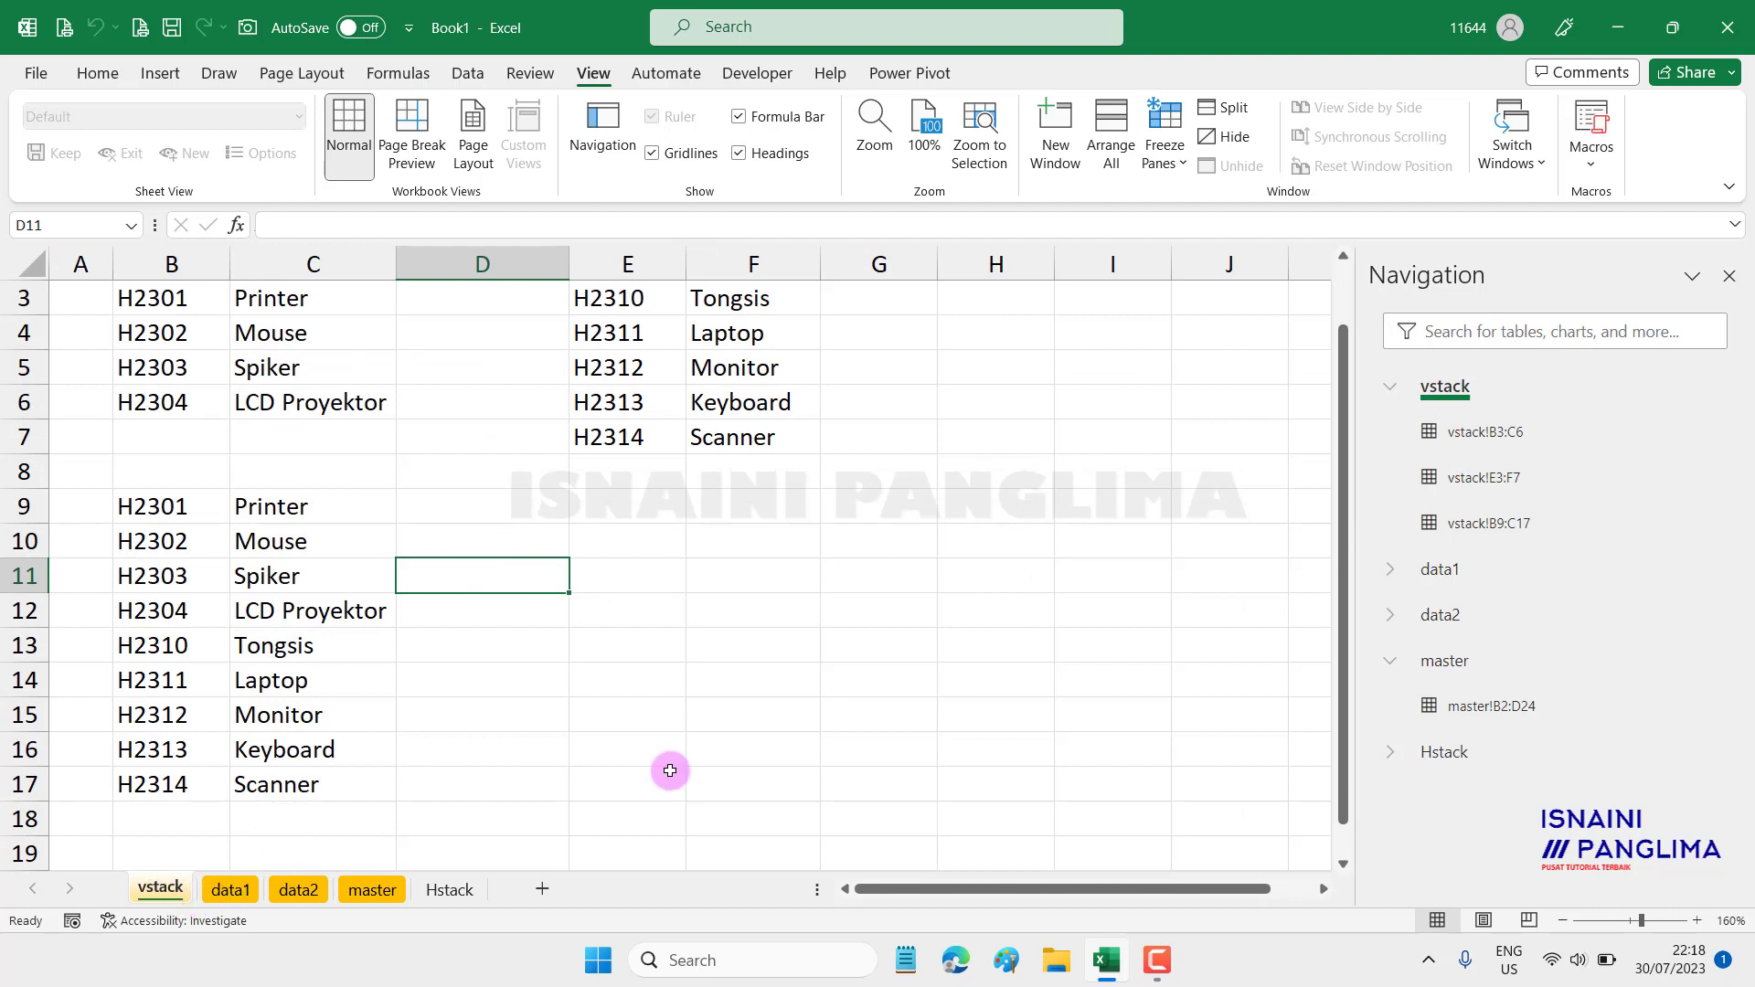
pyautogui.click(1497, 433)
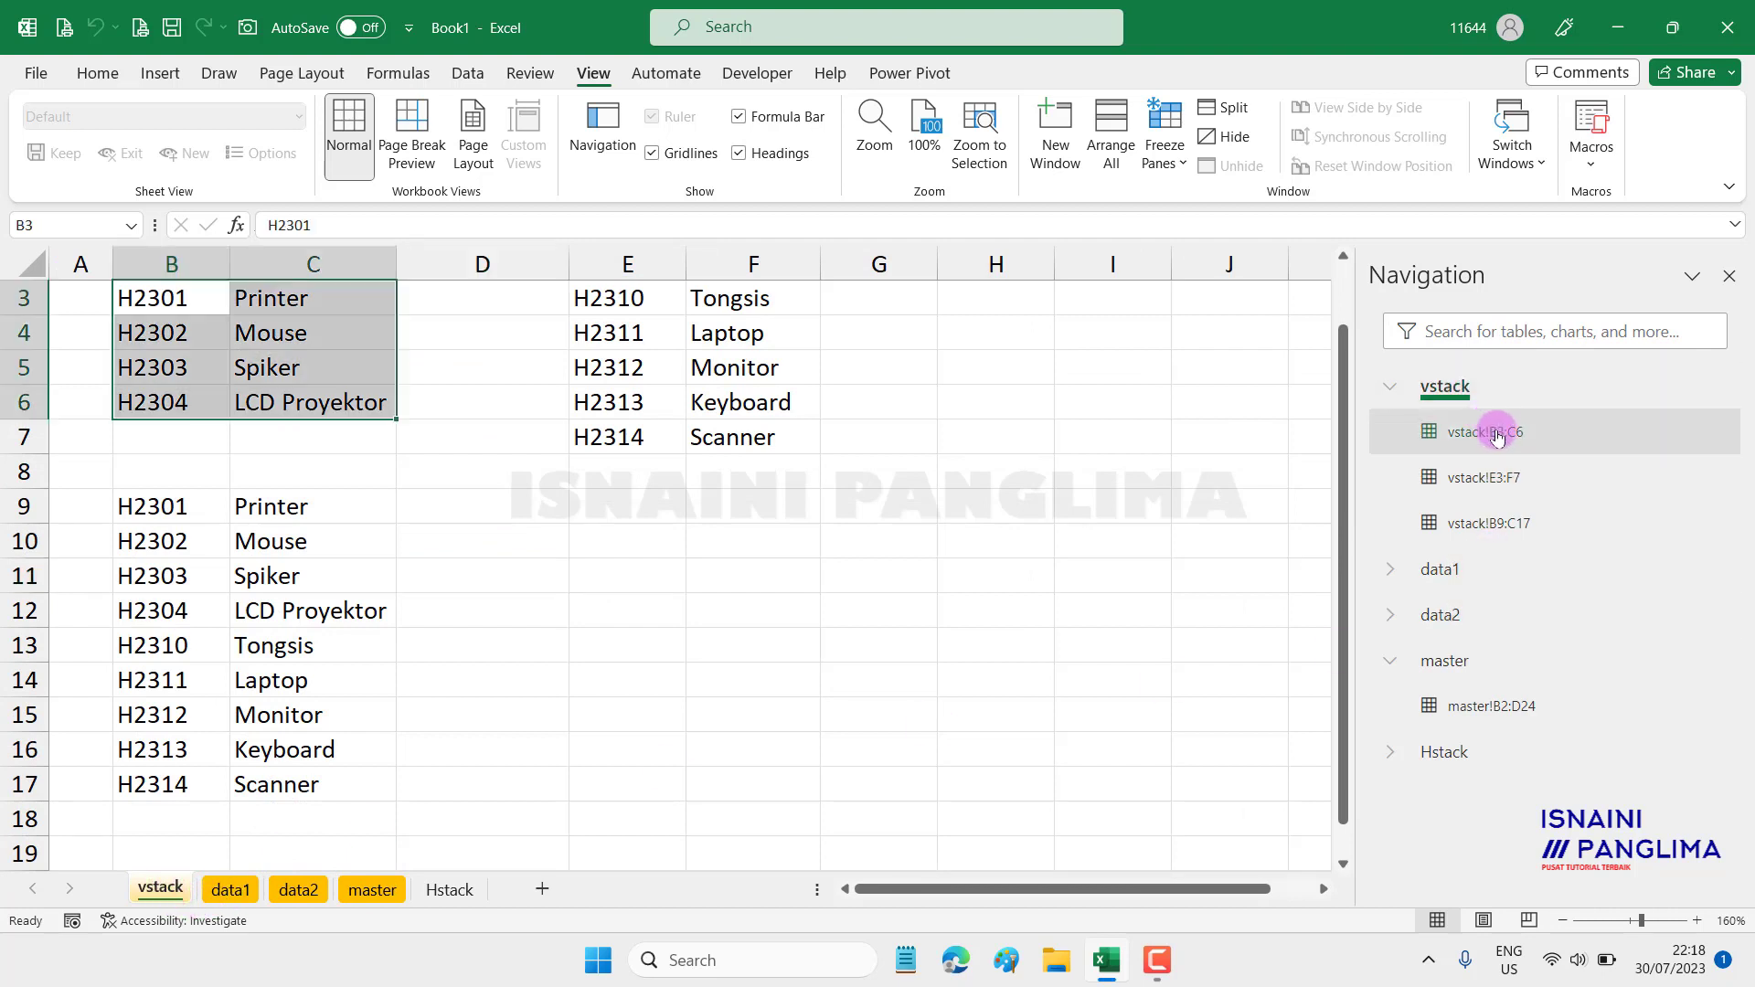
pyautogui.click(1426, 477)
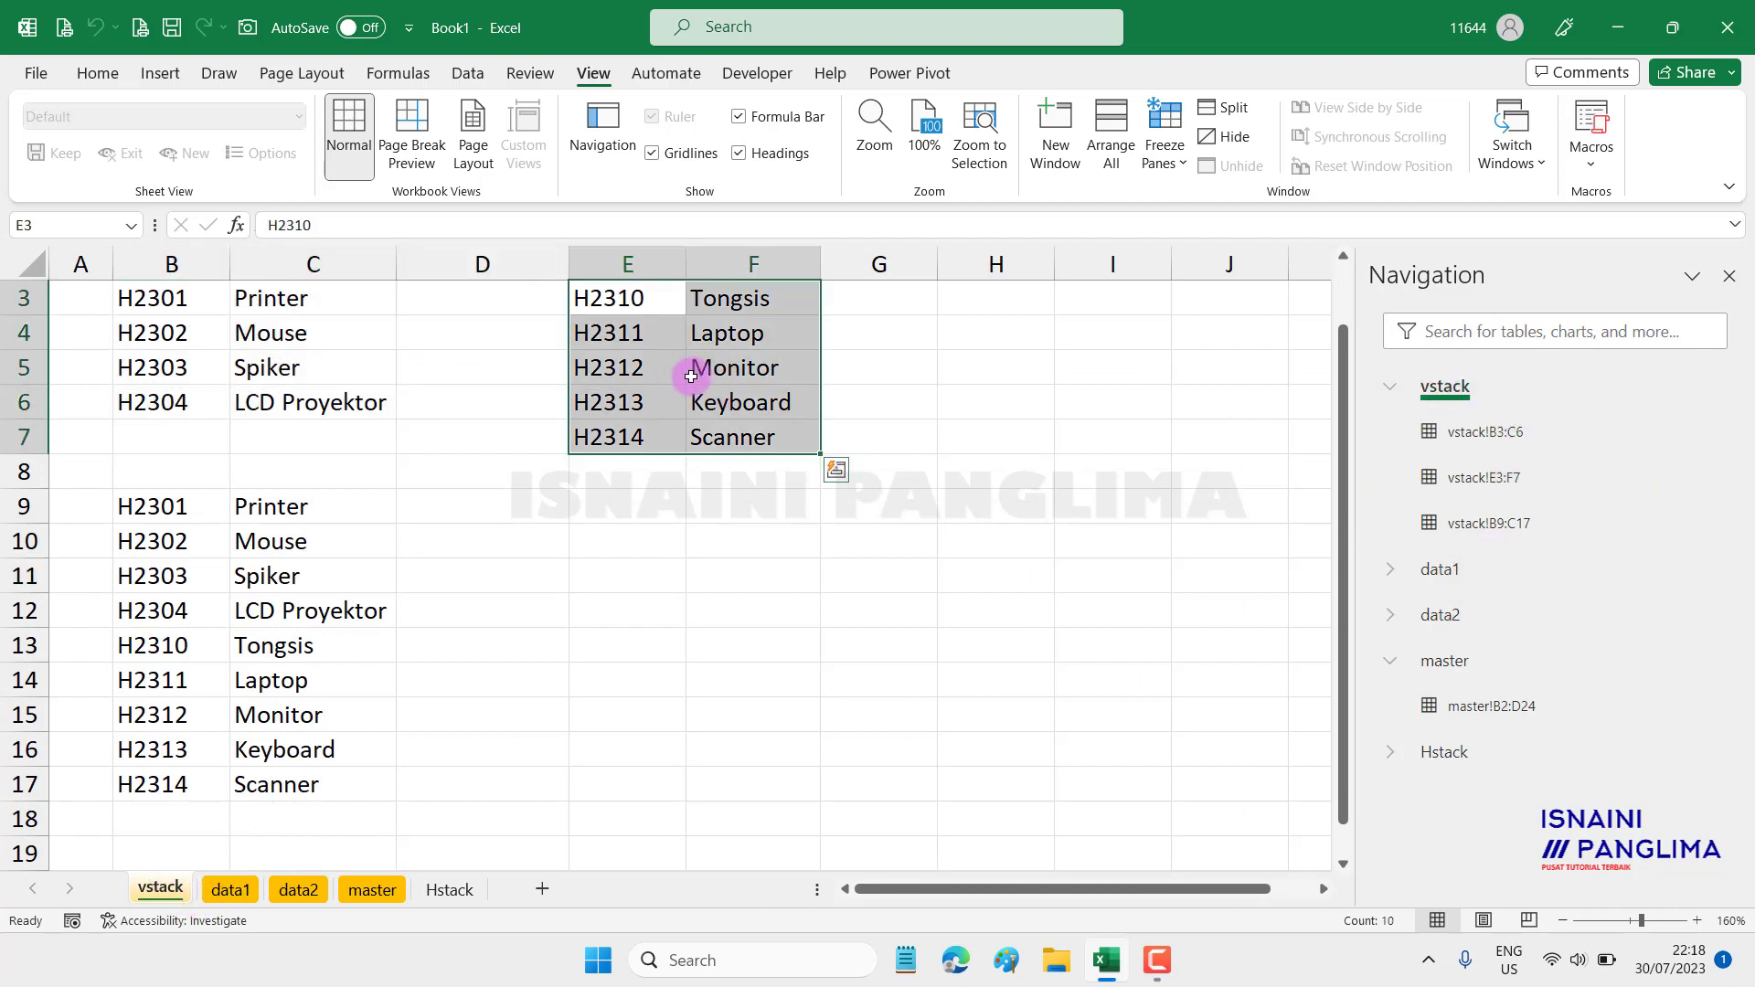
pyautogui.click(1488, 527)
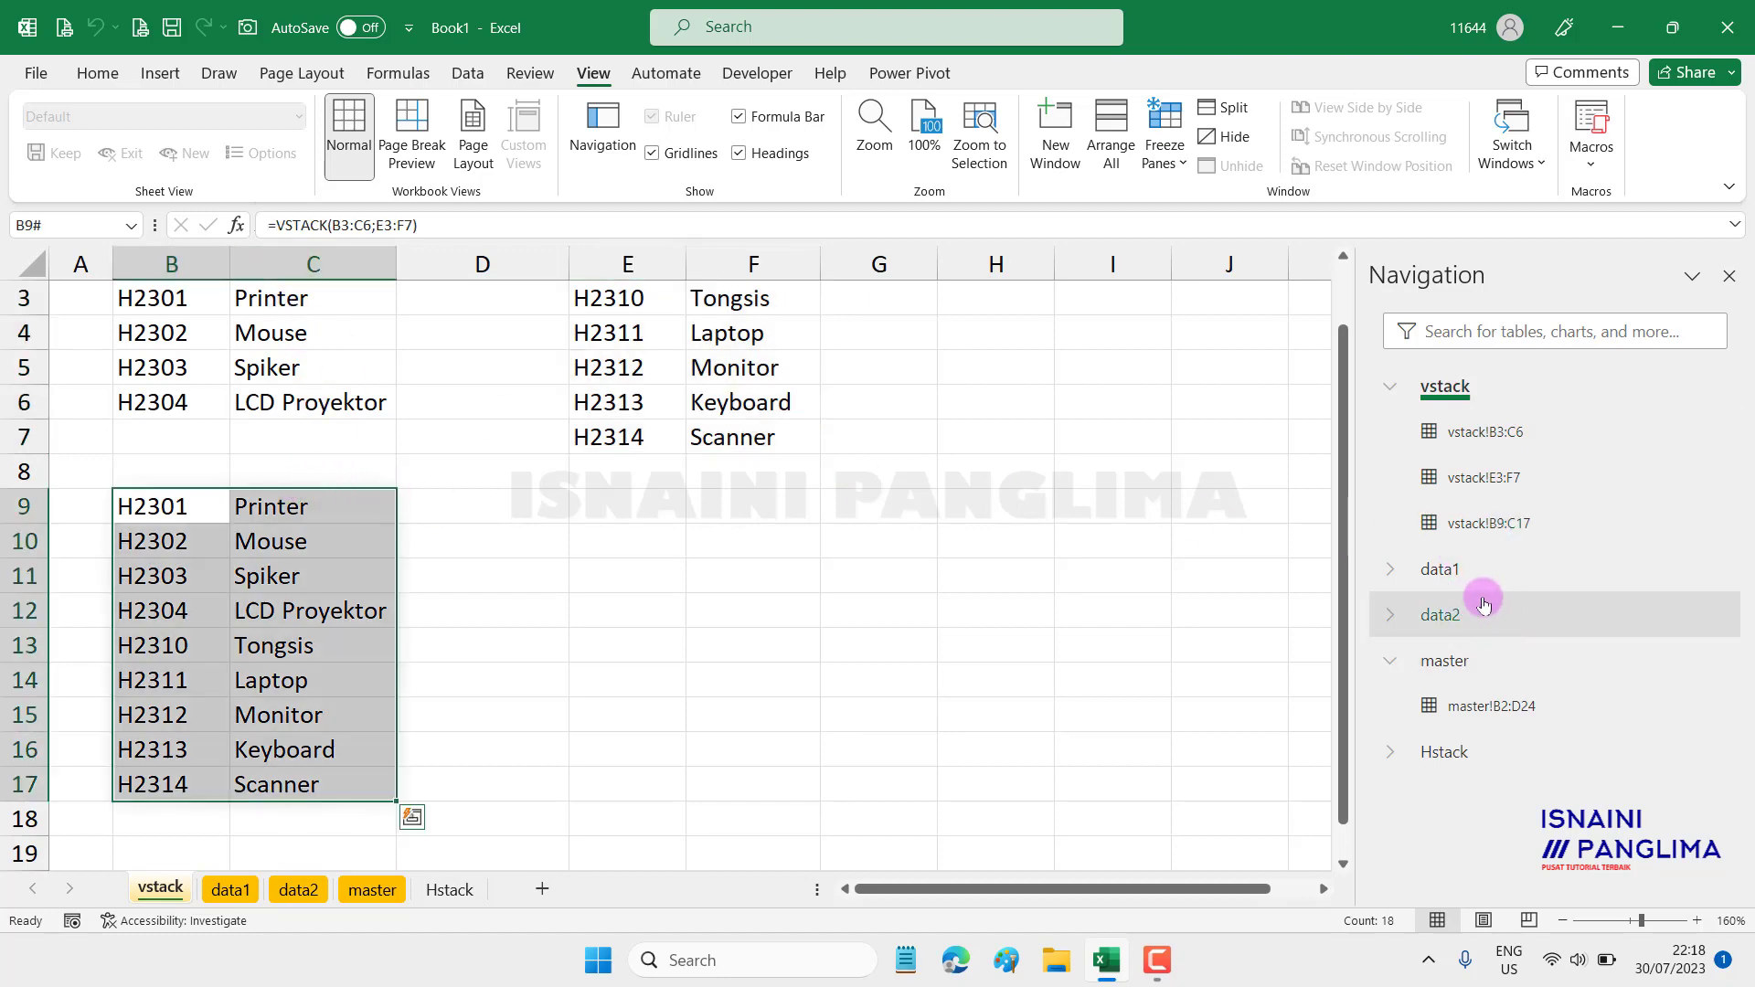
pyautogui.click(1446, 570)
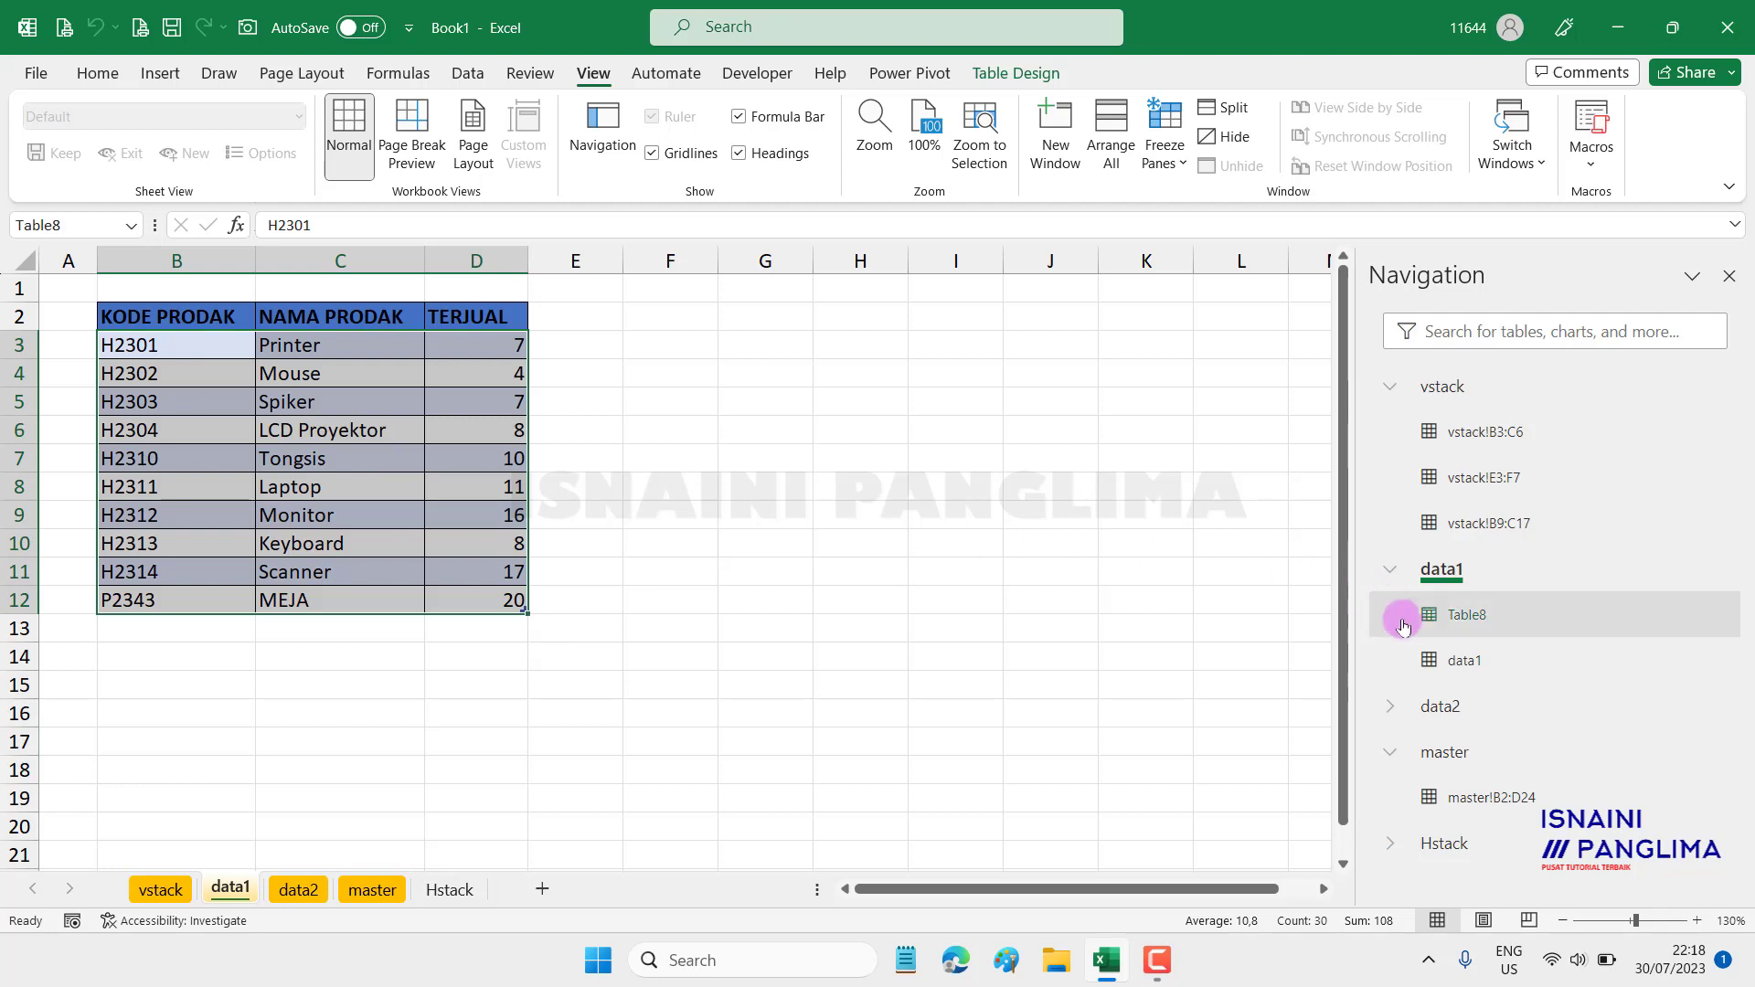
# Step: Visit data2's Table9, master's B2:D24 and Hstack, then close the Navigation pane
pyautogui.click(1414, 704)
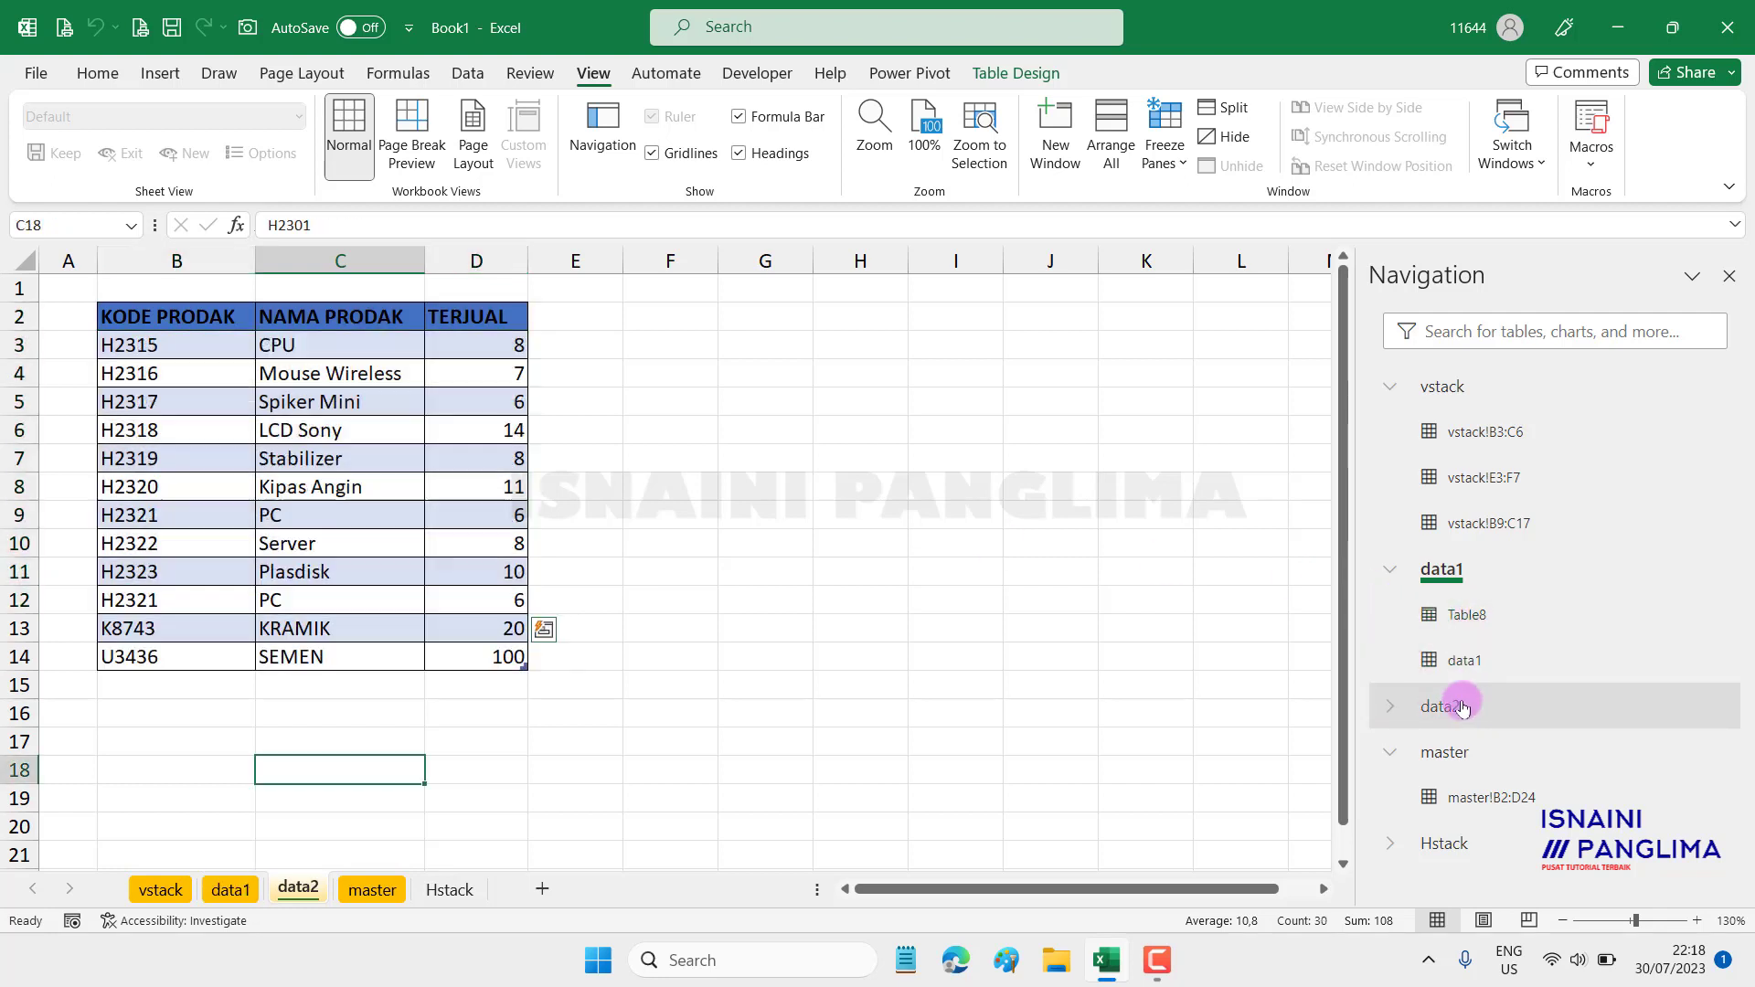
pyautogui.click(1498, 747)
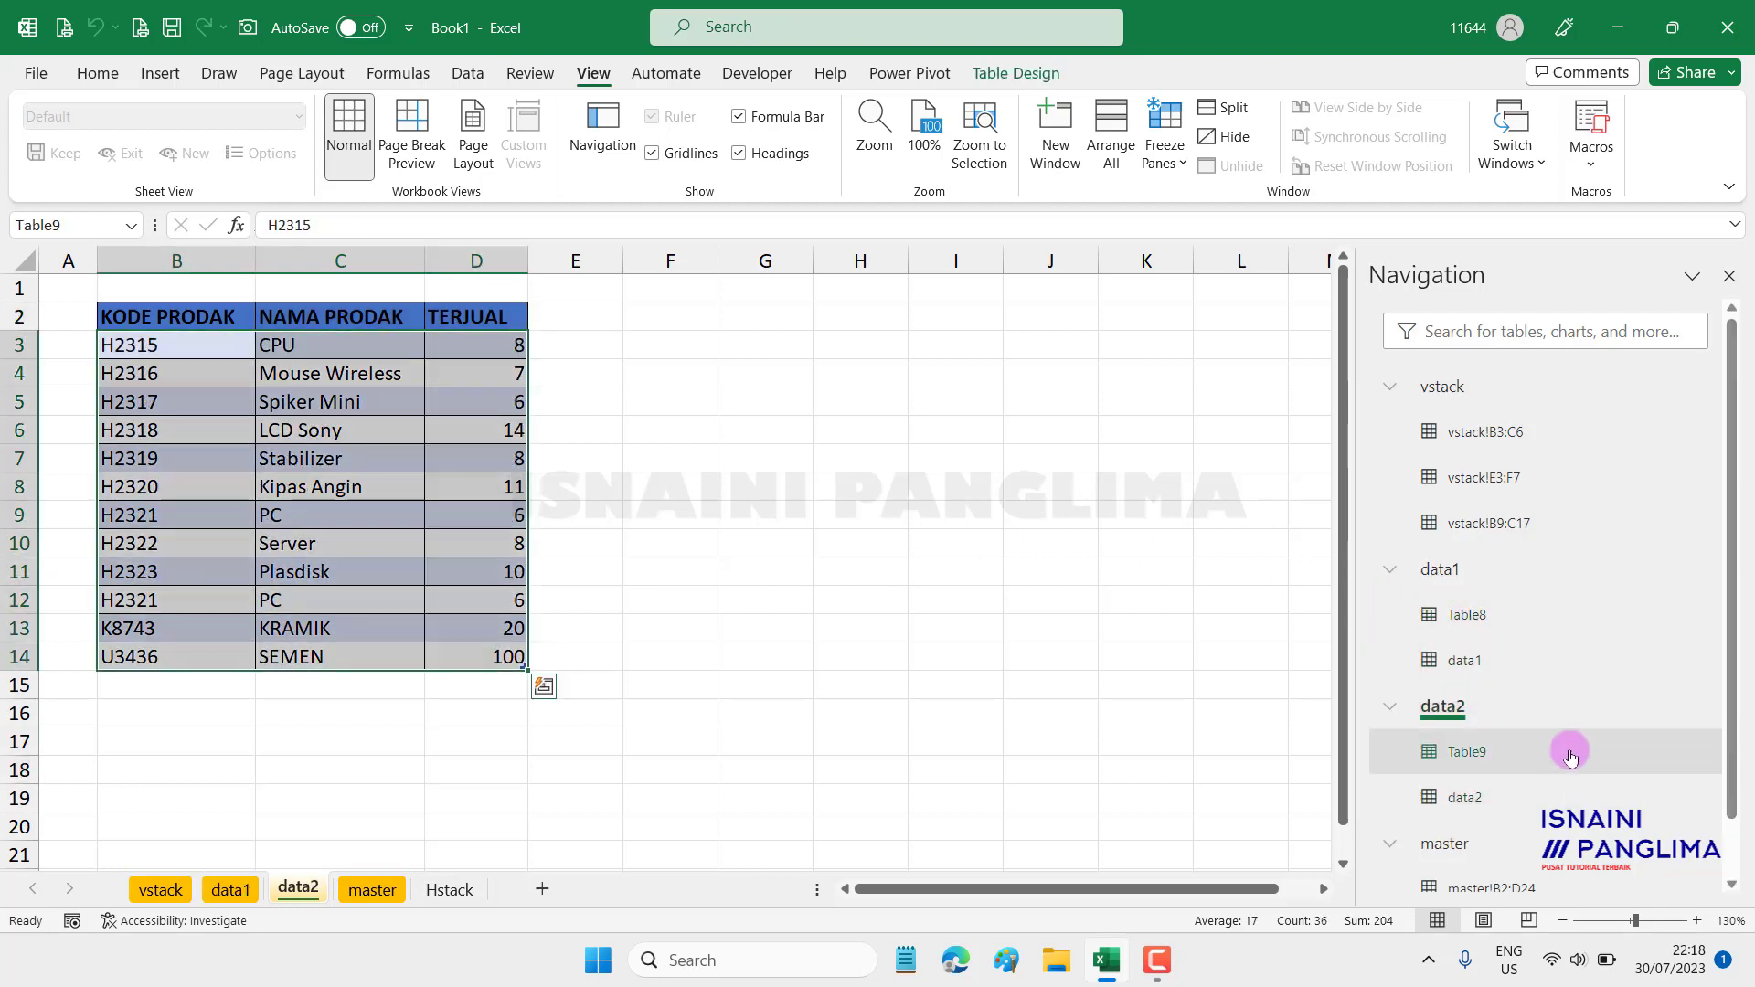
pyautogui.scroll(-1, 1591, 755)
pyautogui.click(1453, 780)
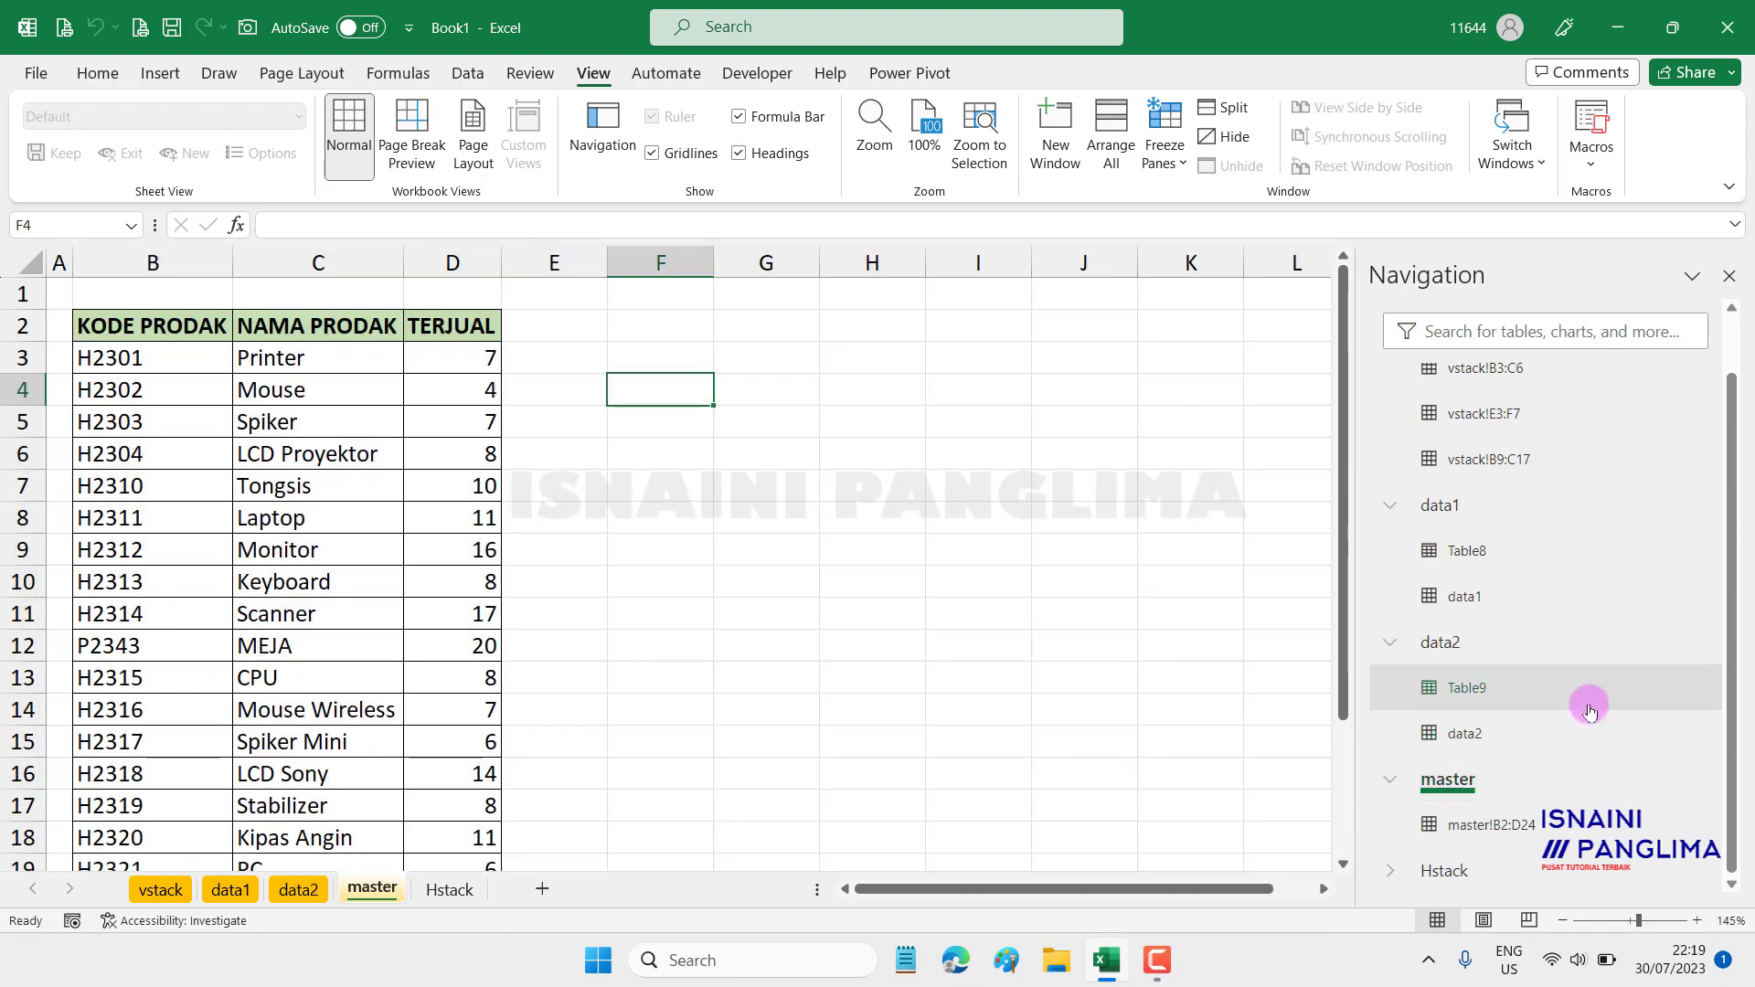
pyautogui.click(1453, 870)
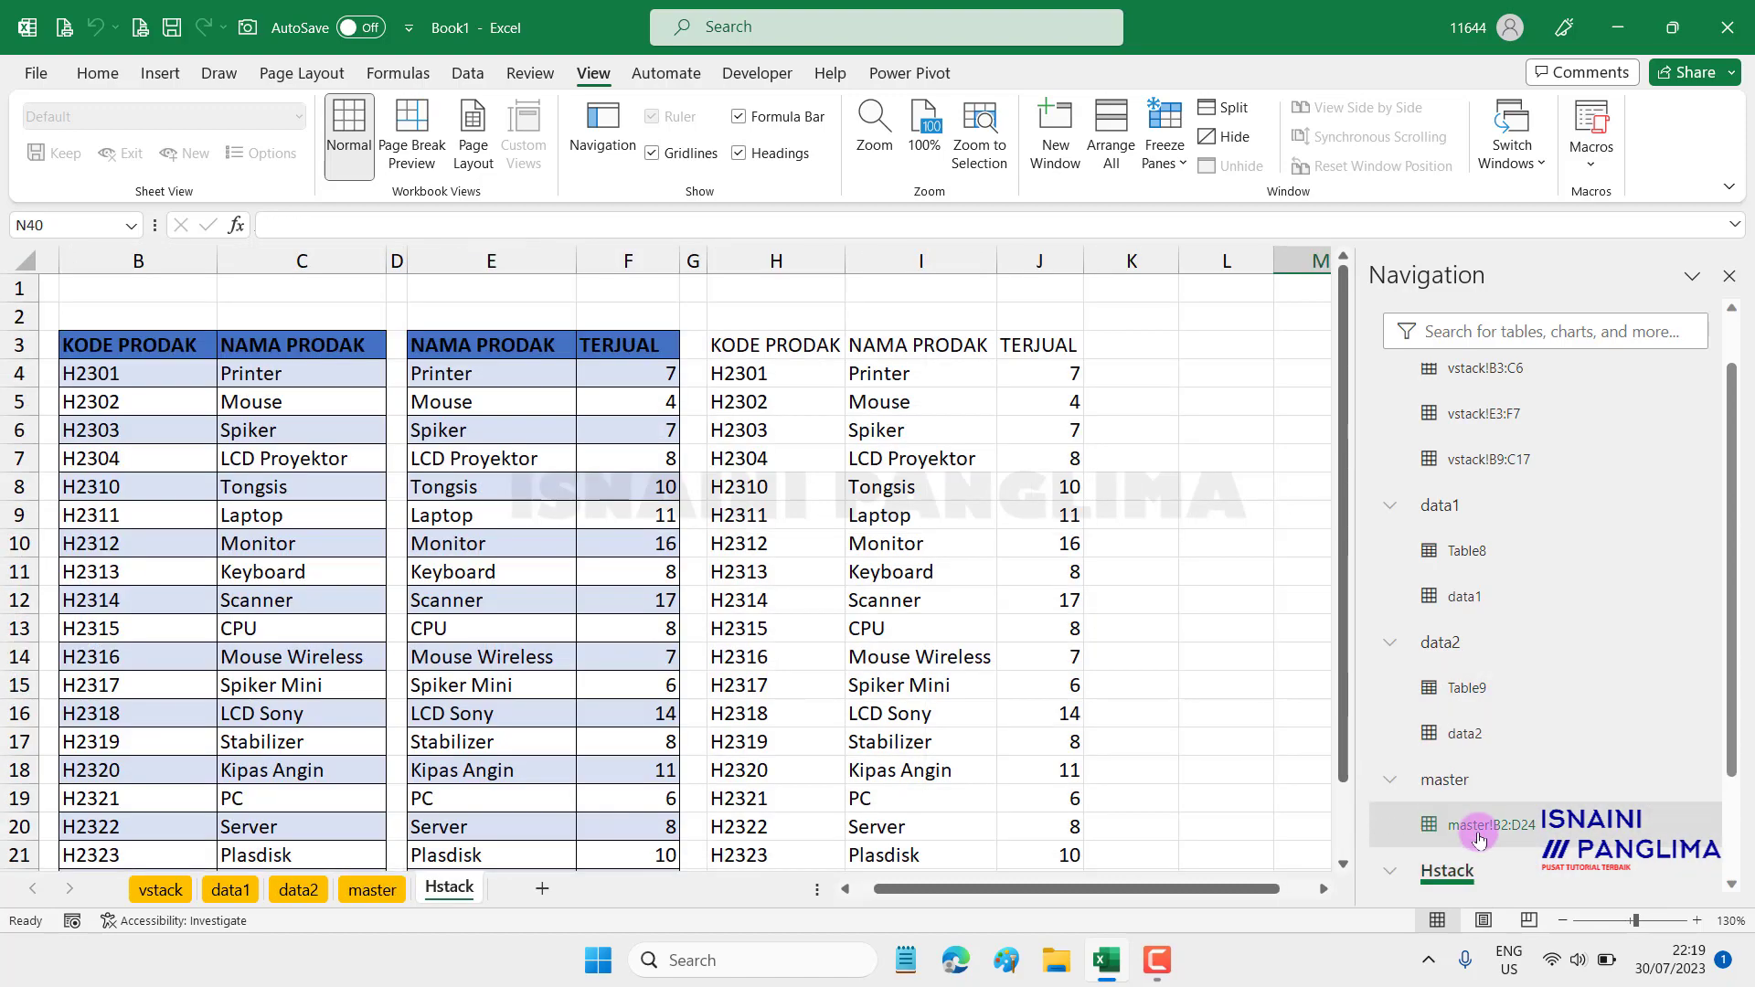
pyautogui.click(1478, 825)
pyautogui.click(1449, 870)
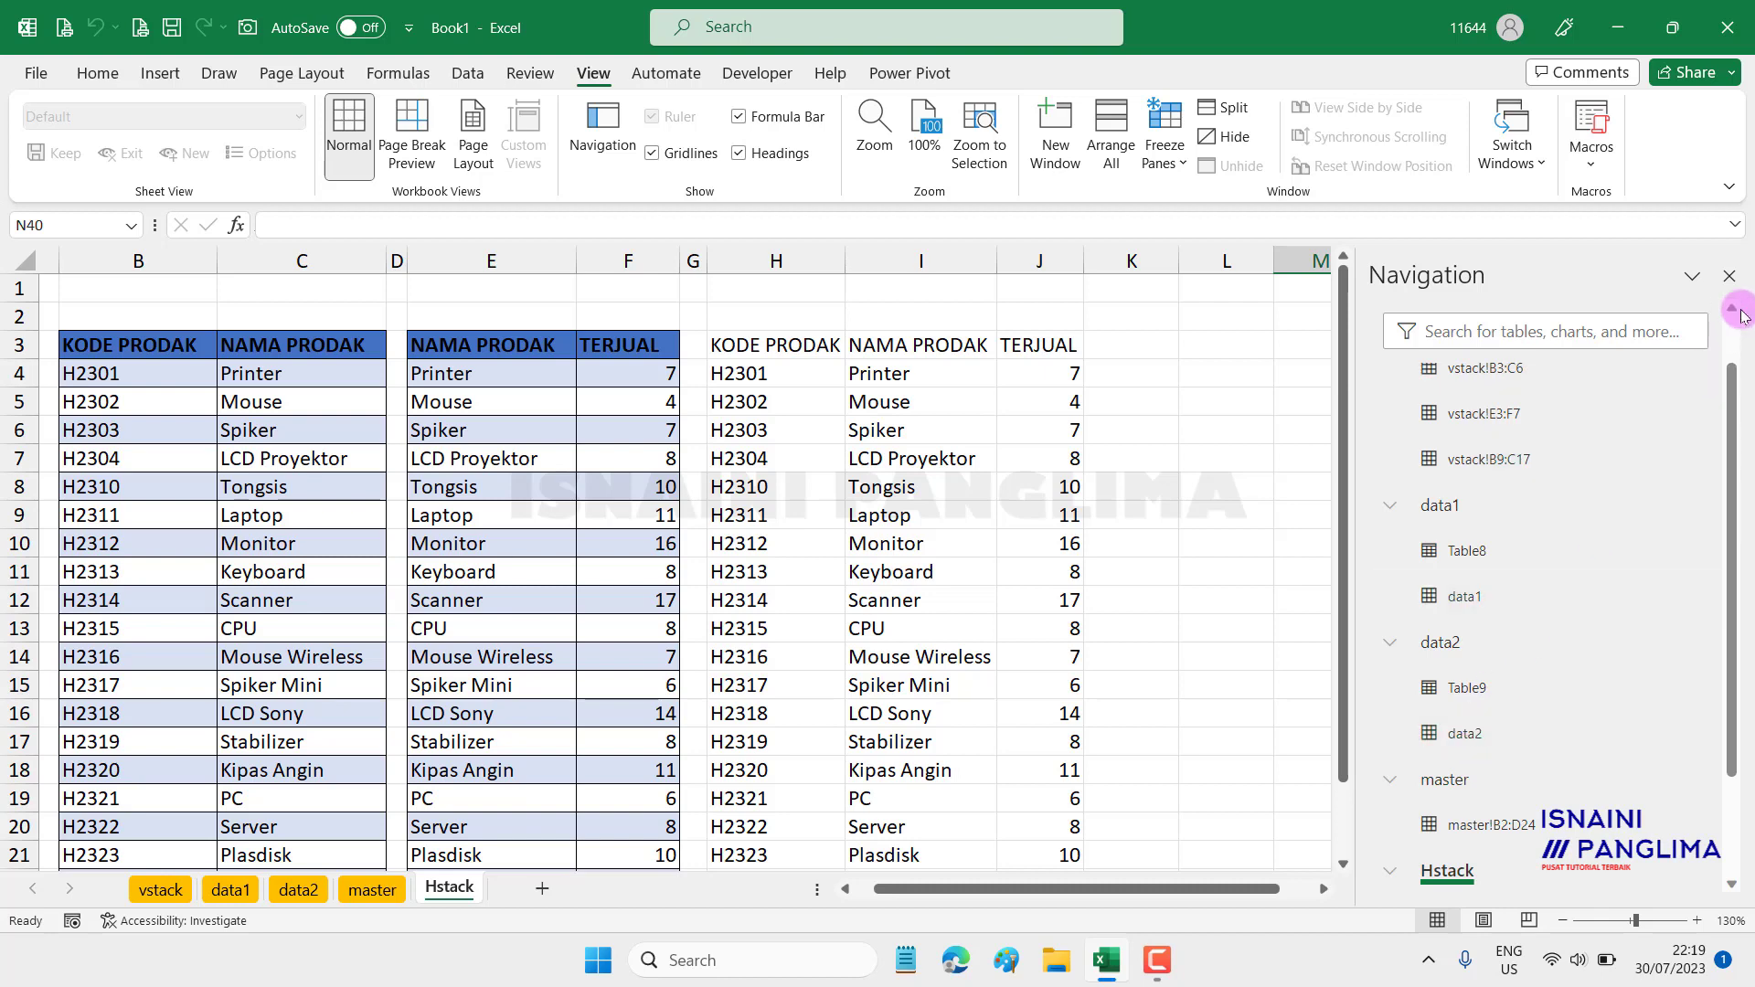
pyautogui.click(1729, 276)
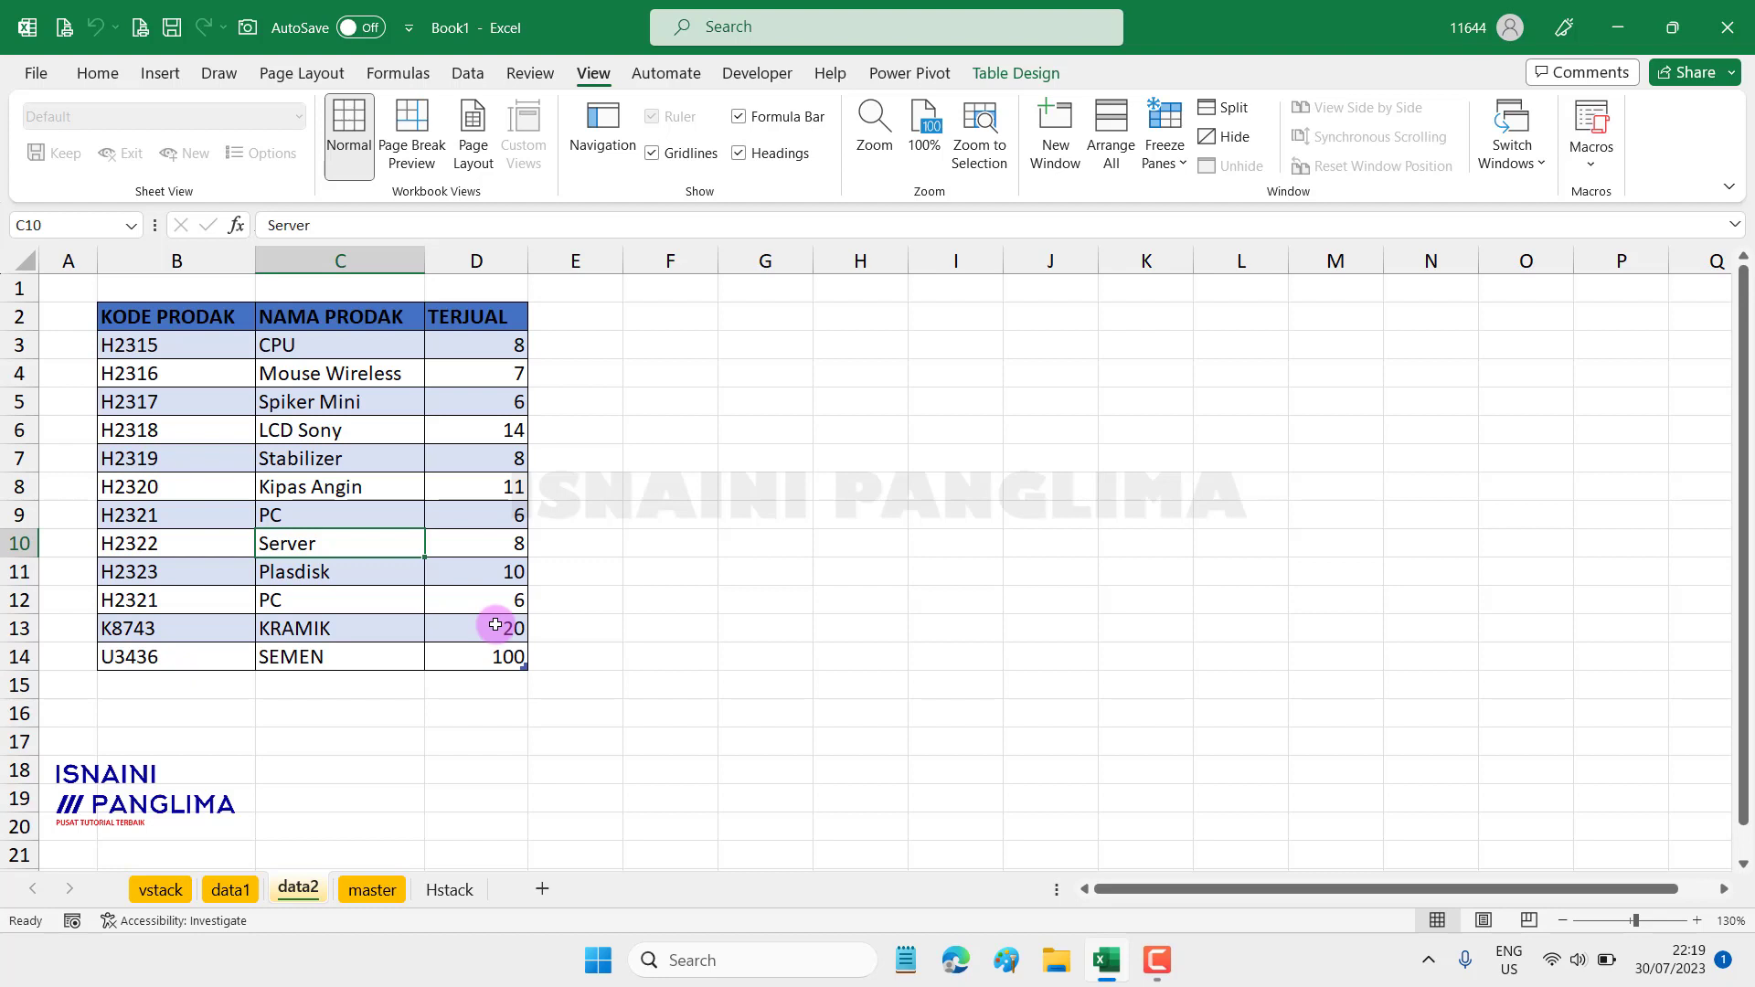
# Step: Press Alt+F12, which brings up the empty Power Query Editor
pyautogui.hotkey('alt', 'F12')
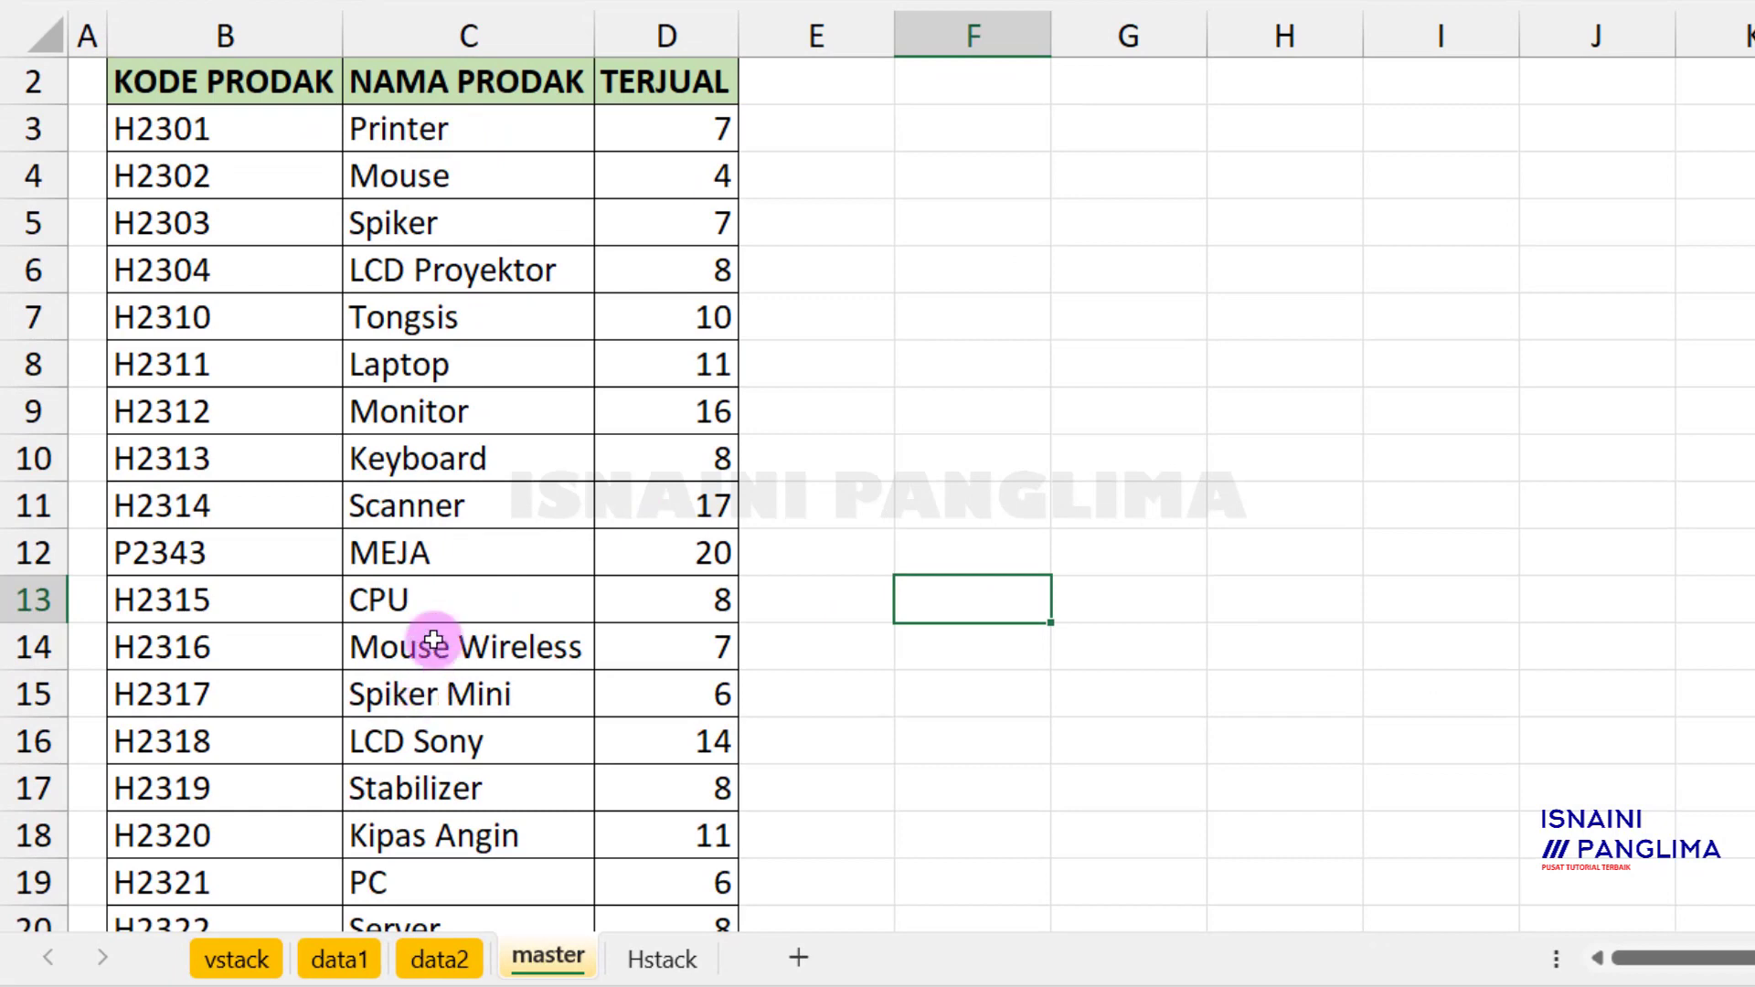
# Step: Copy Mouse from C4 into F4 and LCD Proyektor from C6 into F5
pyautogui.click(448, 181)
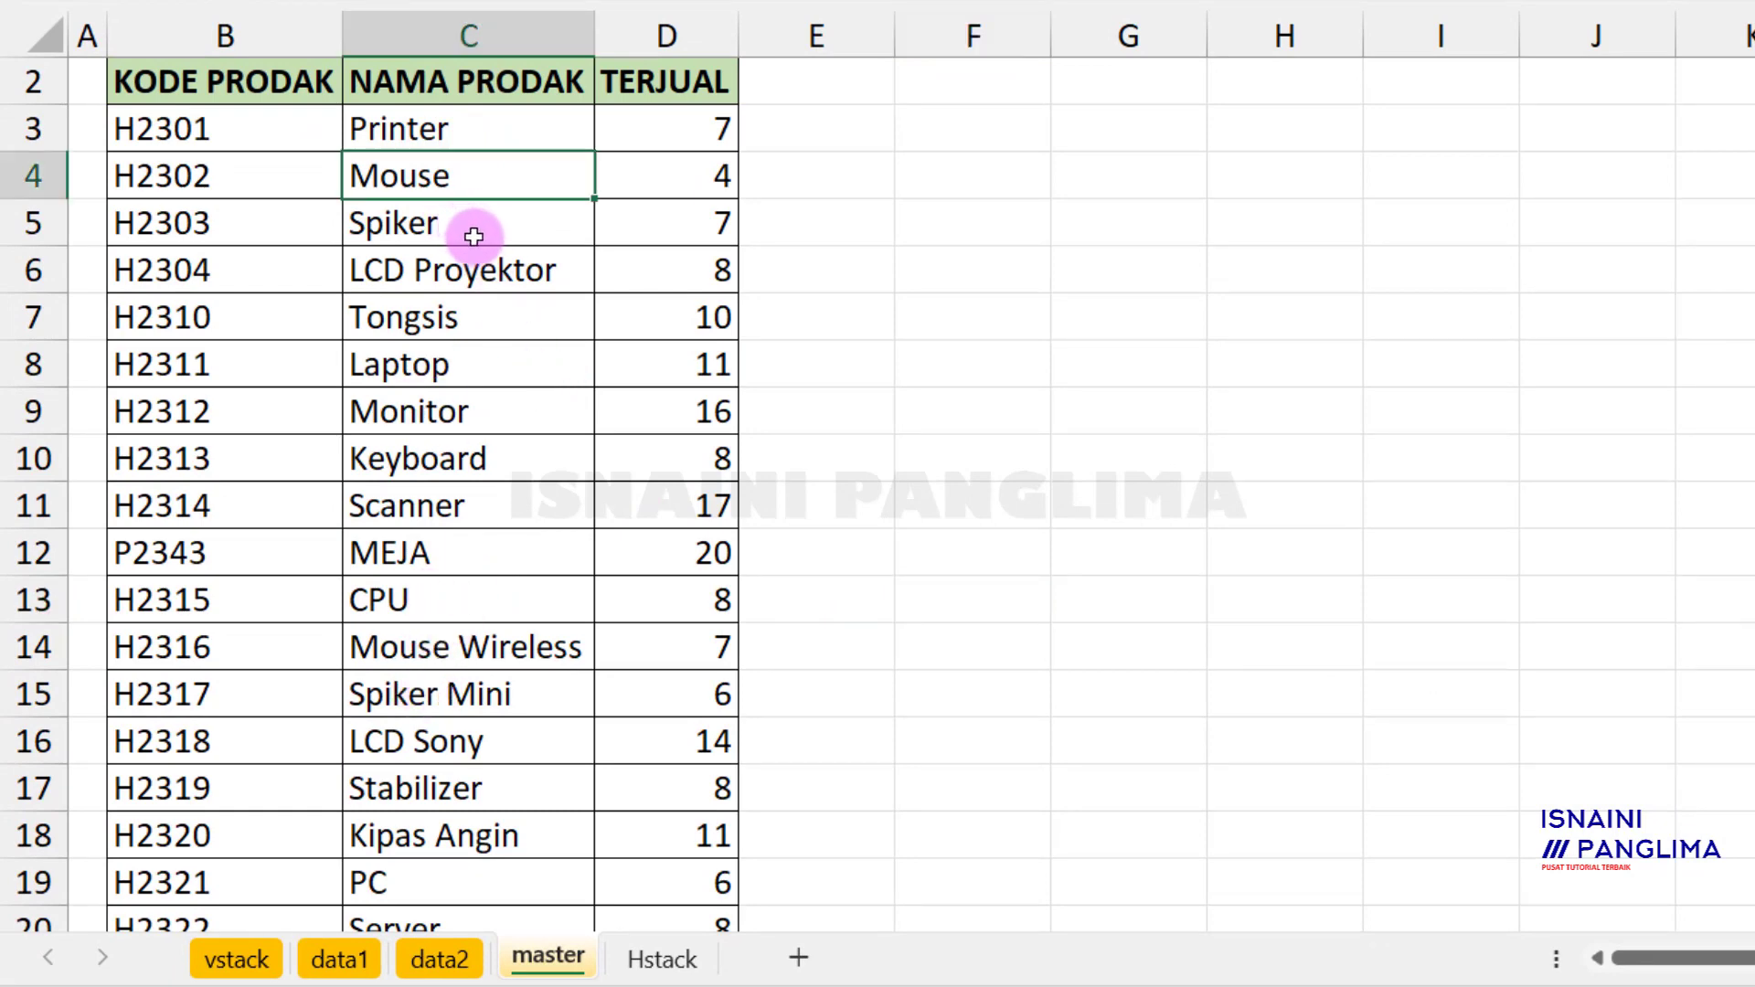
pyautogui.hotkey('ctrl', 'c')
pyautogui.click(969, 172)
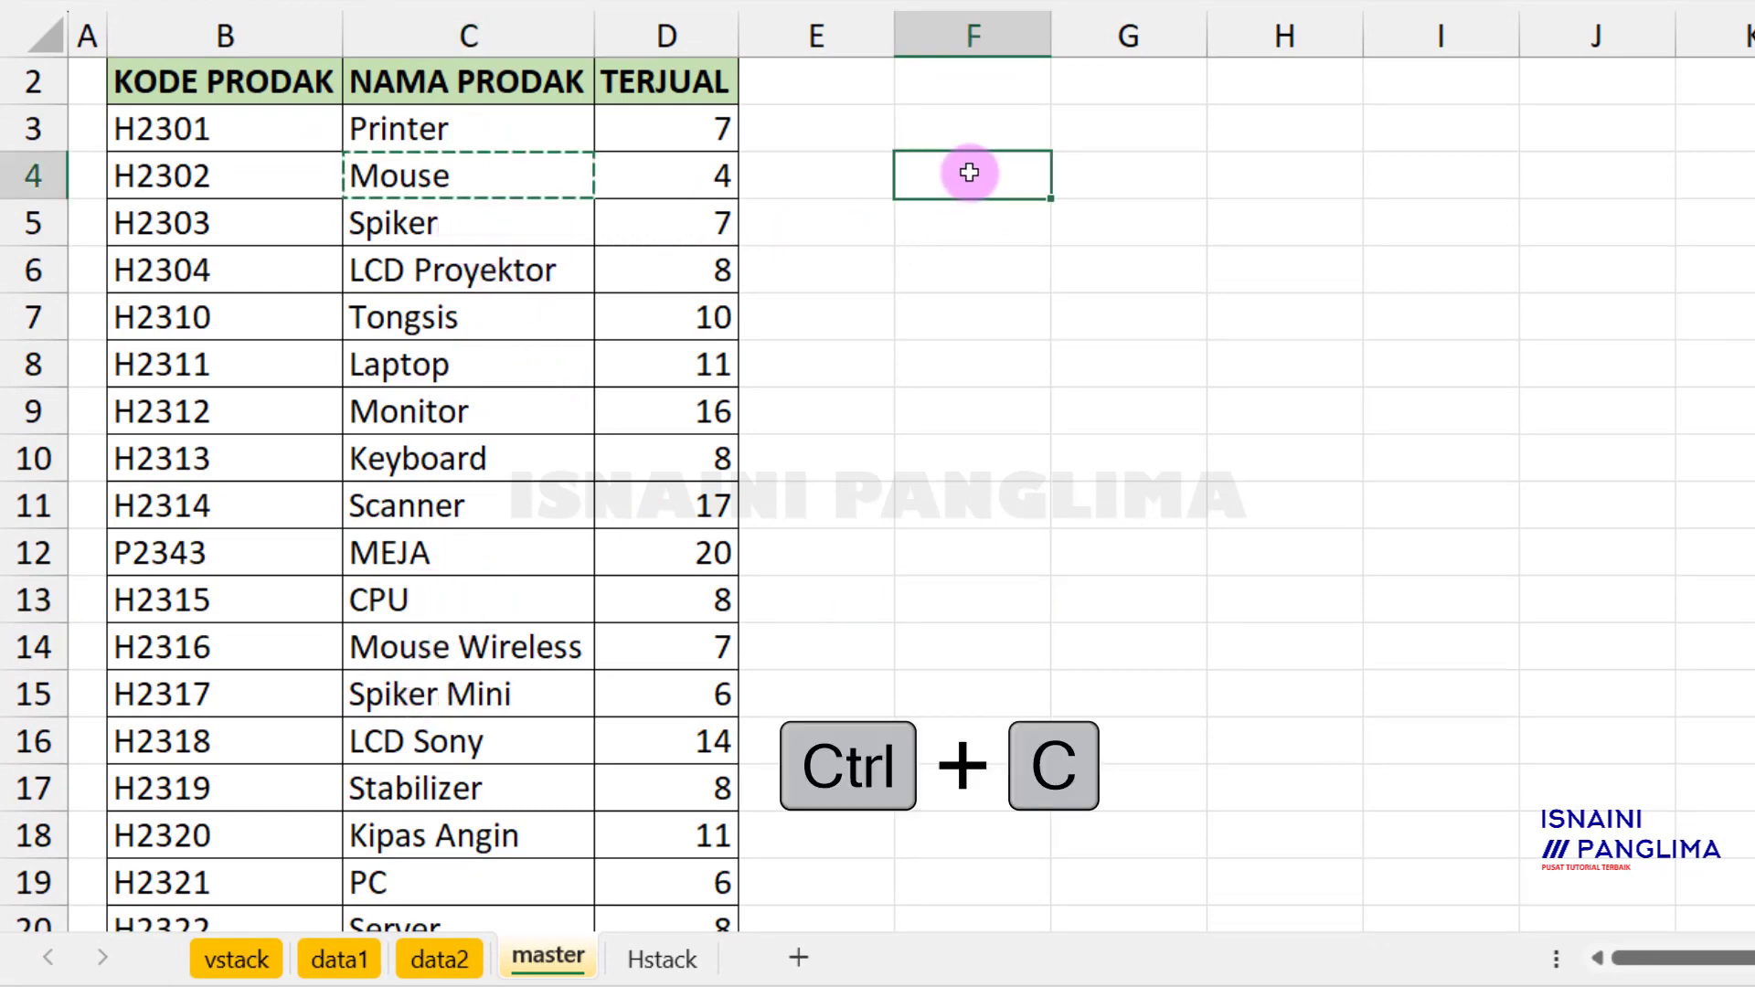
pyautogui.hotkey('ctrl', 'v')
pyautogui.click(409, 224)
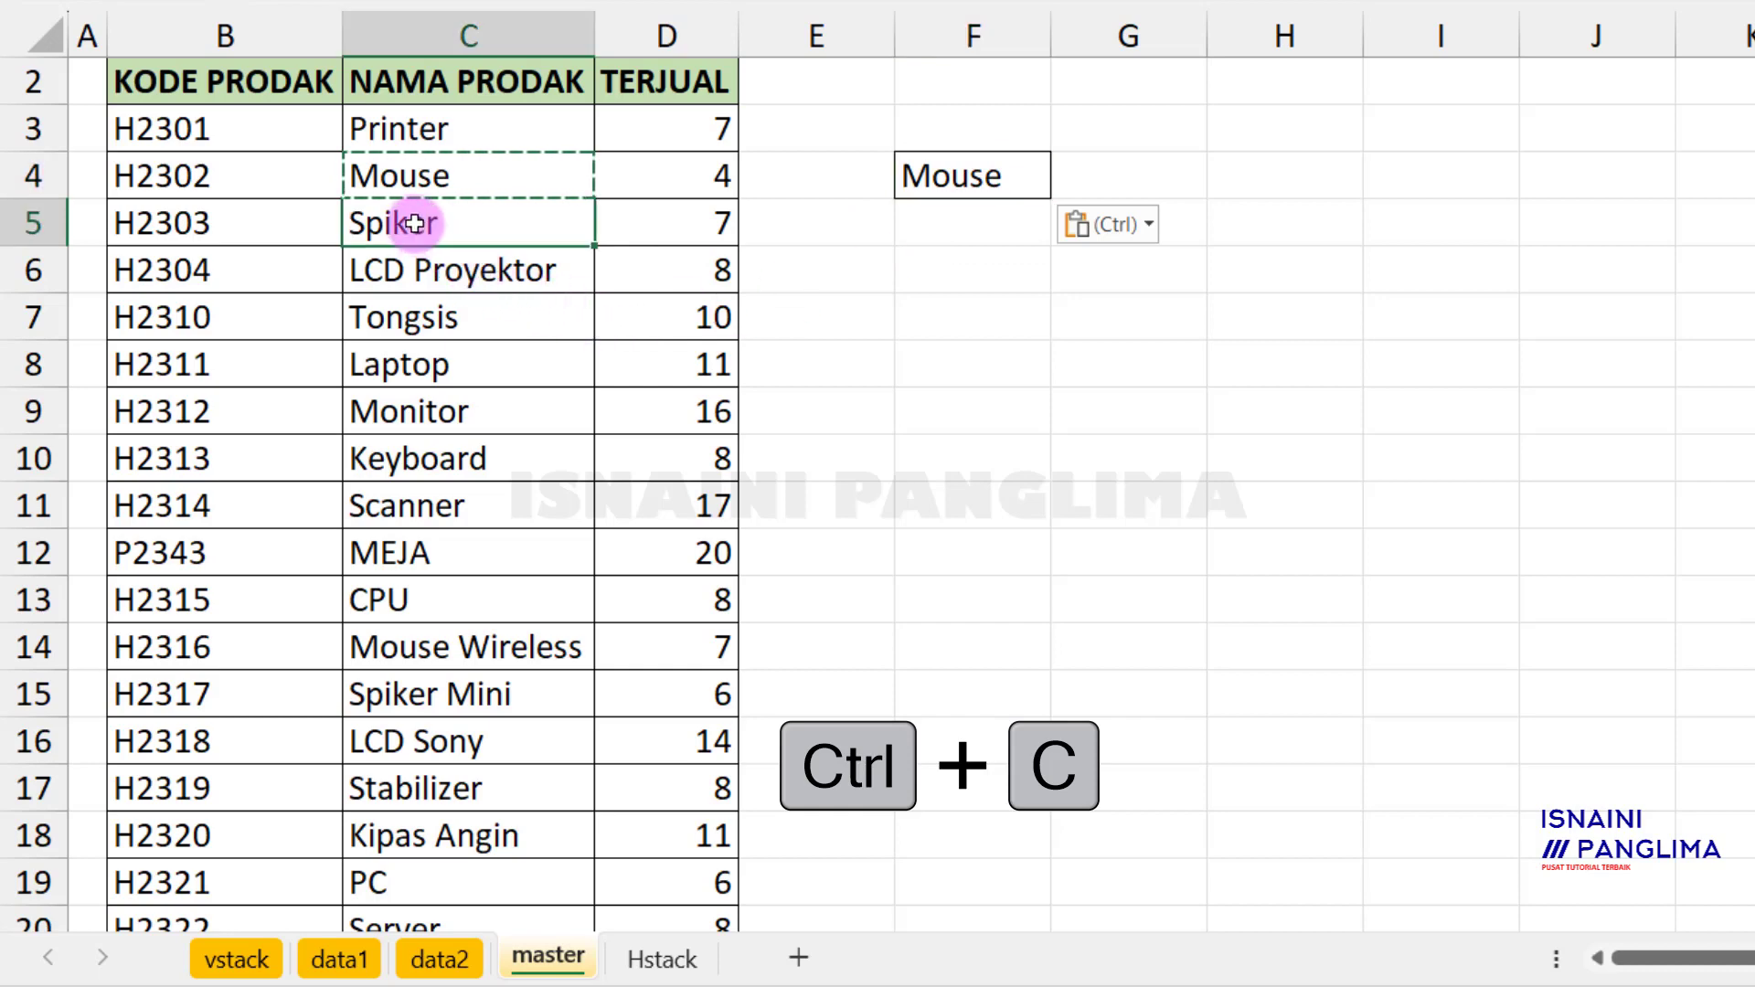
pyautogui.click(468, 267)
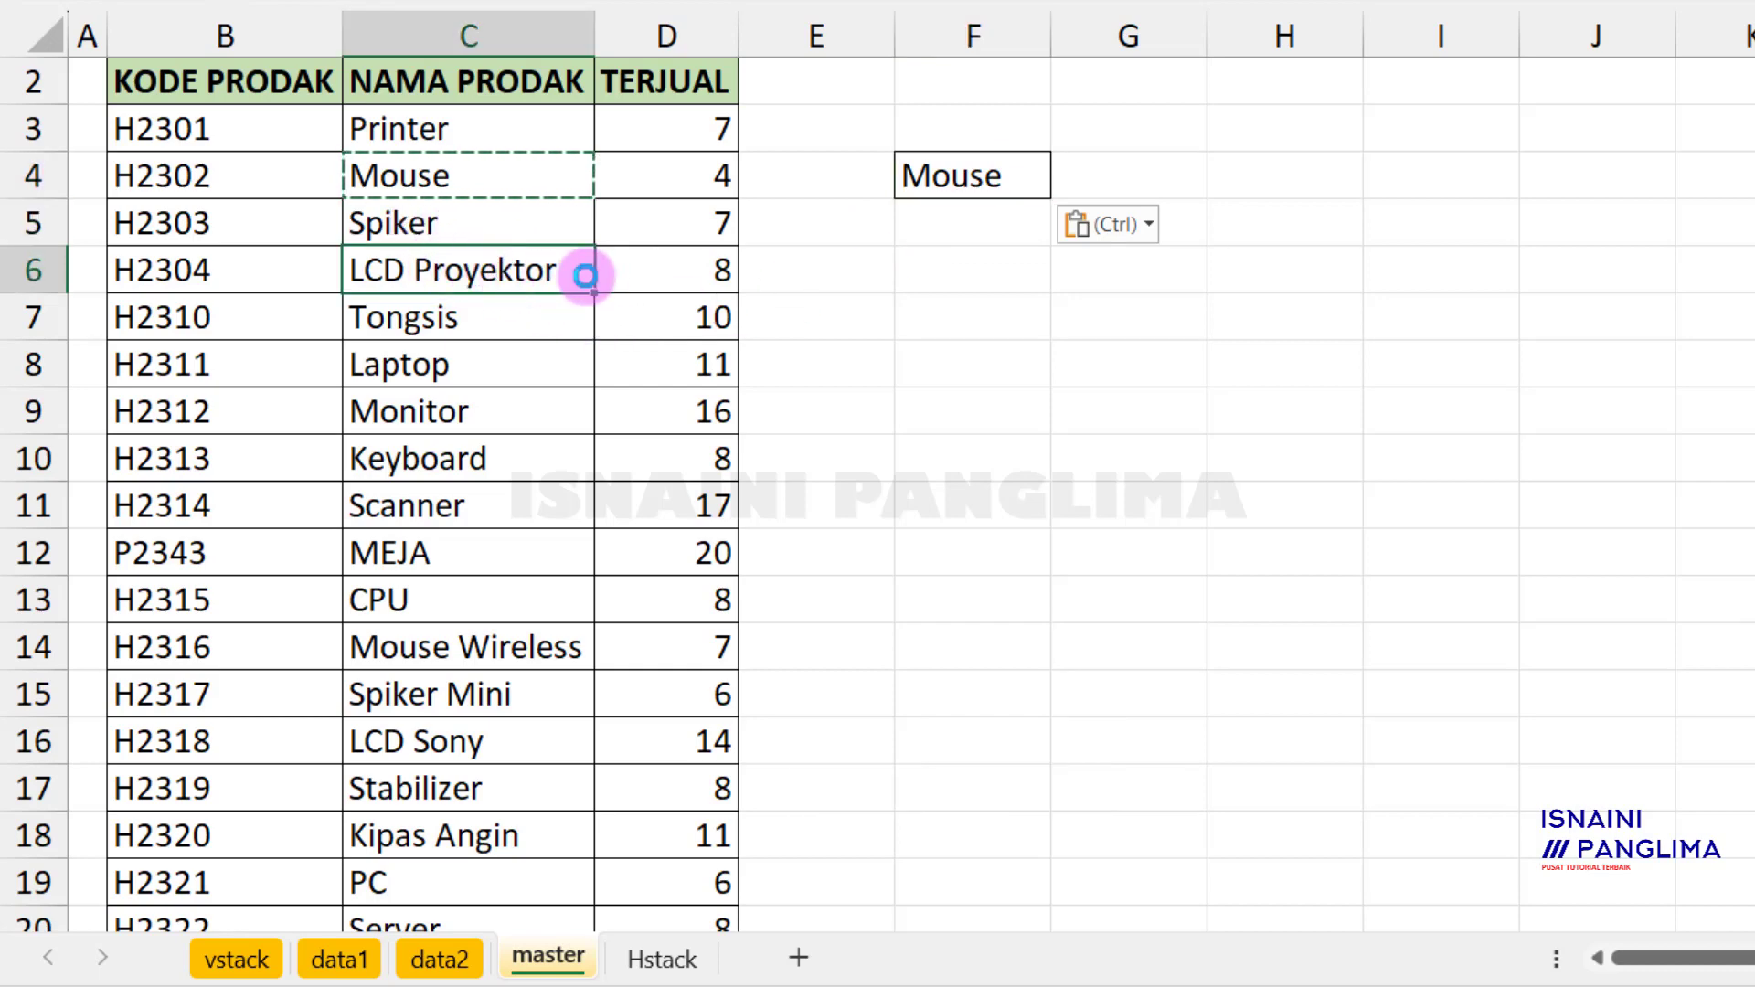
pyautogui.hotkey('ctrl', 'c')
pyautogui.click(918, 227)
pyautogui.hotkey('ctrl', 'v')
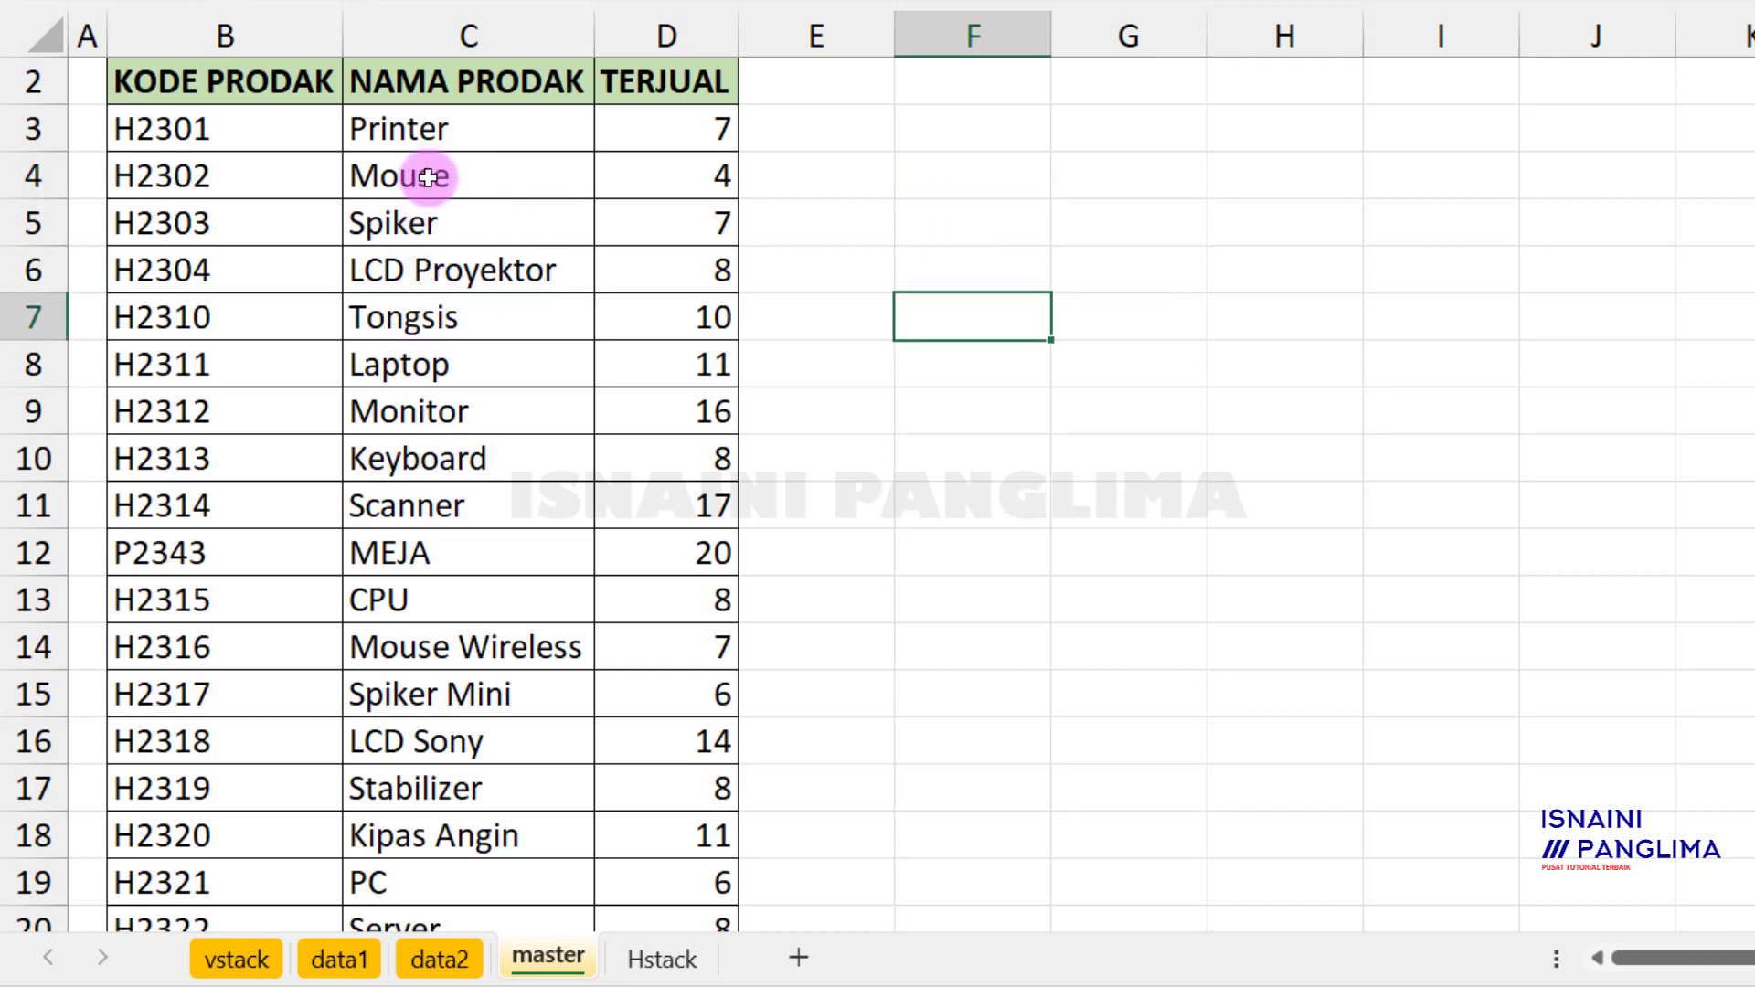
# Step: Copy Mouse, Laptop, Keyboard and Printer one by one onto the clipboard
pyautogui.click(428, 177)
pyautogui.hotkey('ctrl', 'c')
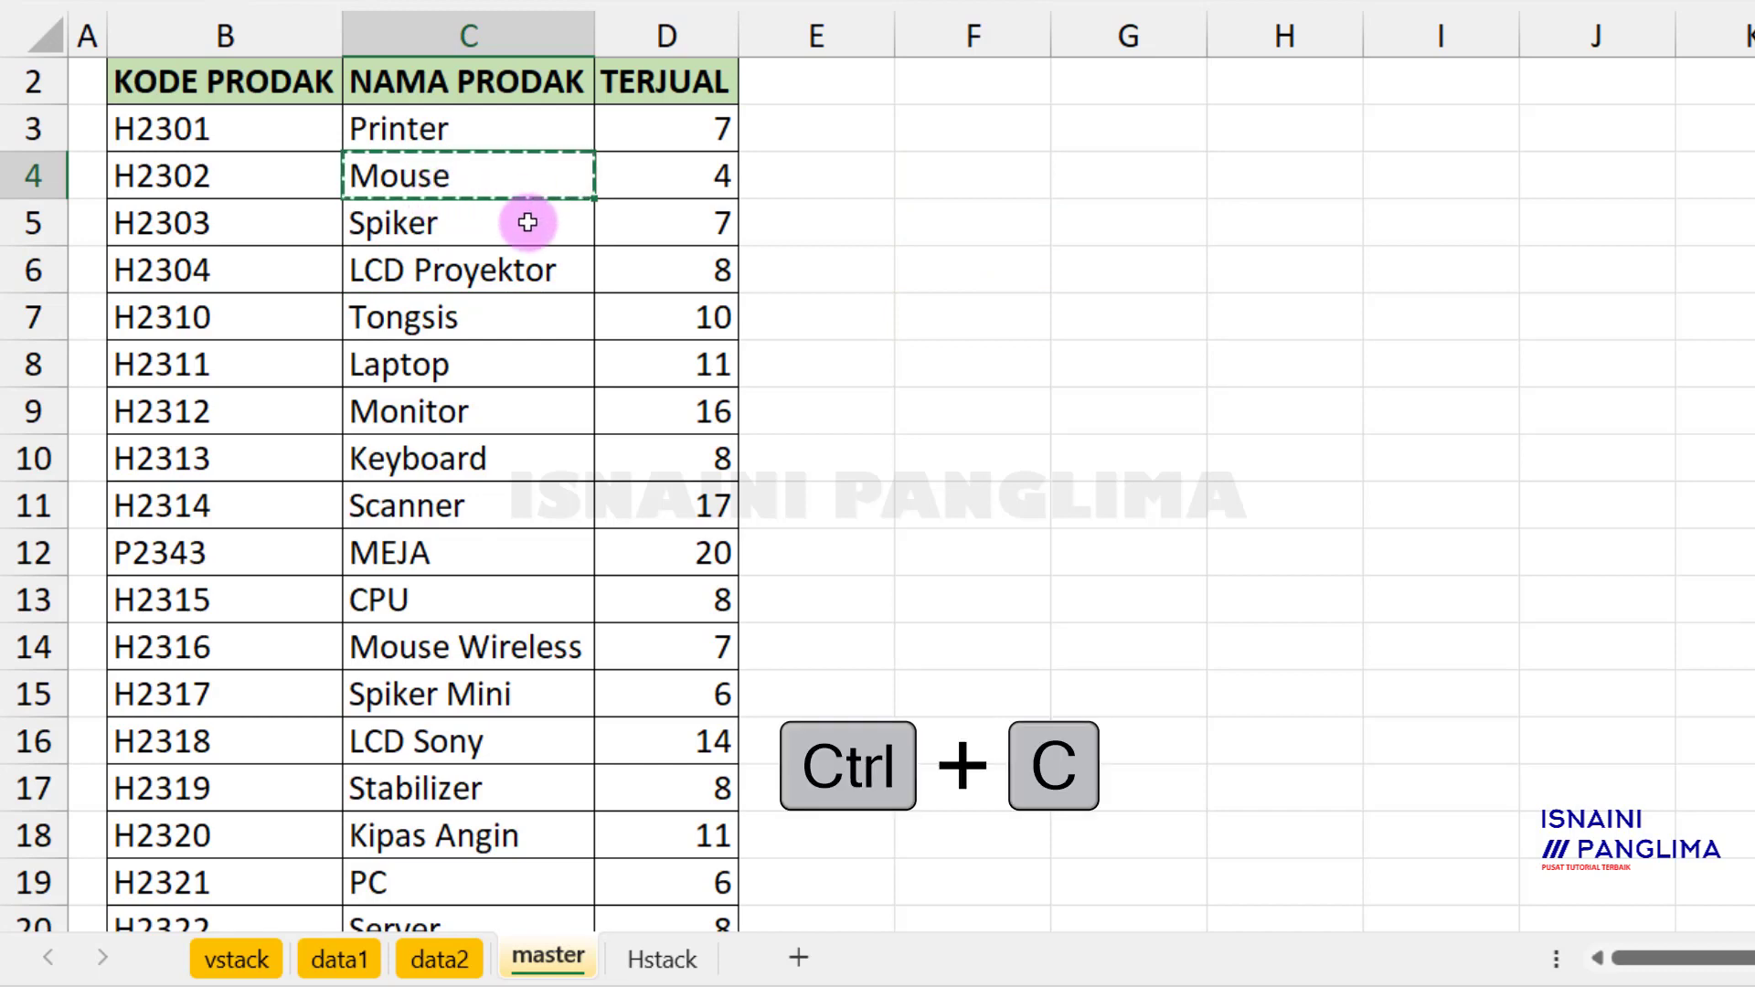
pyautogui.click(429, 367)
pyautogui.hotkey('ctrl', 'c')
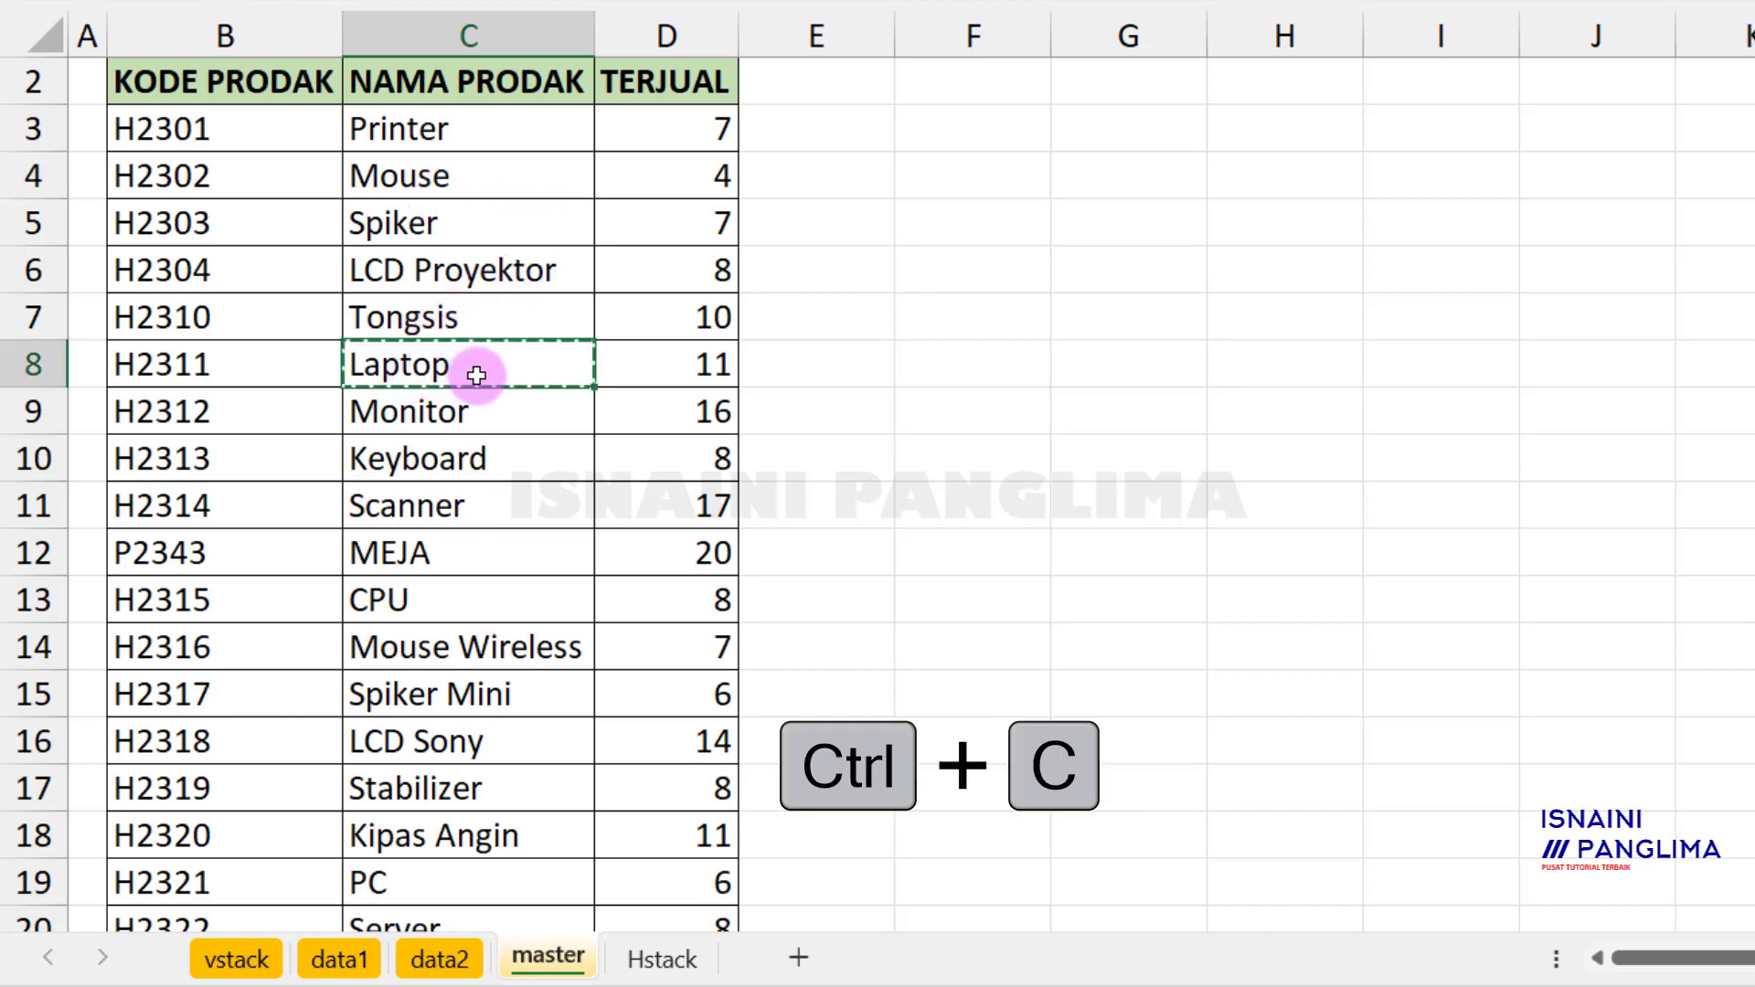
pyautogui.click(434, 457)
pyautogui.hotkey('ctrl', 'c')
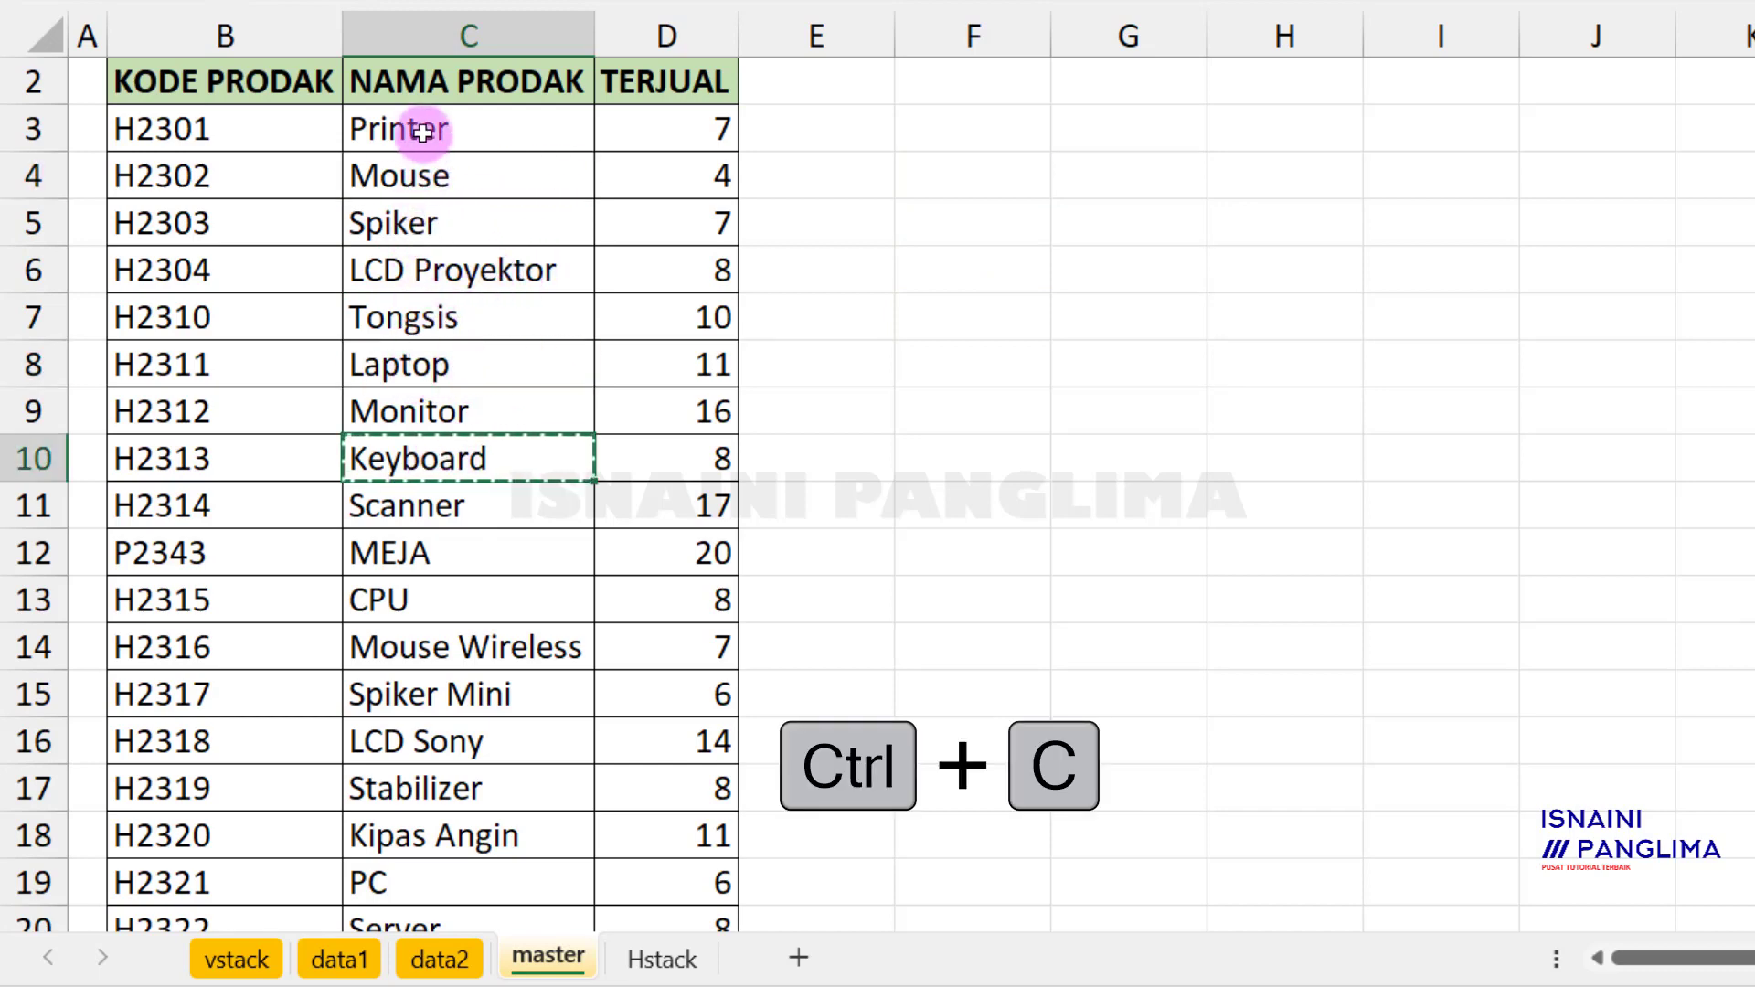
pyautogui.click(423, 133)
pyautogui.hotkey('ctrl', 'c')
# Step: Copy Kipas Angin (C18), KRAMIK (C23) and Plasdisk (C21), then return to cell F4
pyautogui.scroll(-2, 482, 540)
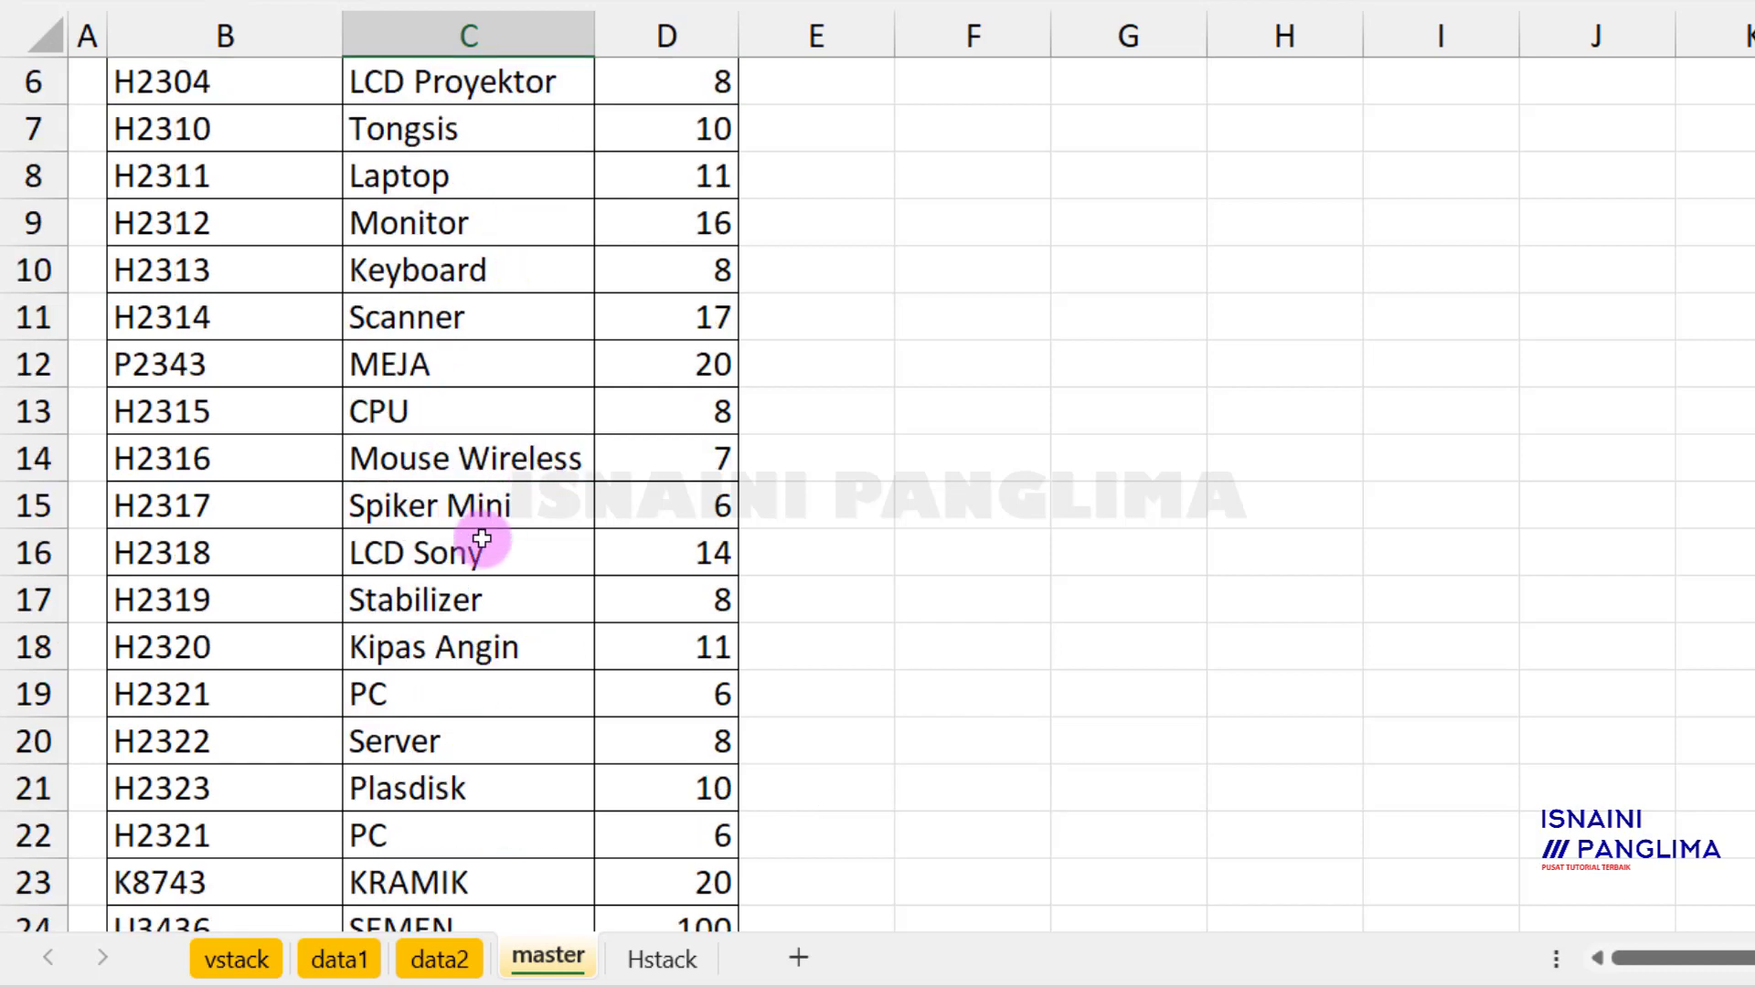
pyautogui.click(426, 599)
pyautogui.click(437, 650)
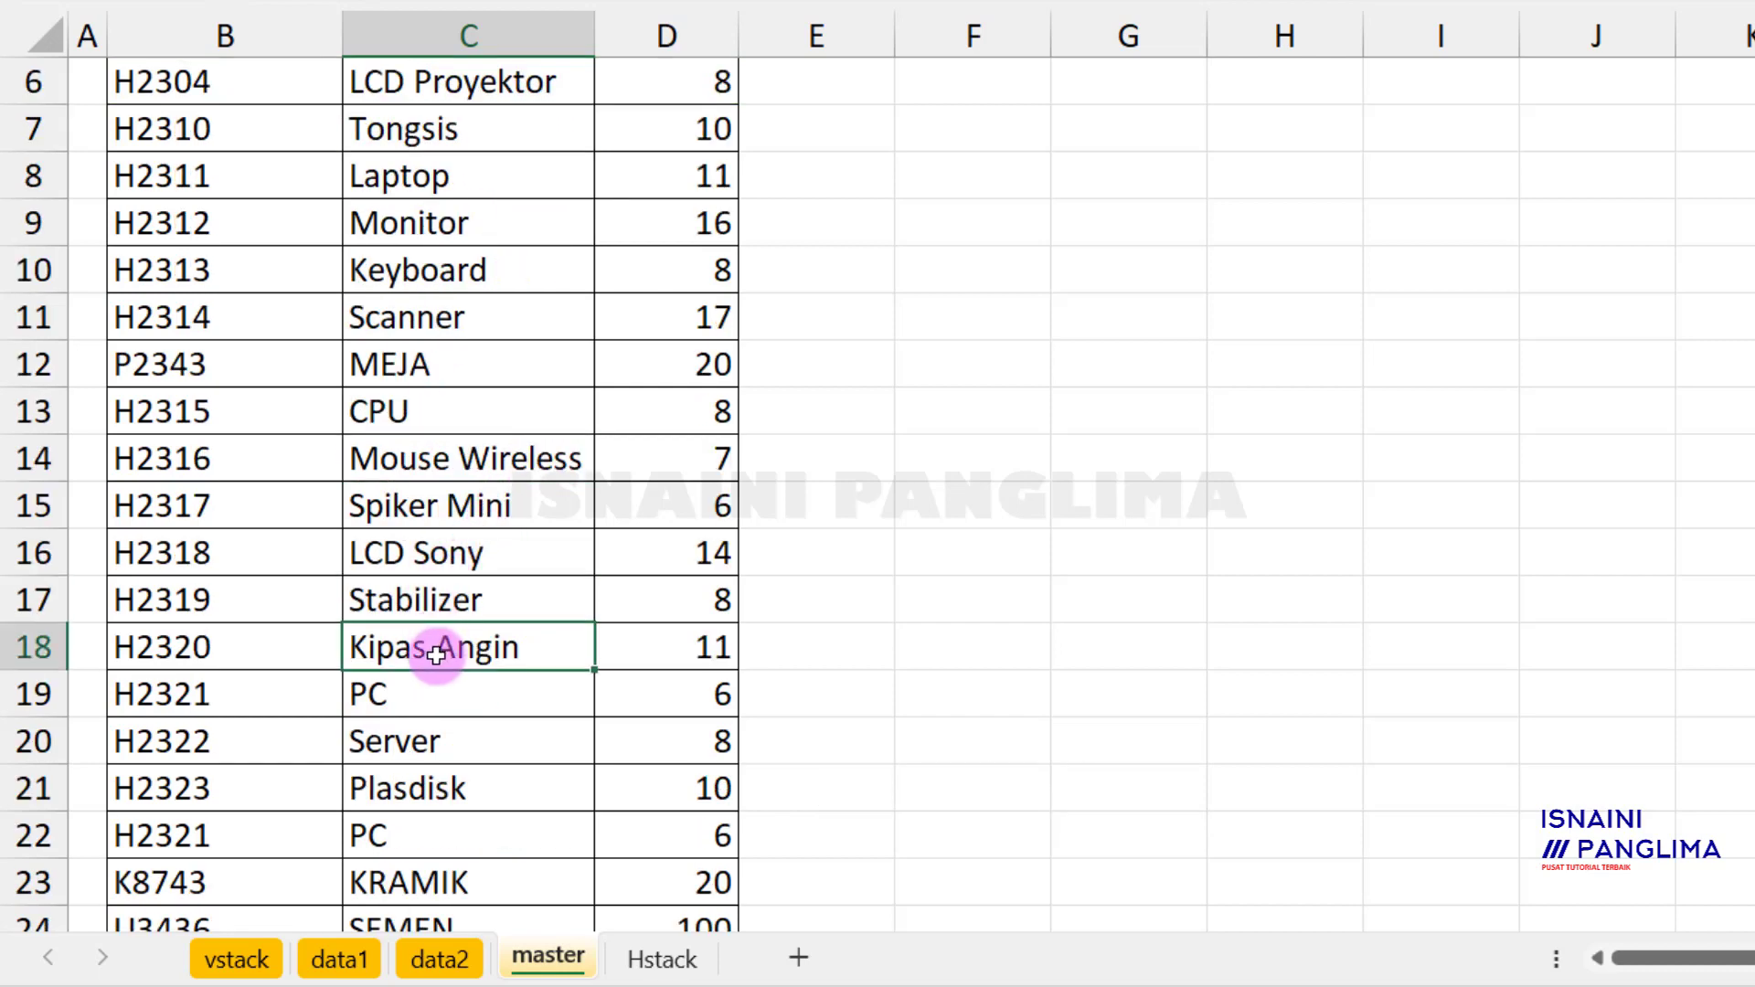
pyautogui.hotkey('ctrl', 'c')
pyautogui.scroll(-2, 437, 651)
pyautogui.click(409, 691)
pyautogui.hotkey('ctrl', 'c')
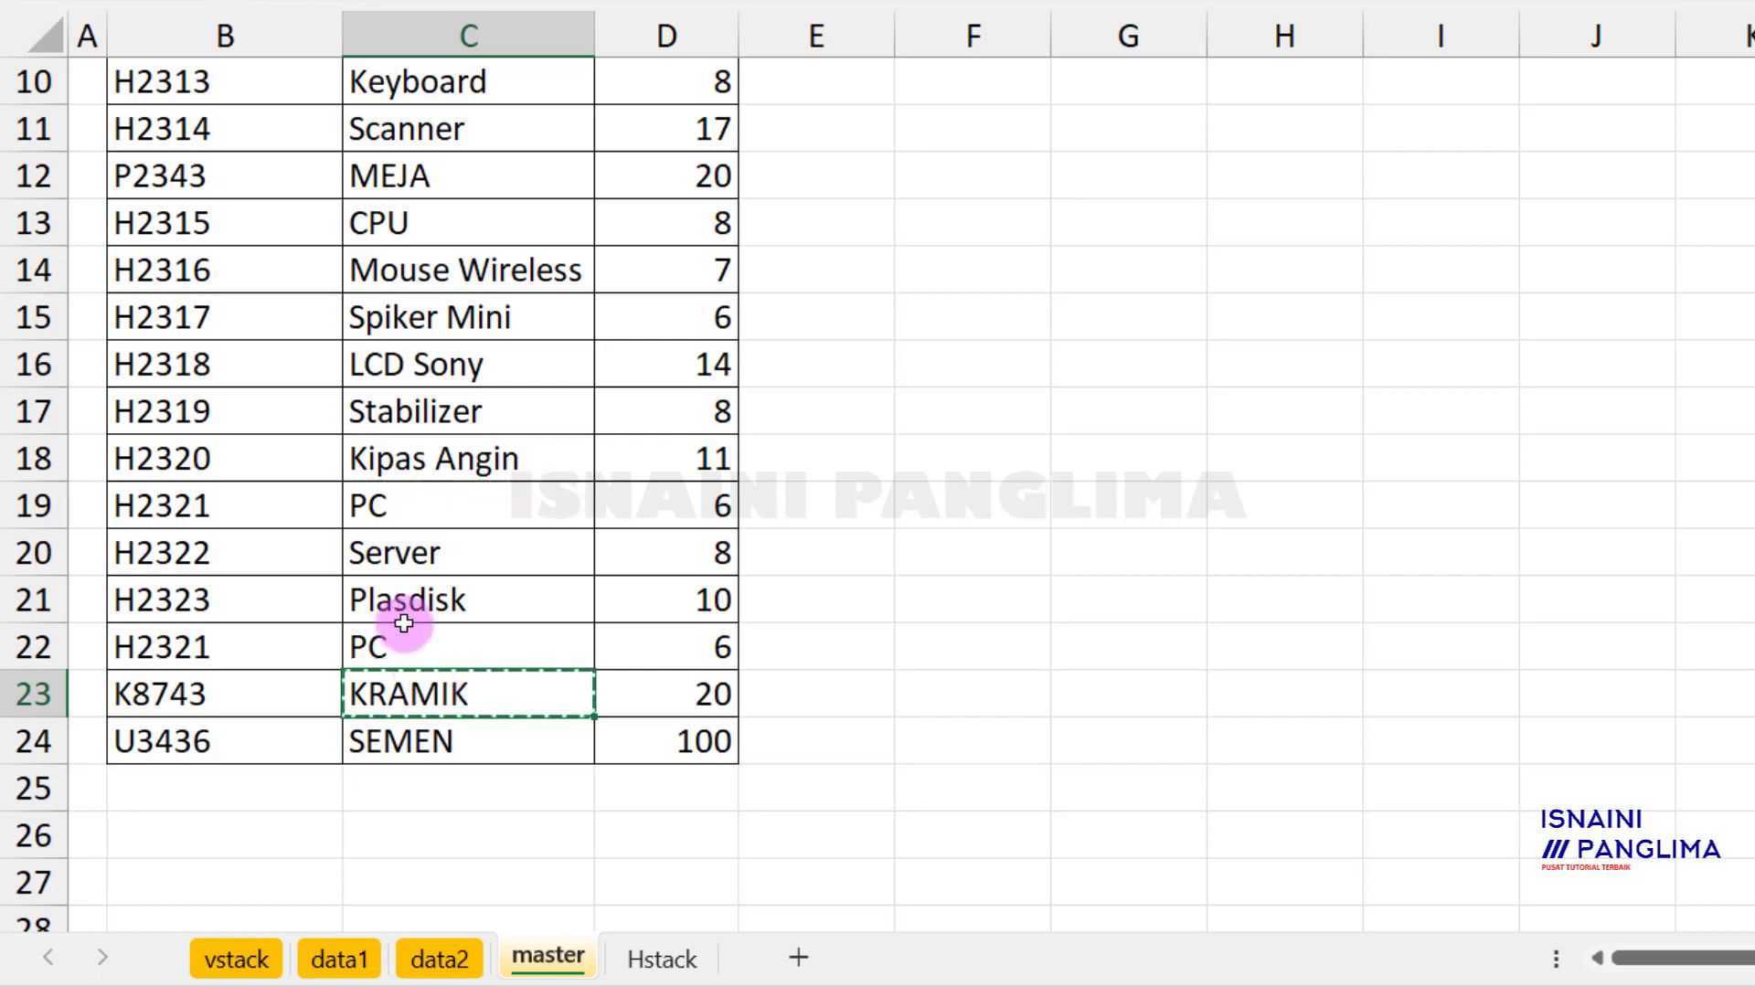
pyautogui.click(409, 601)
pyautogui.hotkey('ctrl', 'c')
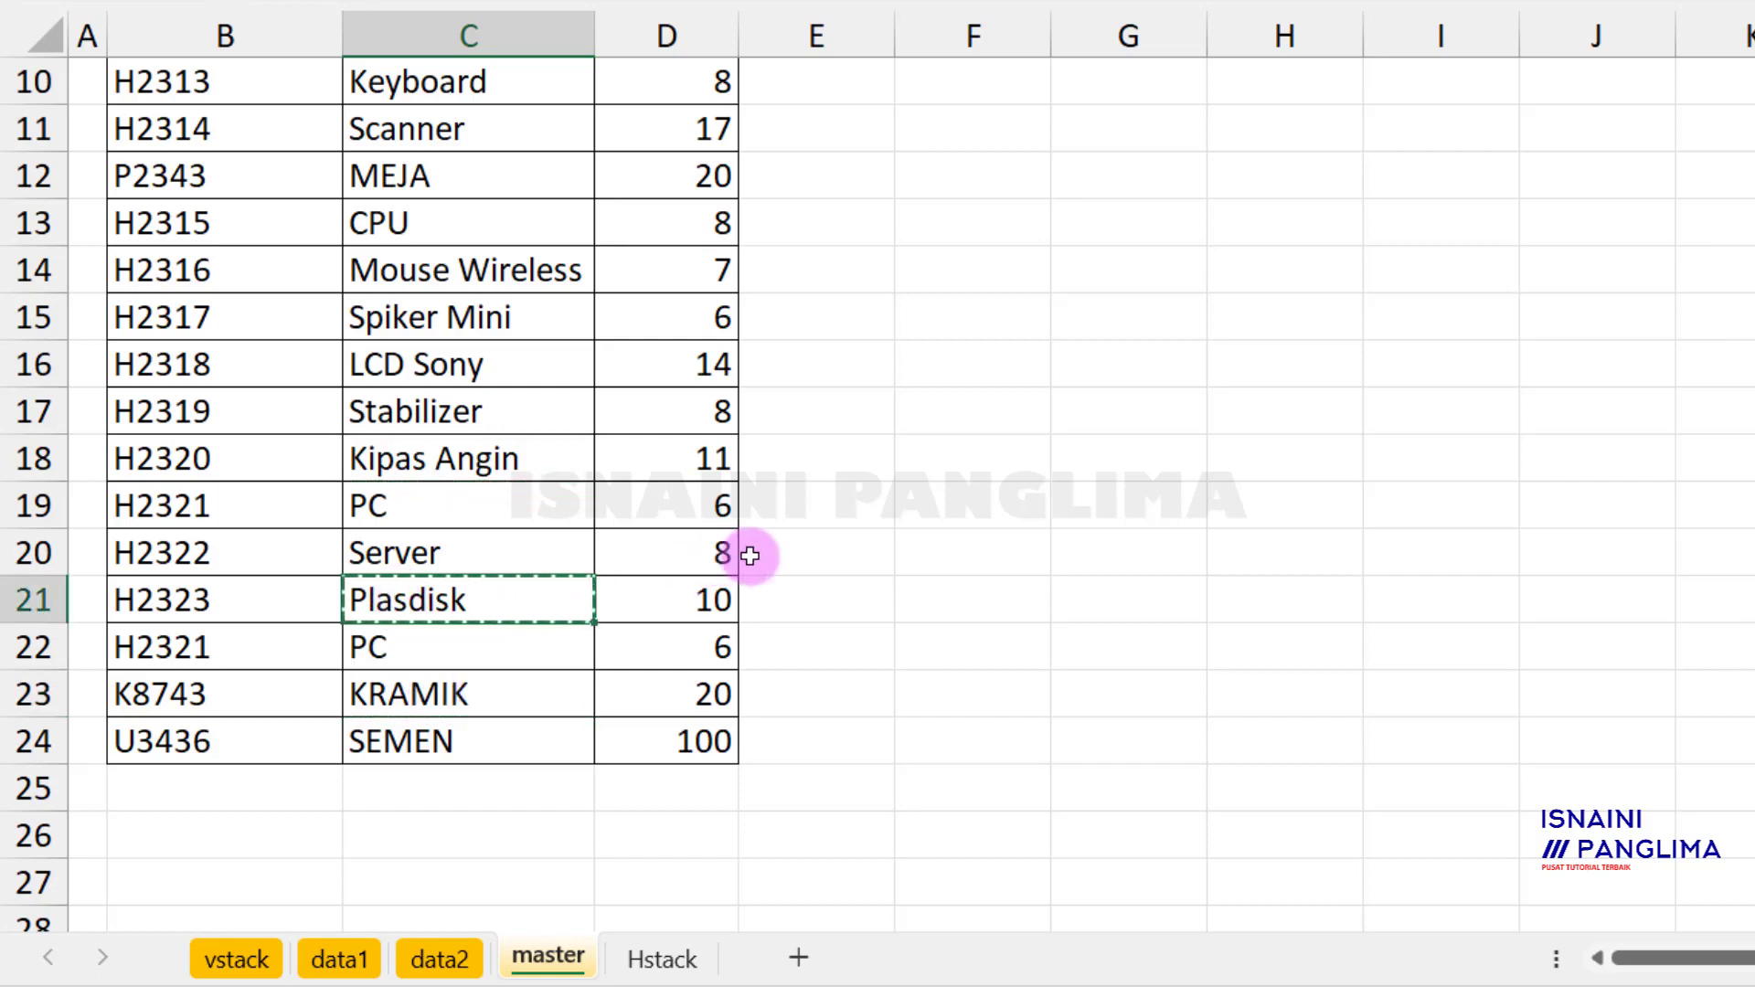
pyautogui.scroll(2, 950, 512)
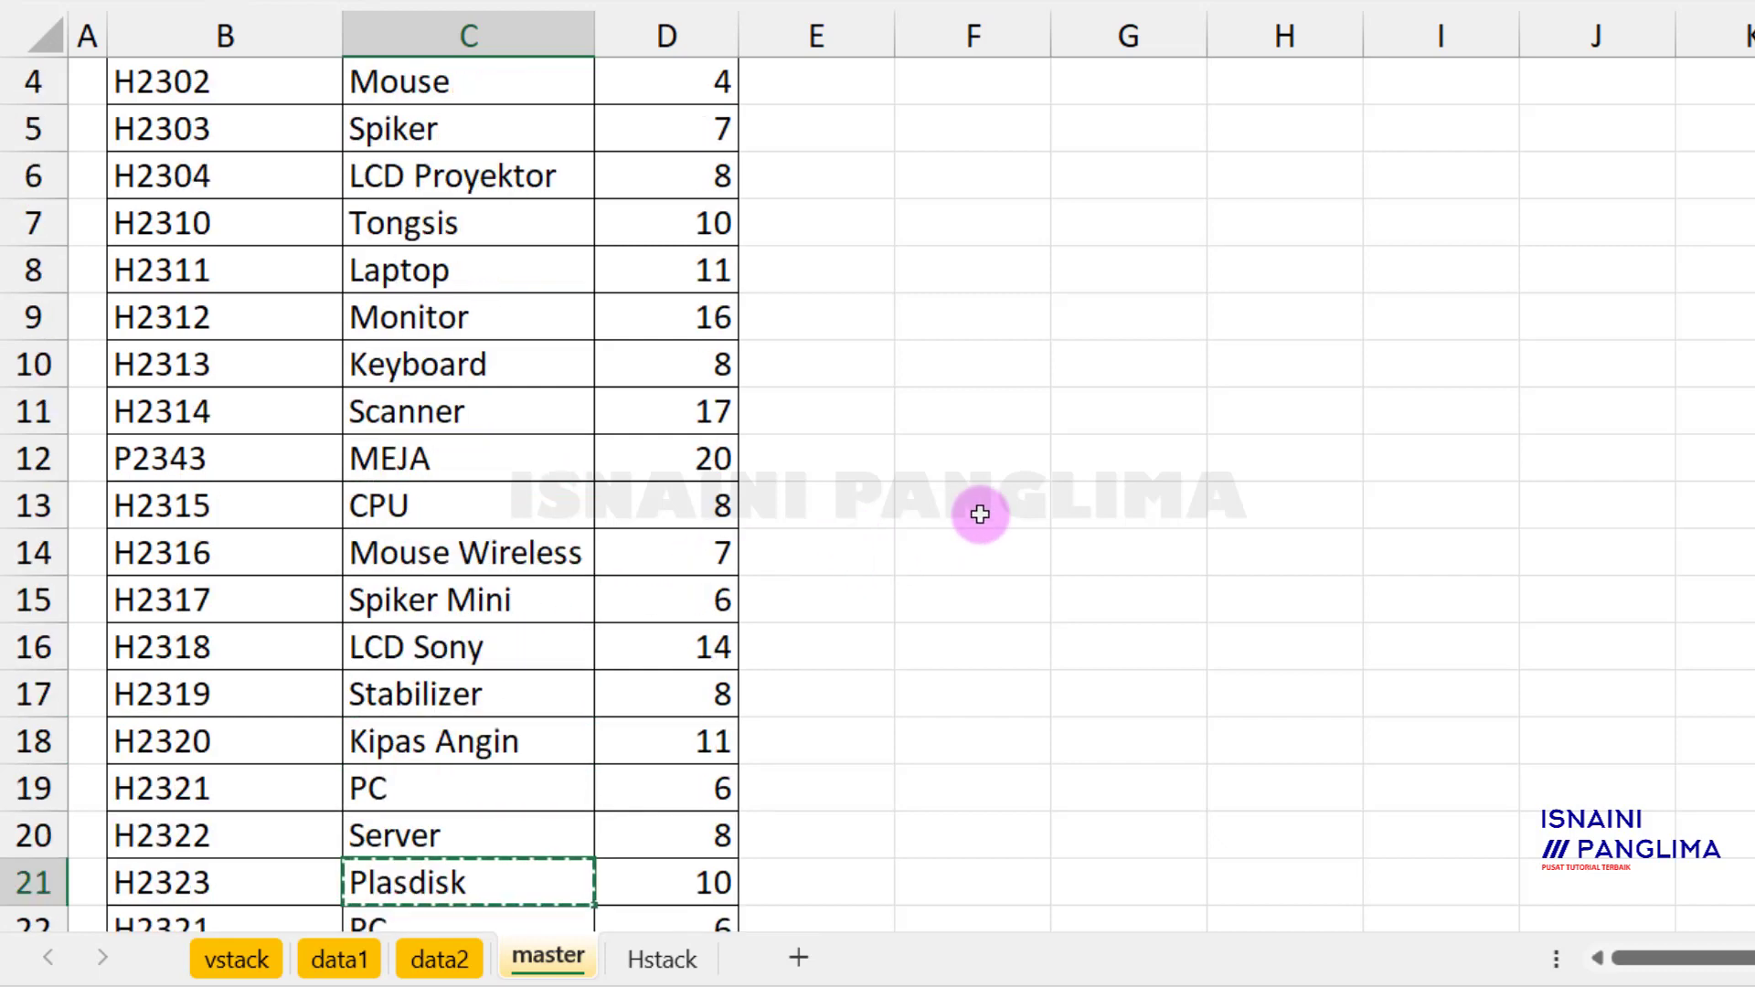
pyautogui.scroll(1, 969, 411)
pyautogui.click(948, 221)
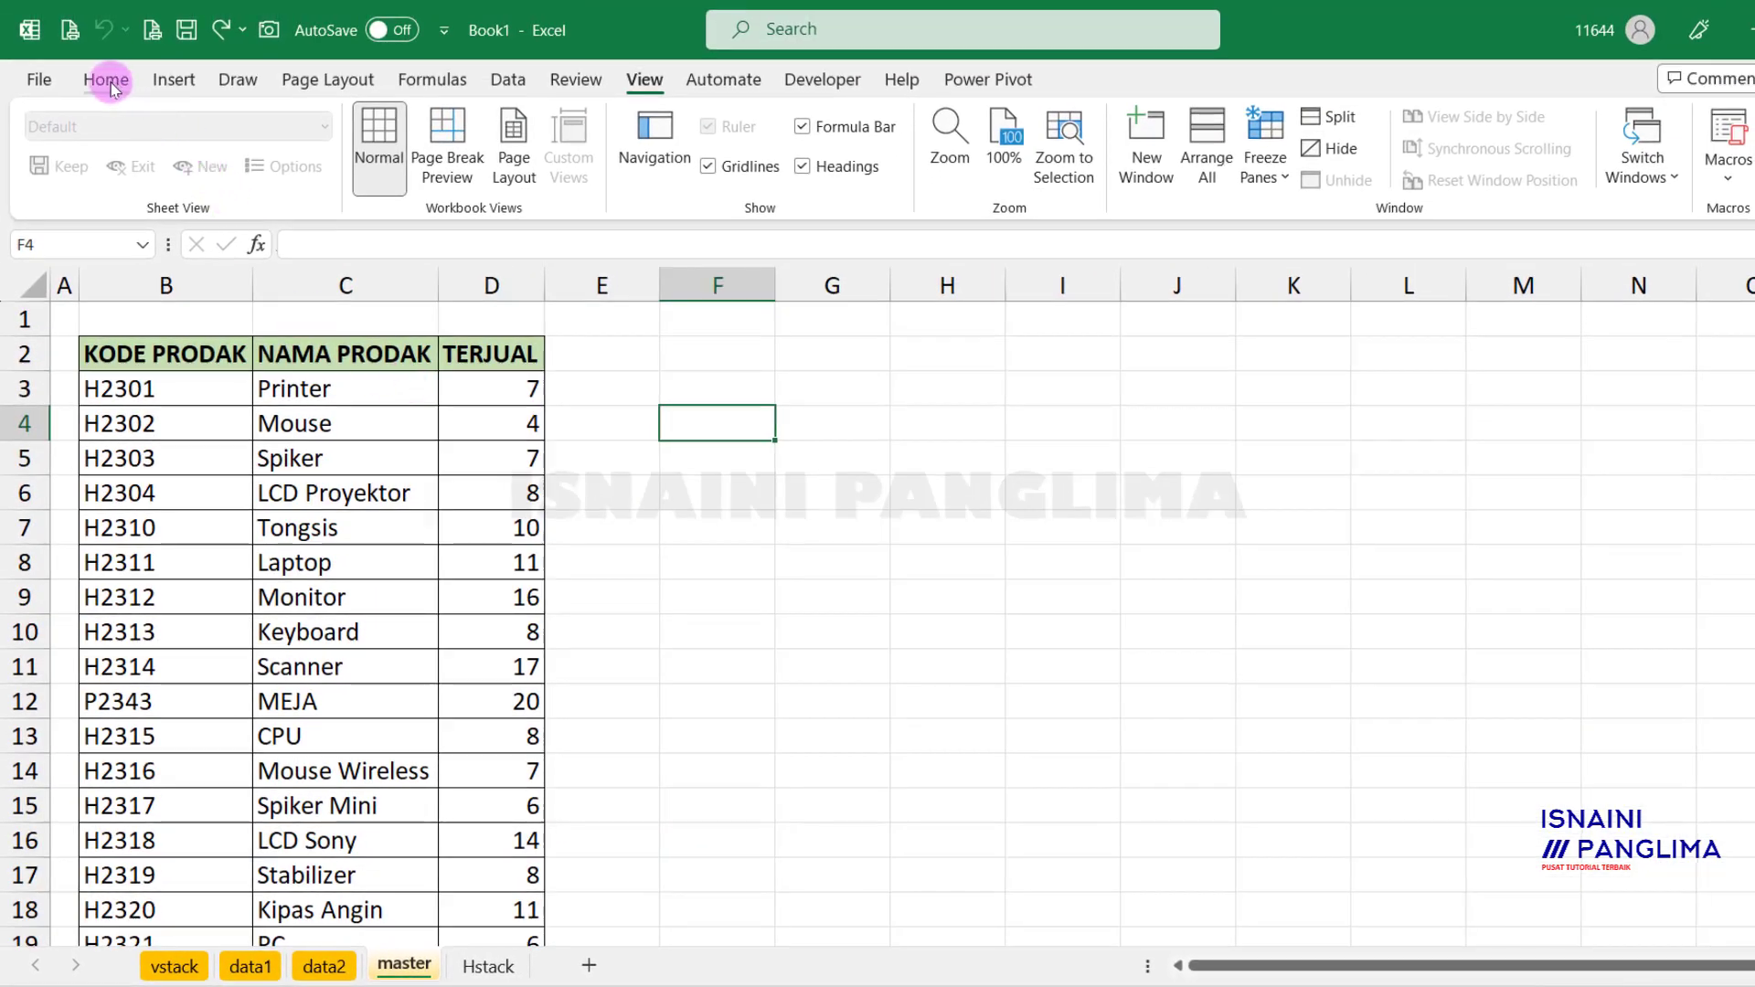
# Step: Paste All clipboard items into F4:F15 and widen column F to fit LCD Proyektor
pyautogui.click(107, 81)
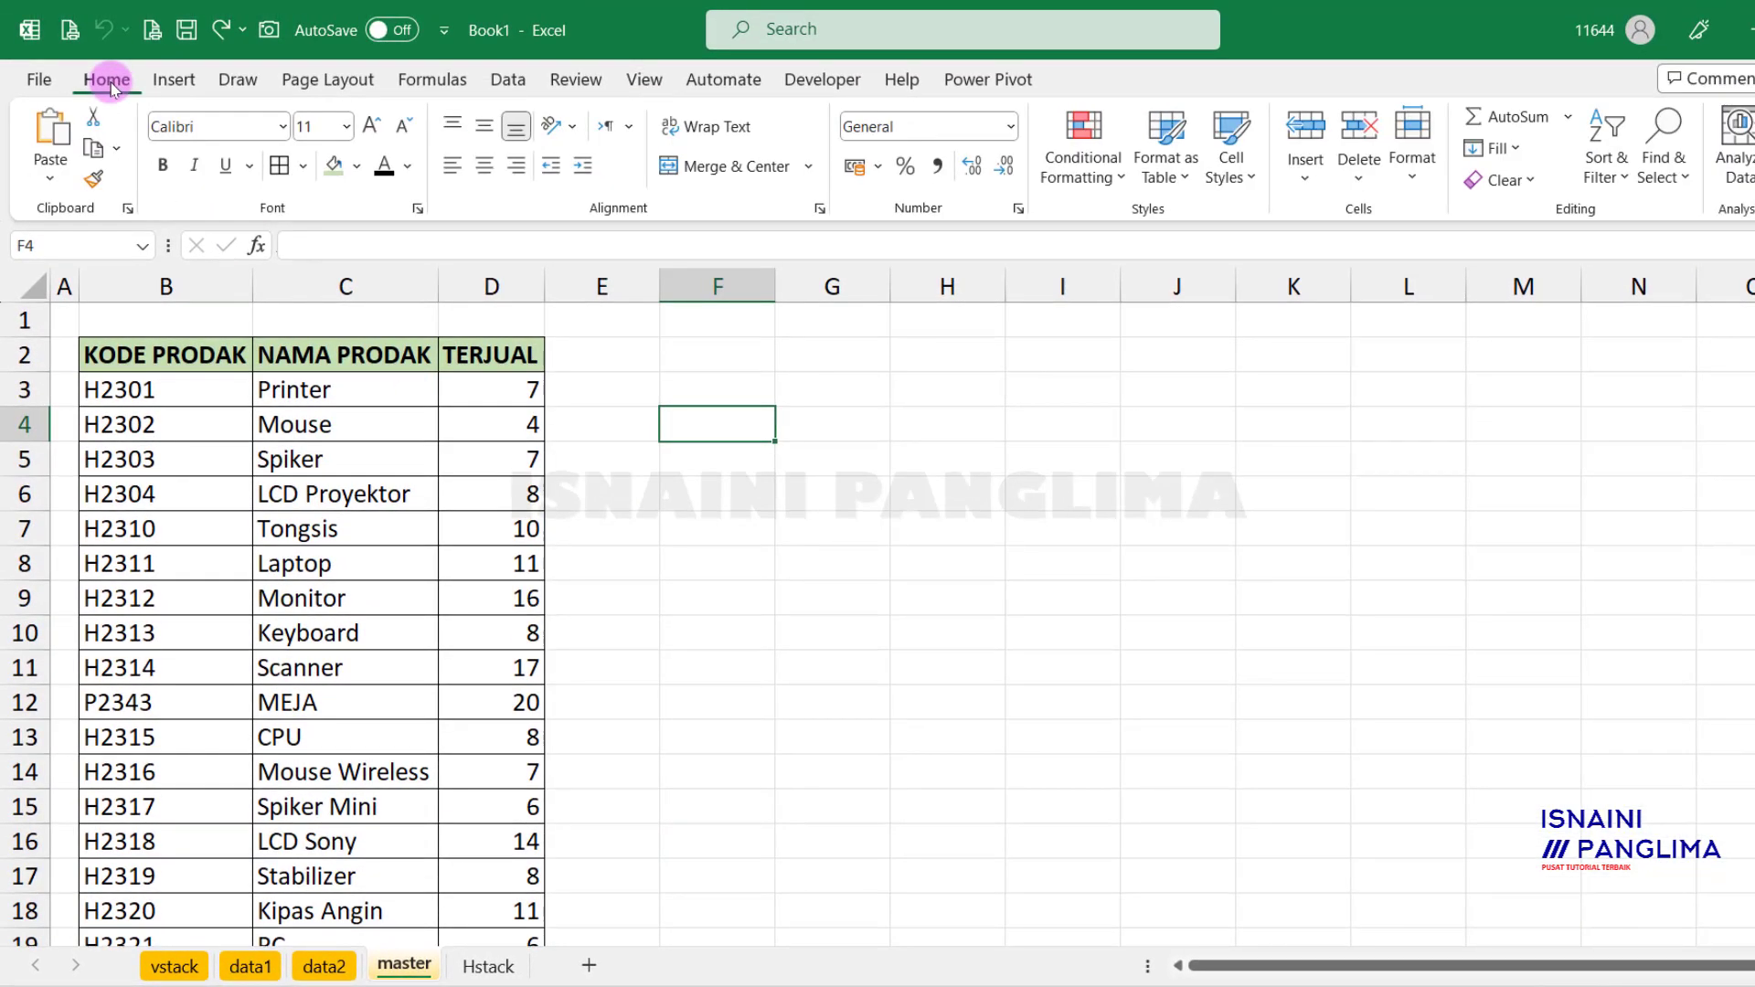
pyautogui.click(129, 210)
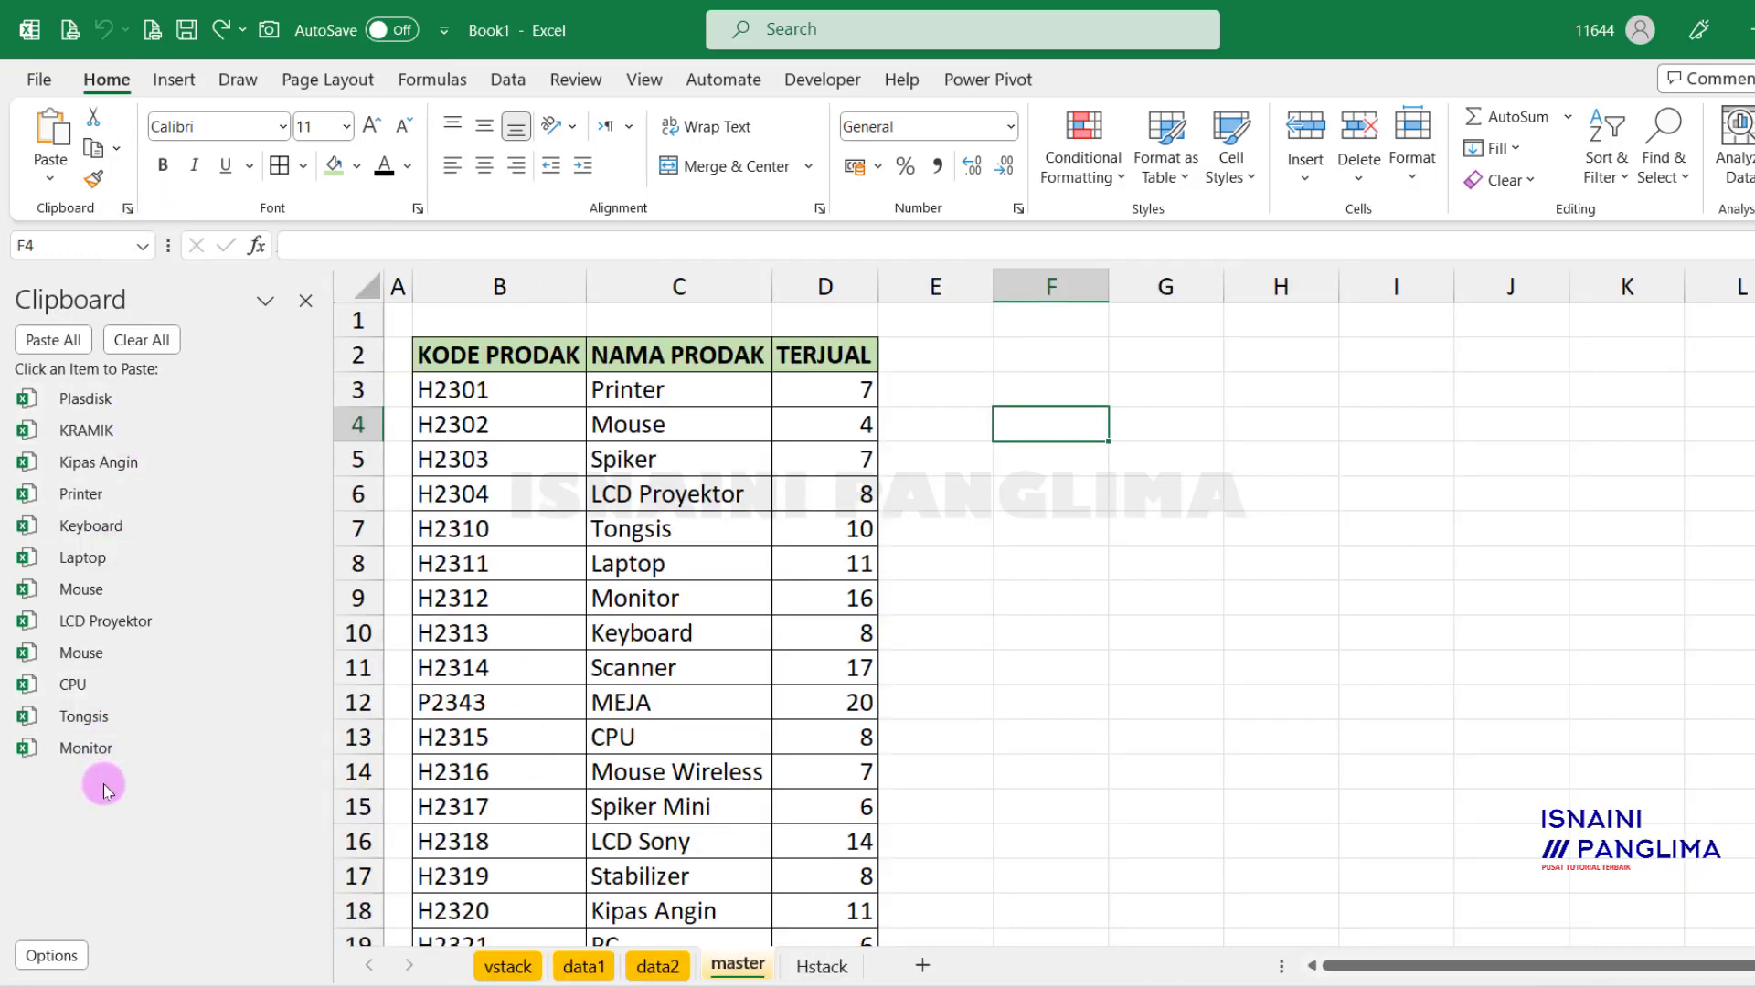
pyautogui.click(51, 339)
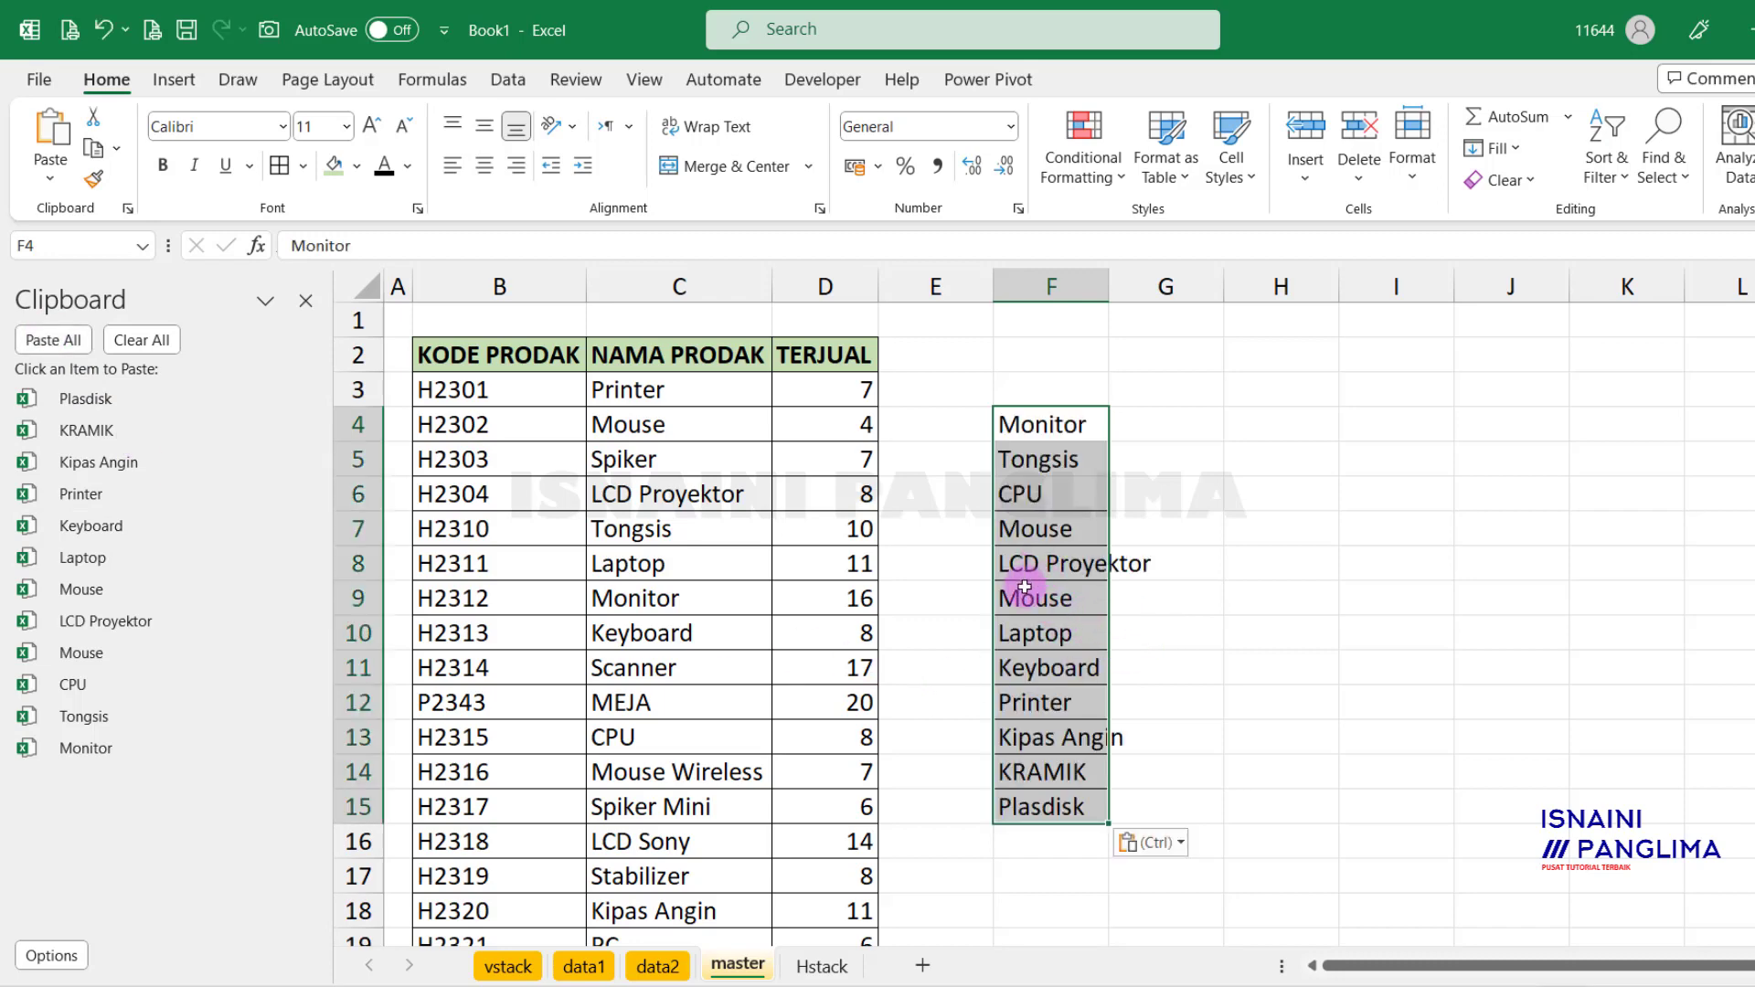
pyautogui.click(1053, 562)
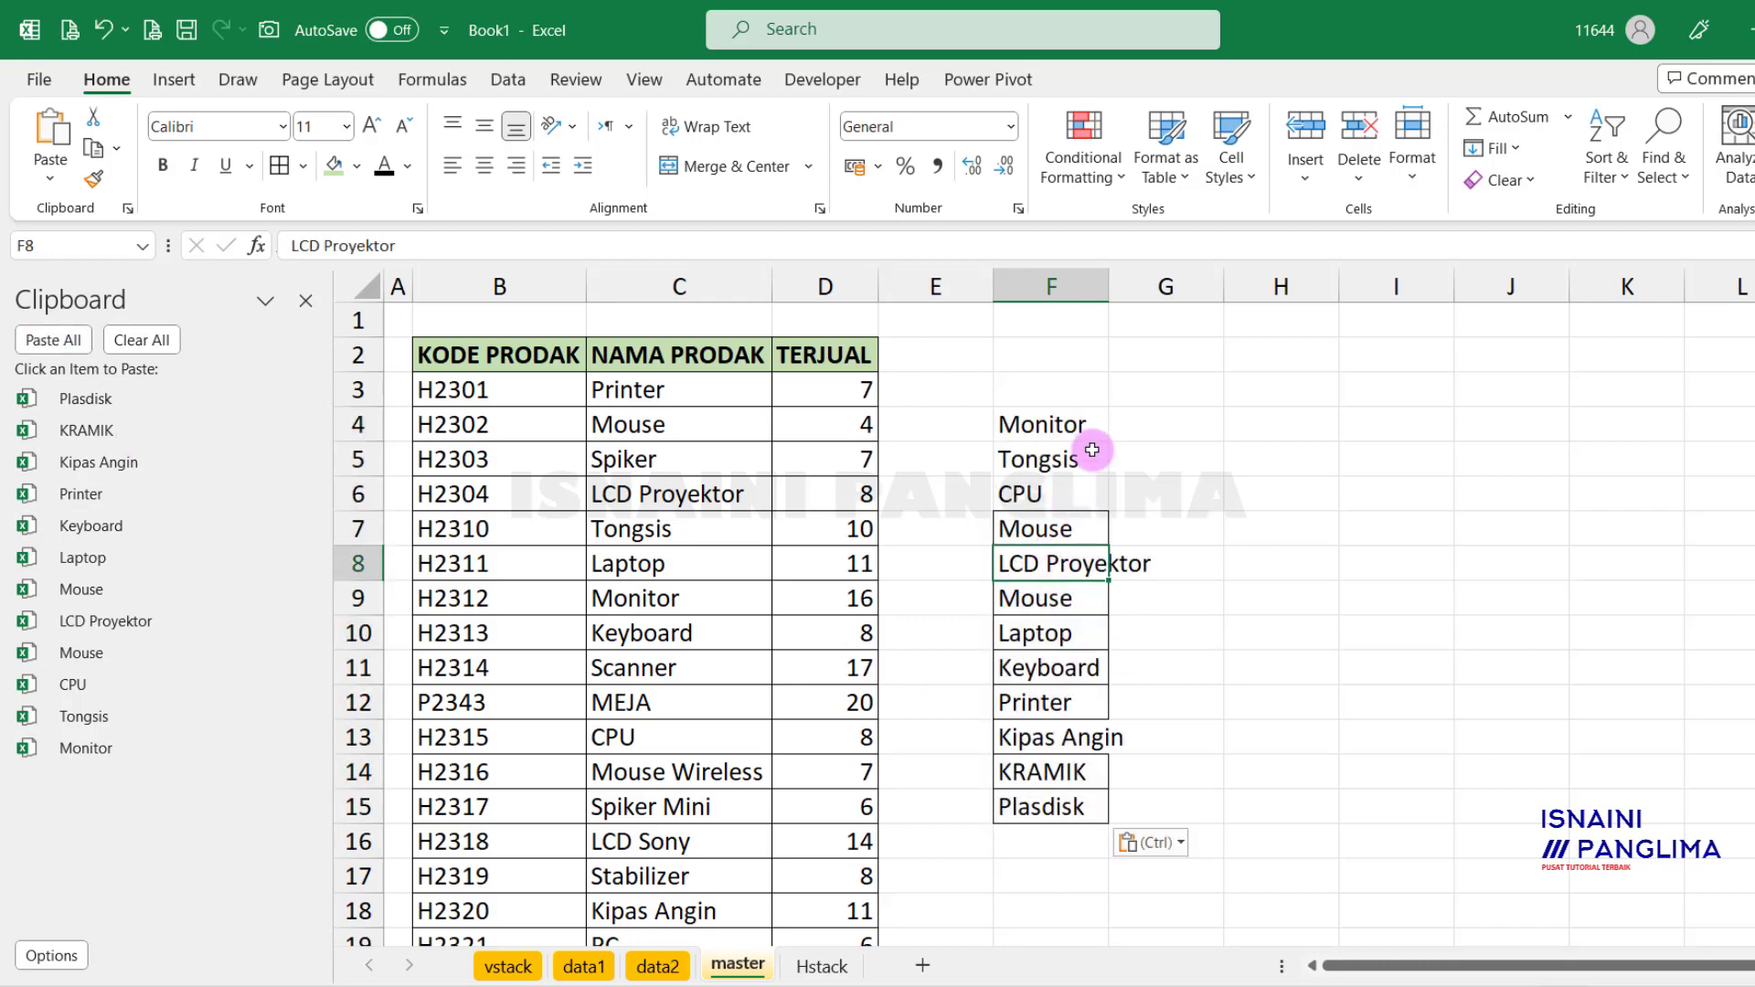
pyautogui.moveTo(1108, 286); pyautogui.dragTo(1149, 286)
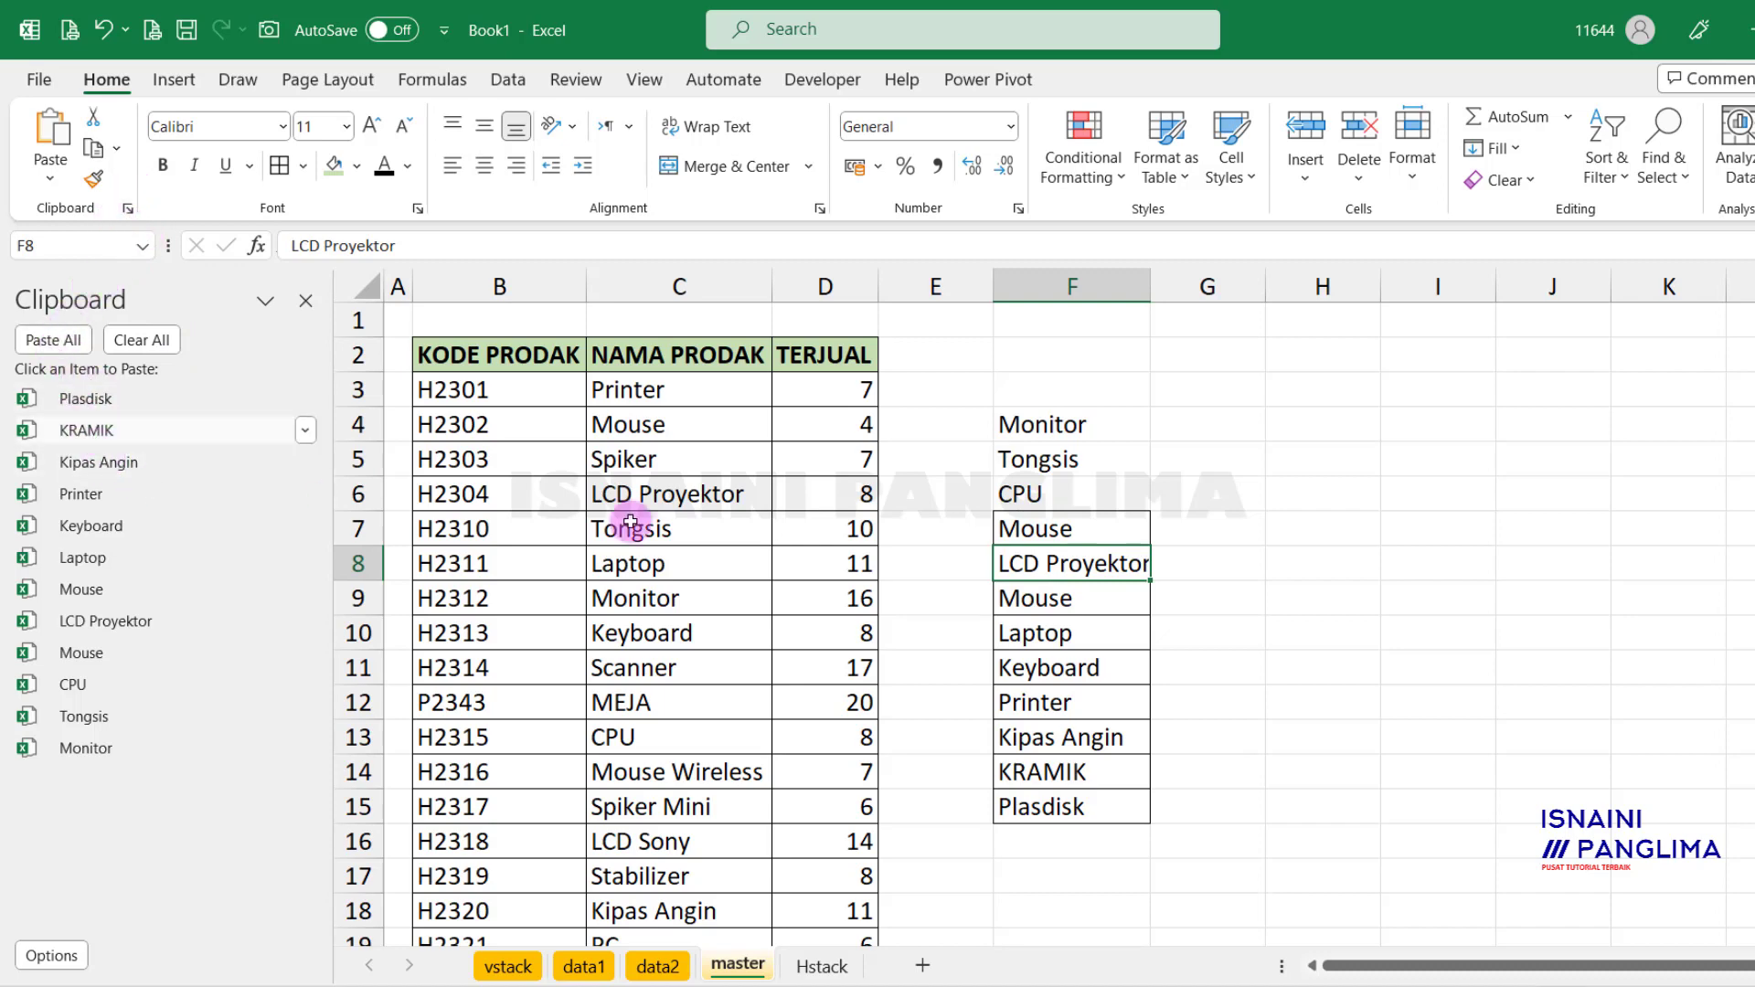
# Step: Paste Plasdisk, Laptop, Mouse and KRAMIK from the Clipboard pane into H4–H7, then close the pane
pyautogui.click(1281, 420)
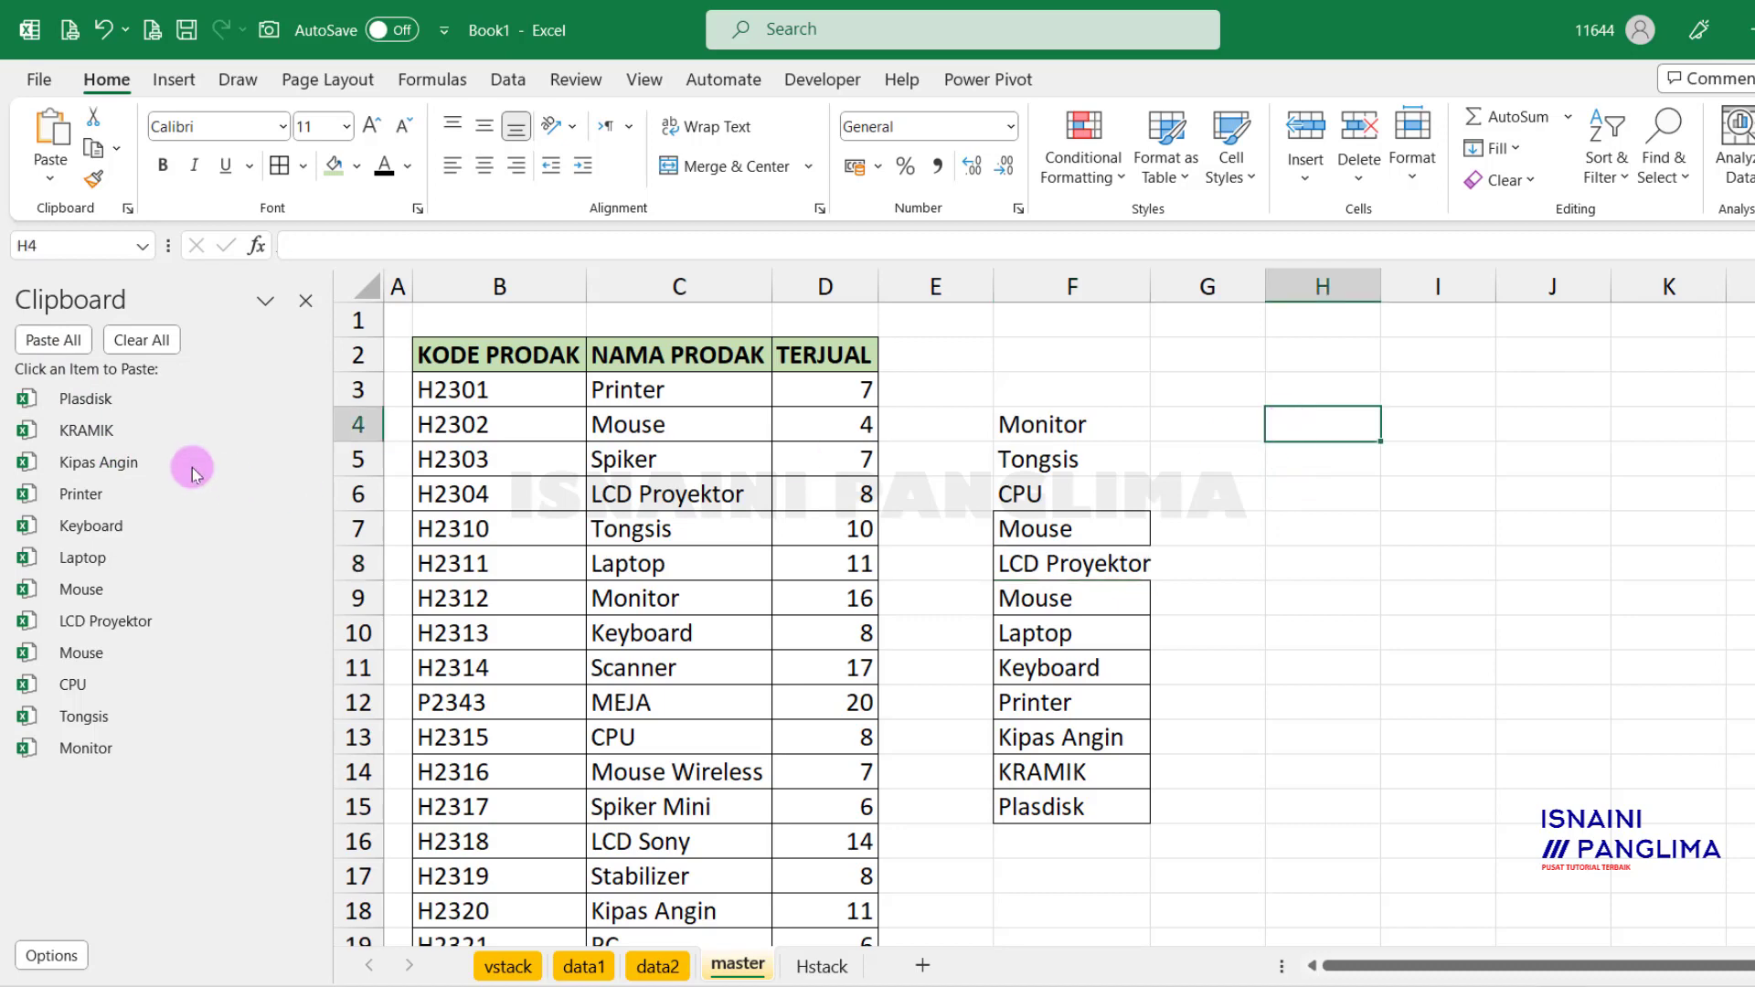
pyautogui.click(89, 402)
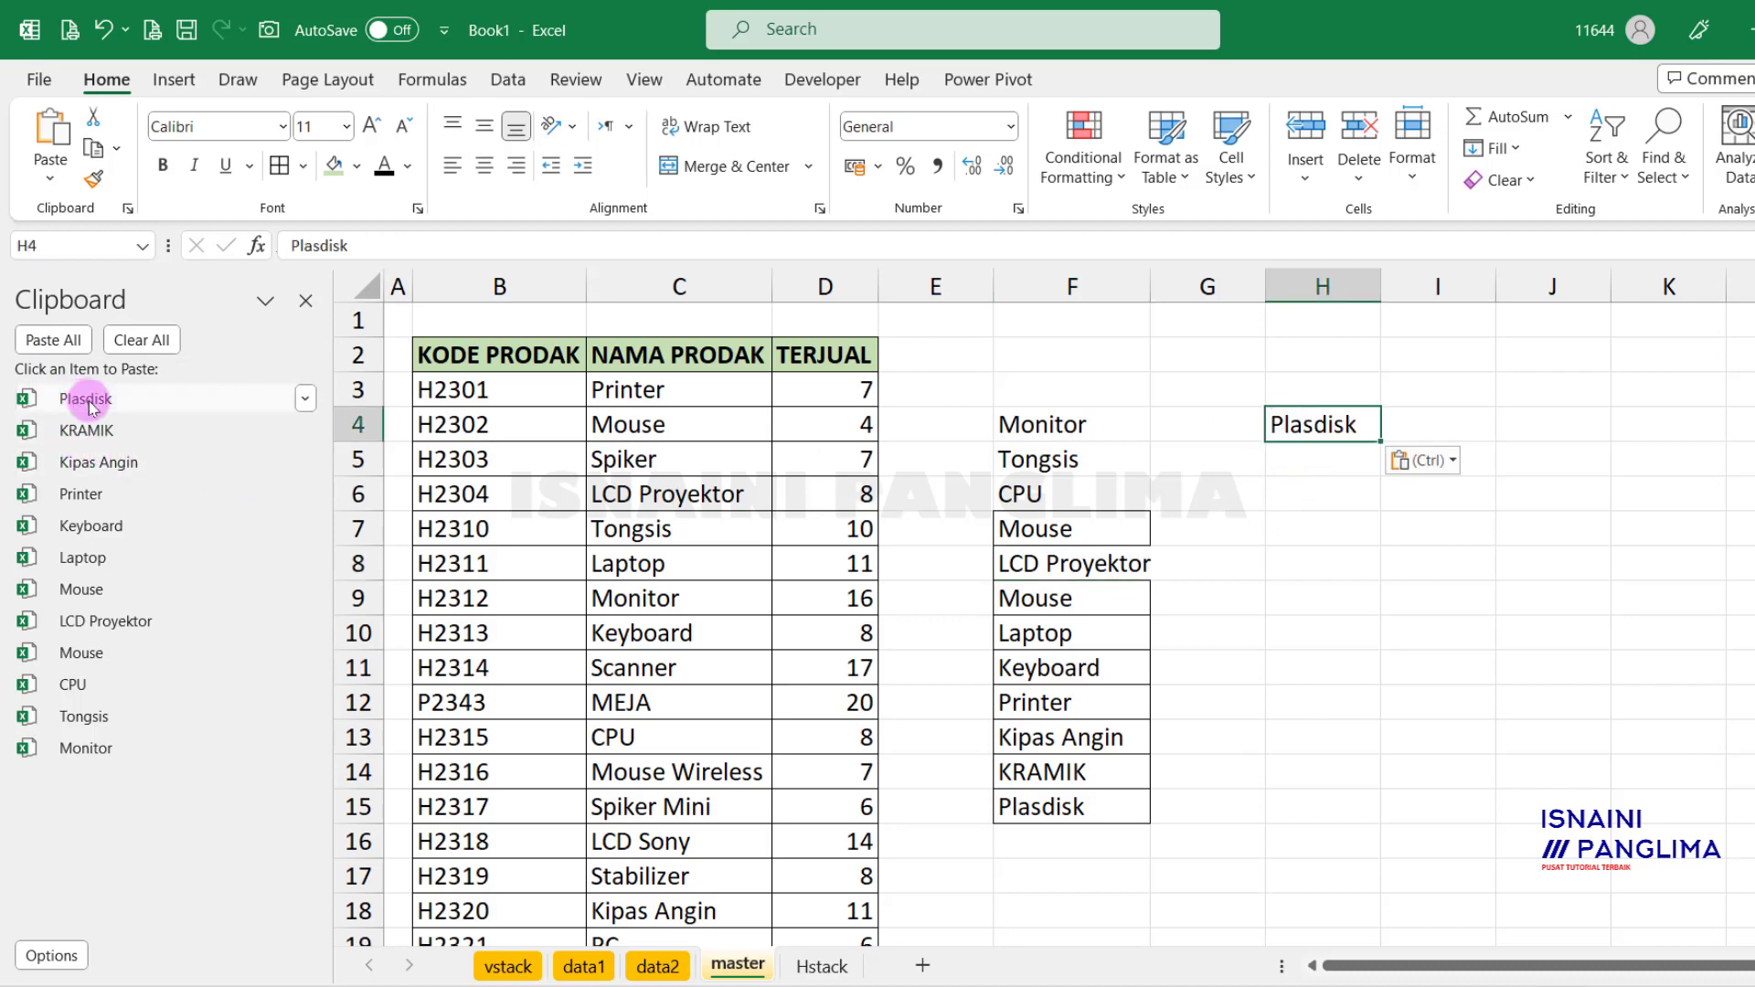
pyautogui.click(1305, 461)
pyautogui.click(82, 558)
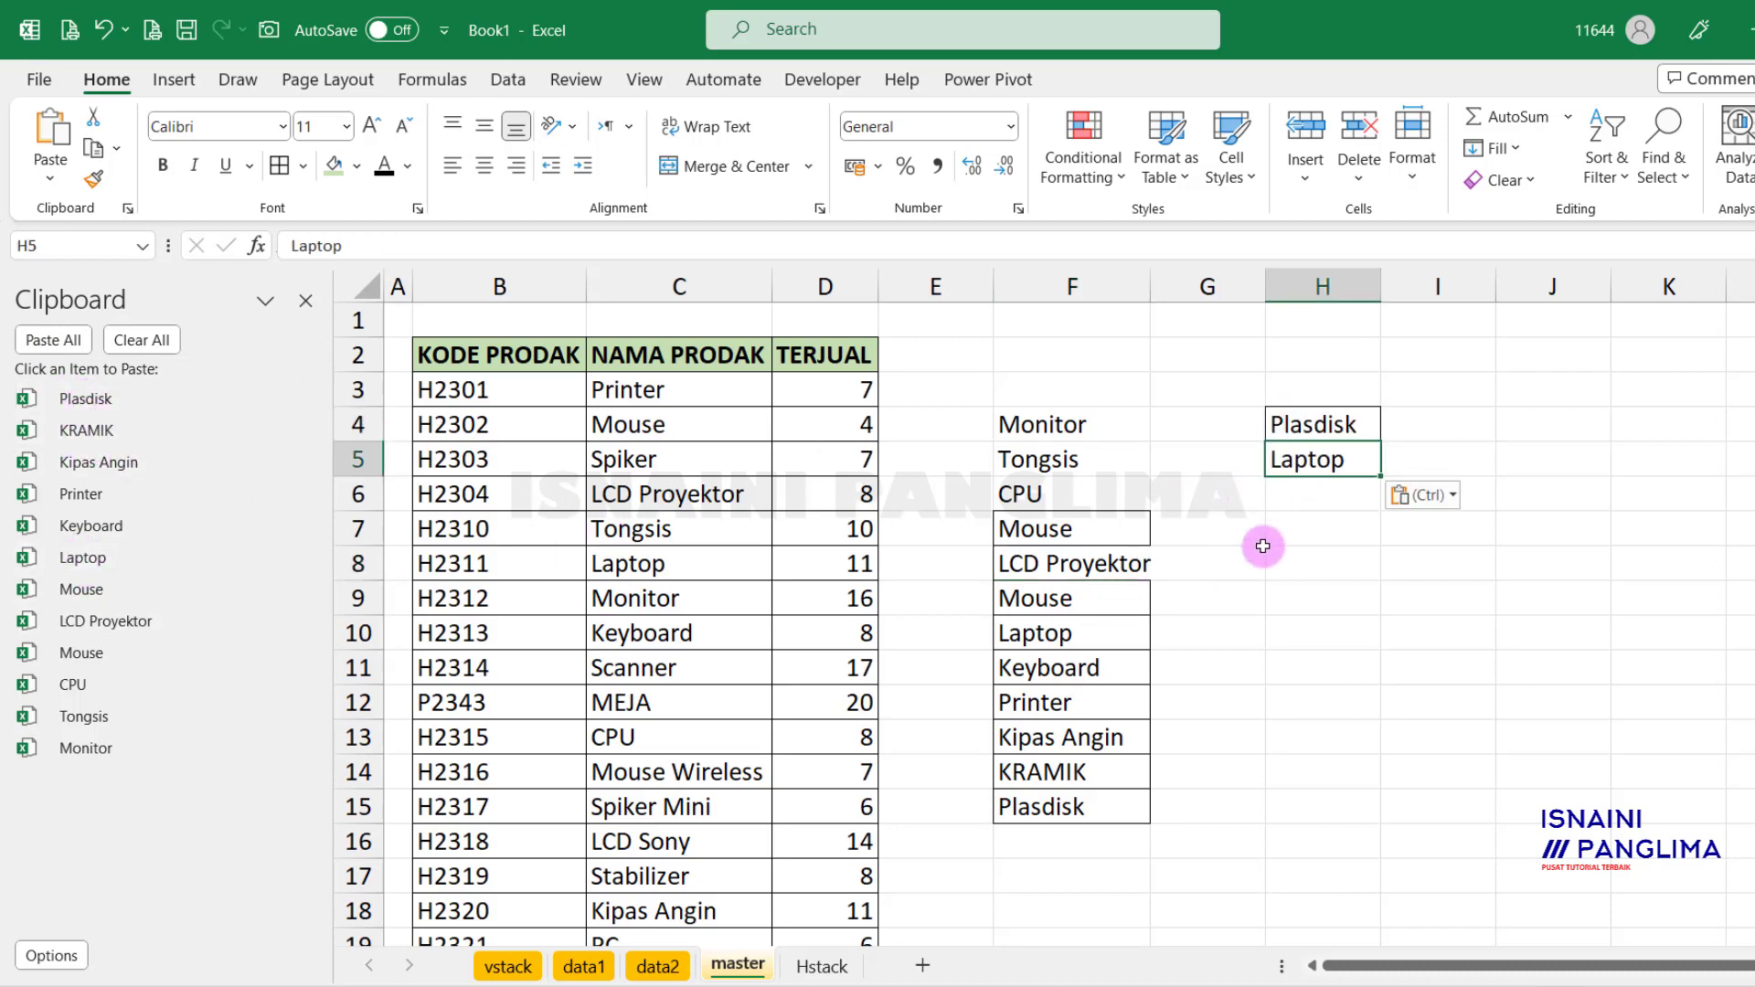
pyautogui.click(1291, 500)
pyautogui.click(82, 652)
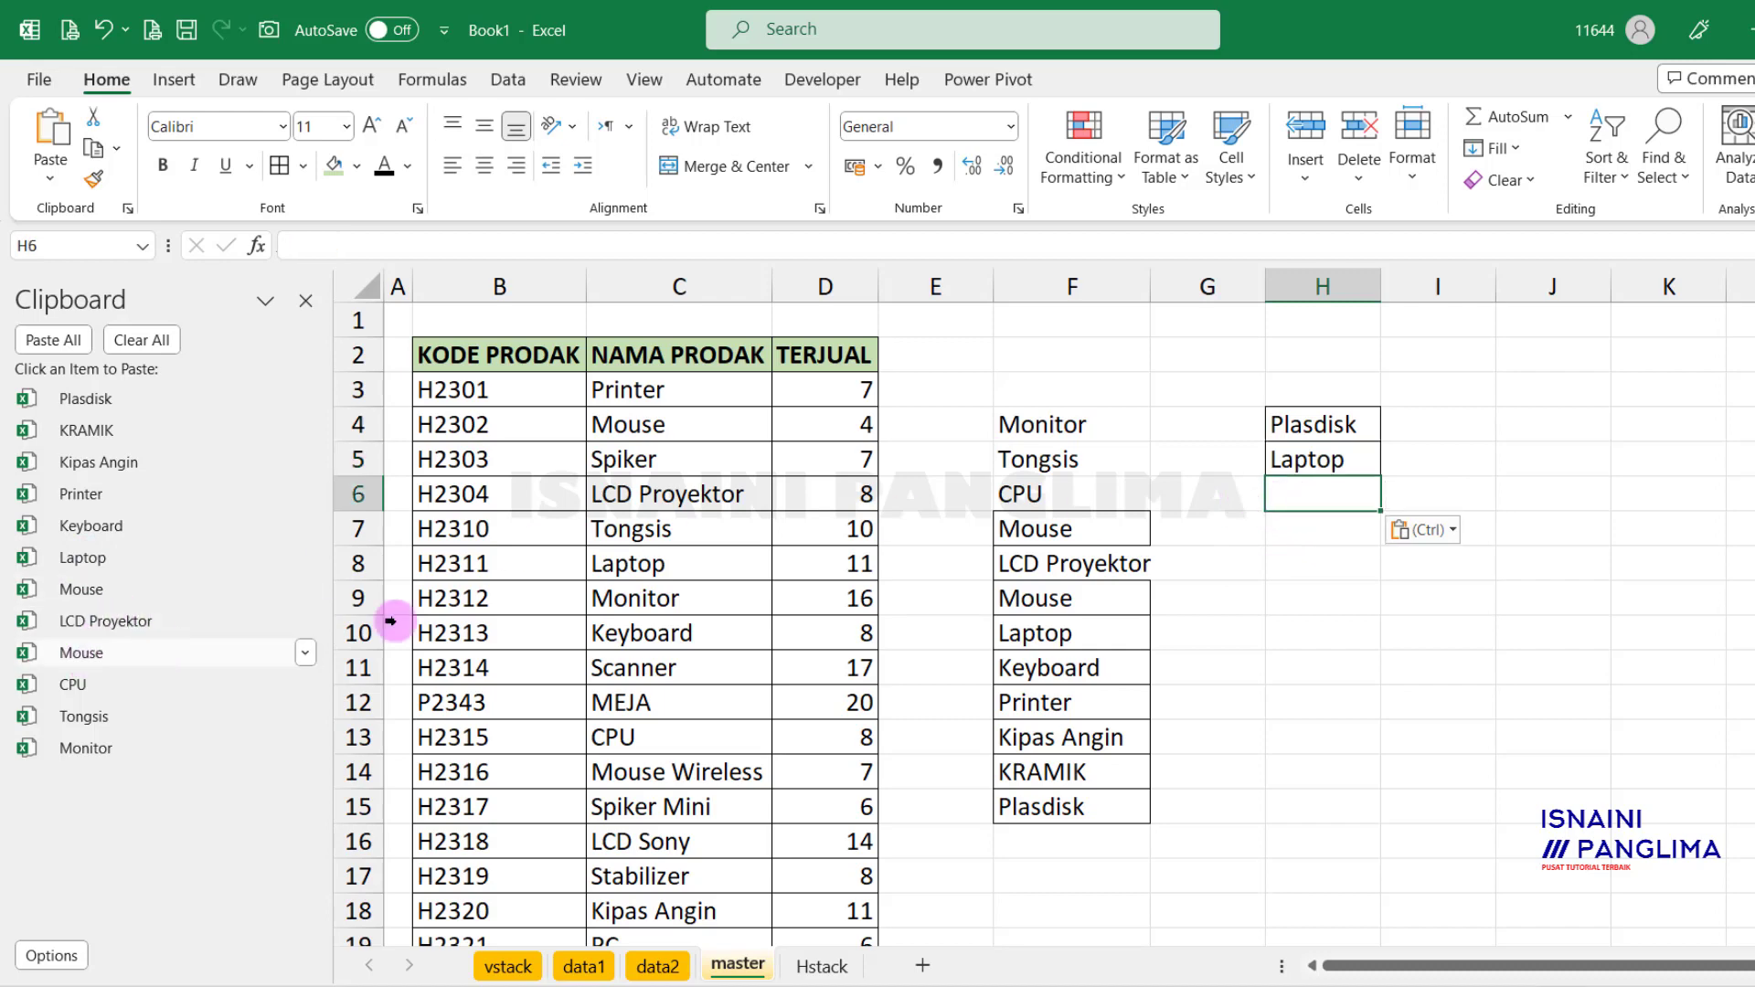
pyautogui.click(1292, 530)
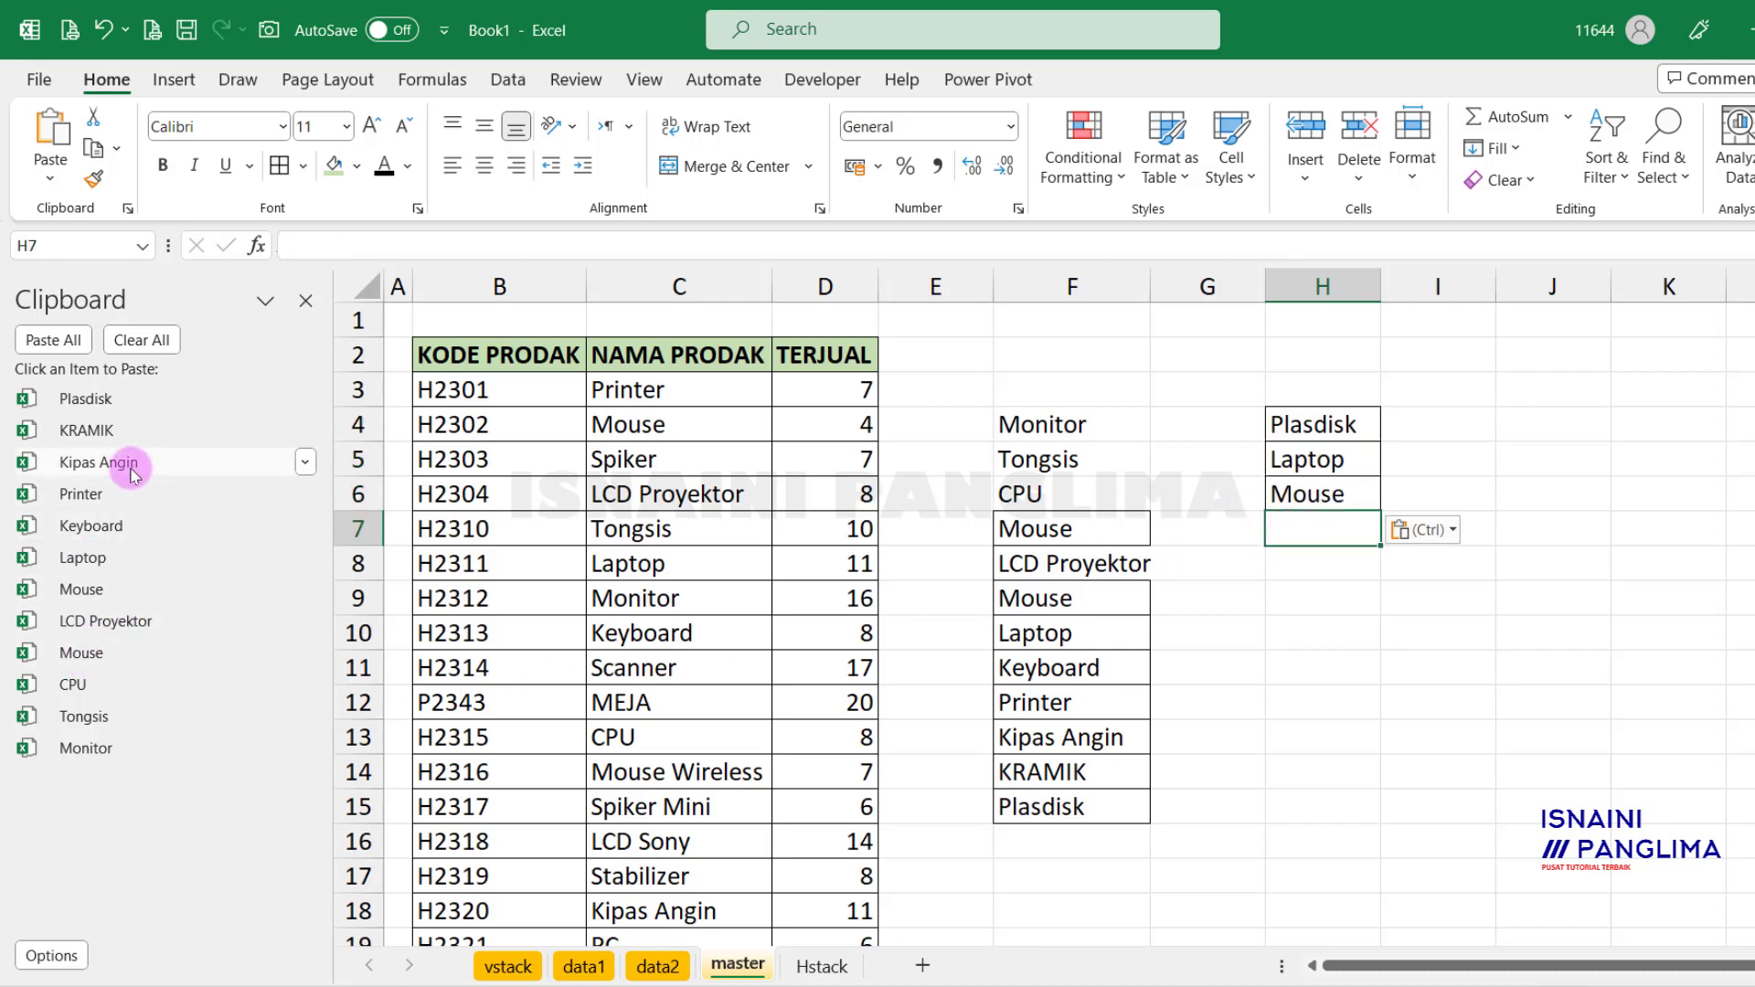
pyautogui.click(117, 431)
pyautogui.click(1339, 628)
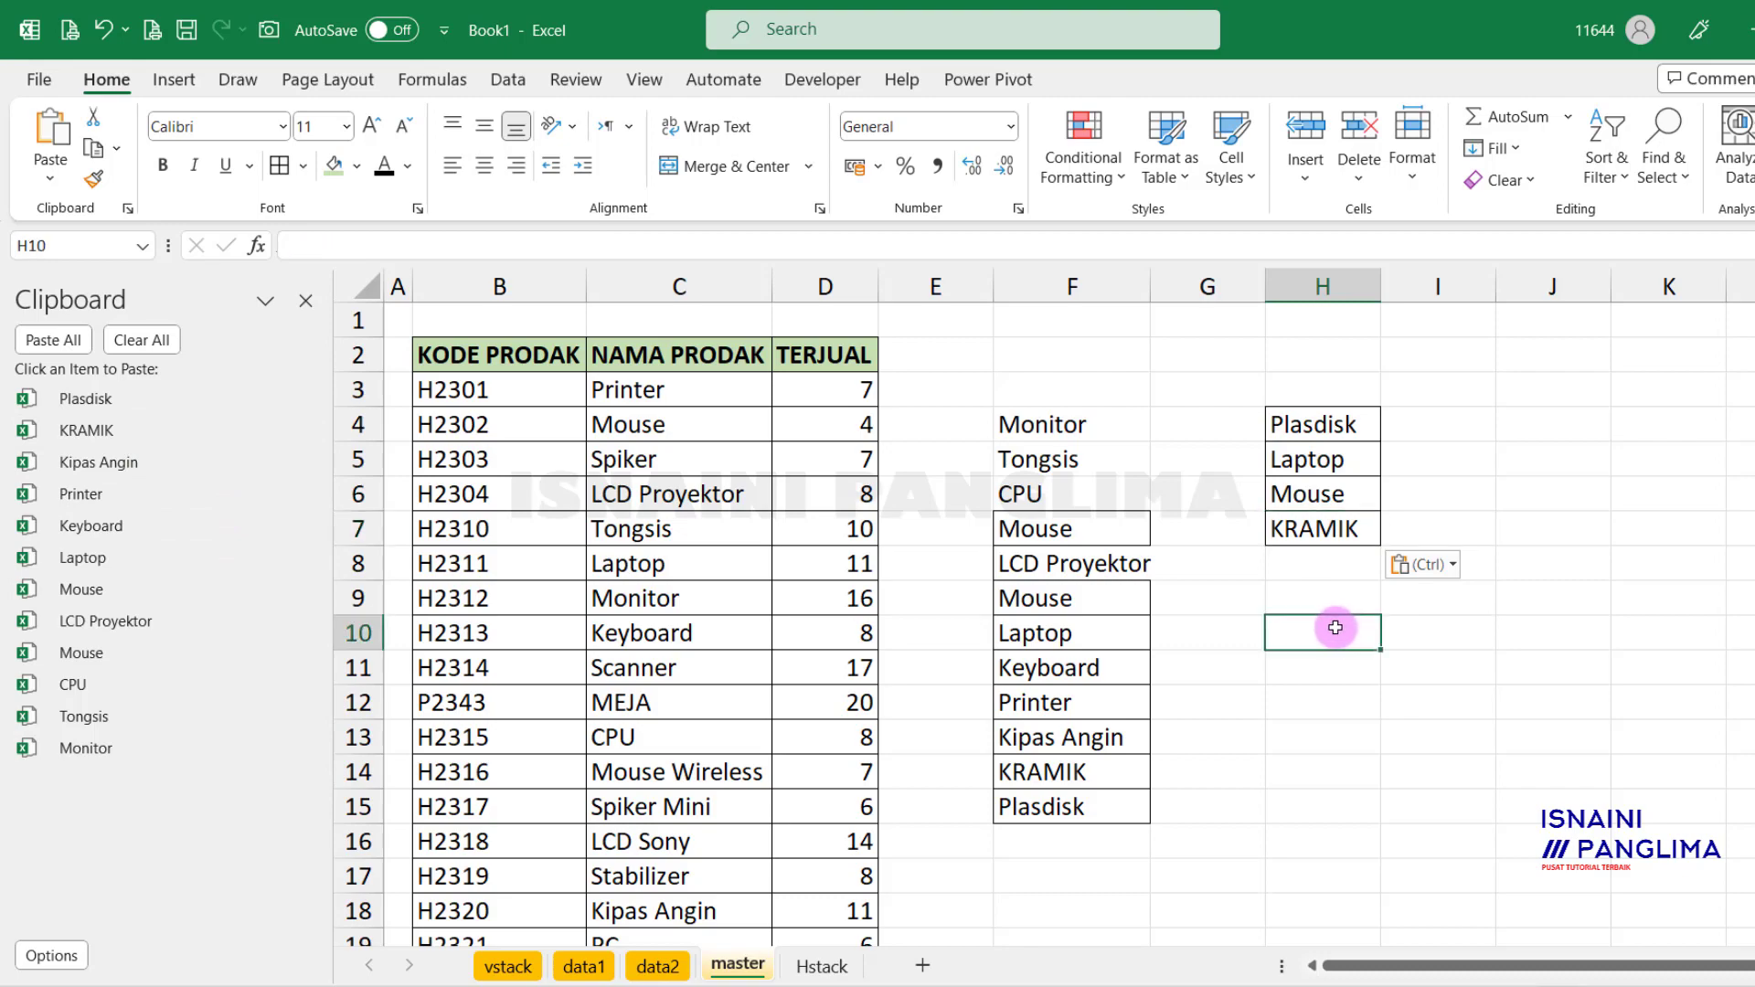
pyautogui.click(305, 301)
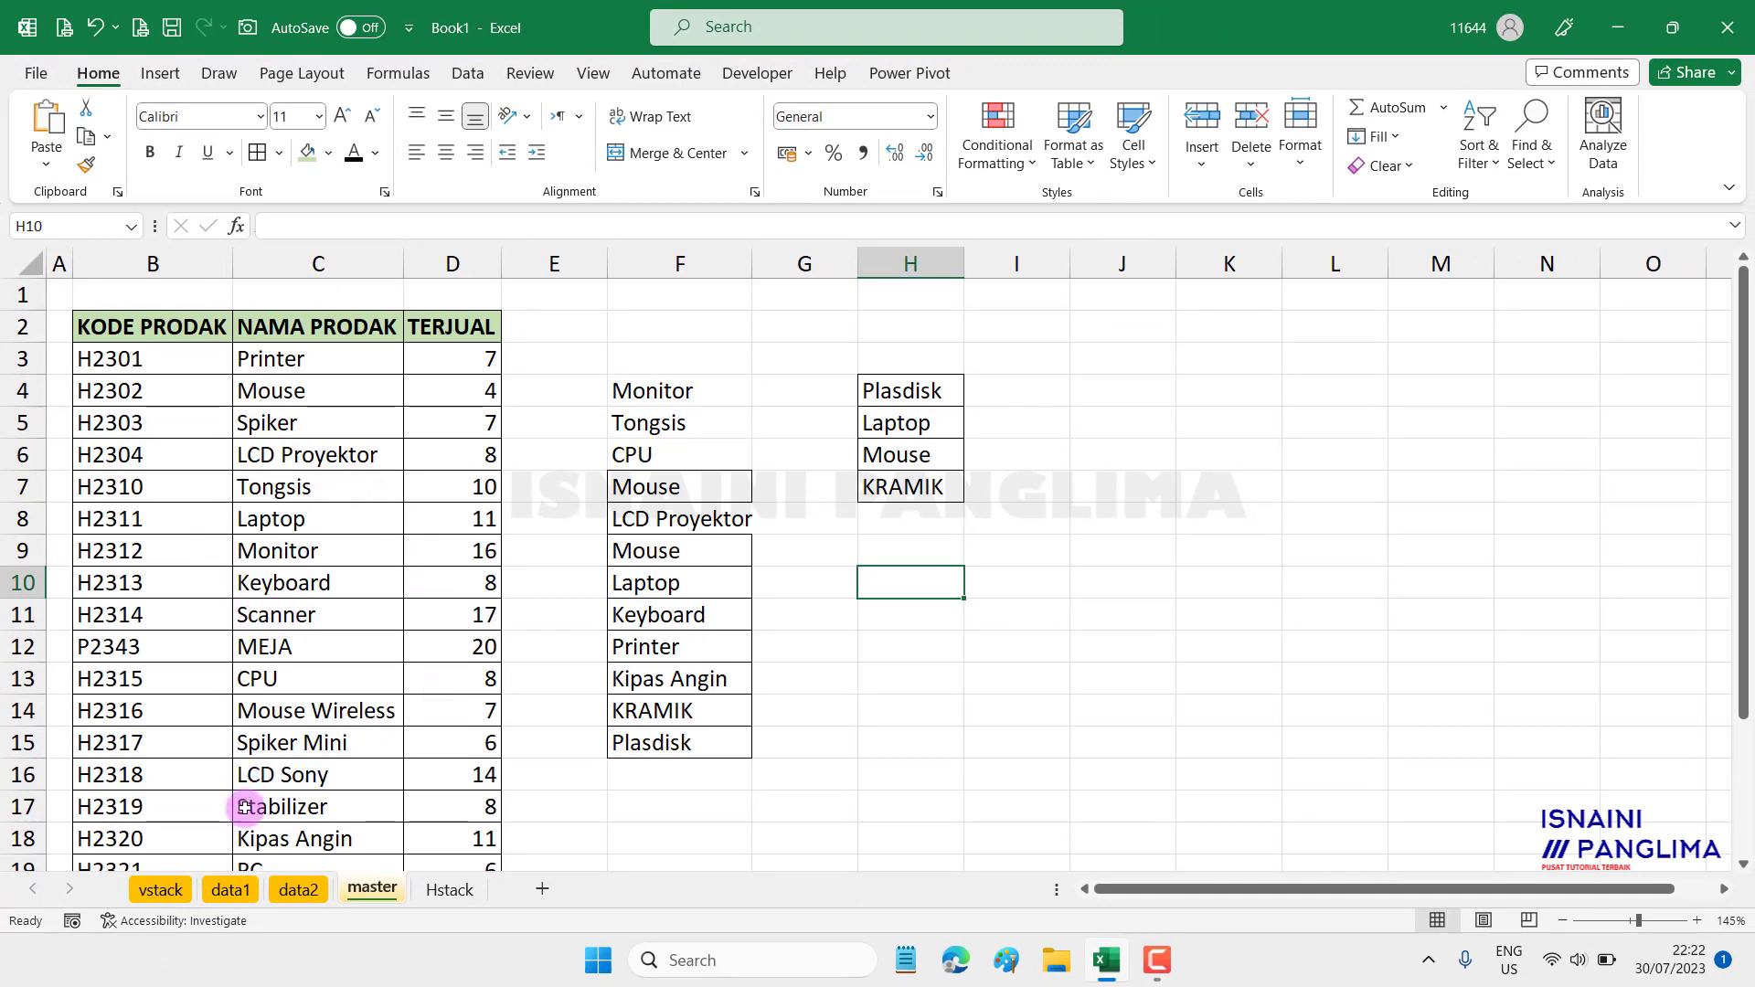
# Step: Look over the vstack sheet's product names, then open data1 and select Monitor in C9
pyautogui.click(161, 889)
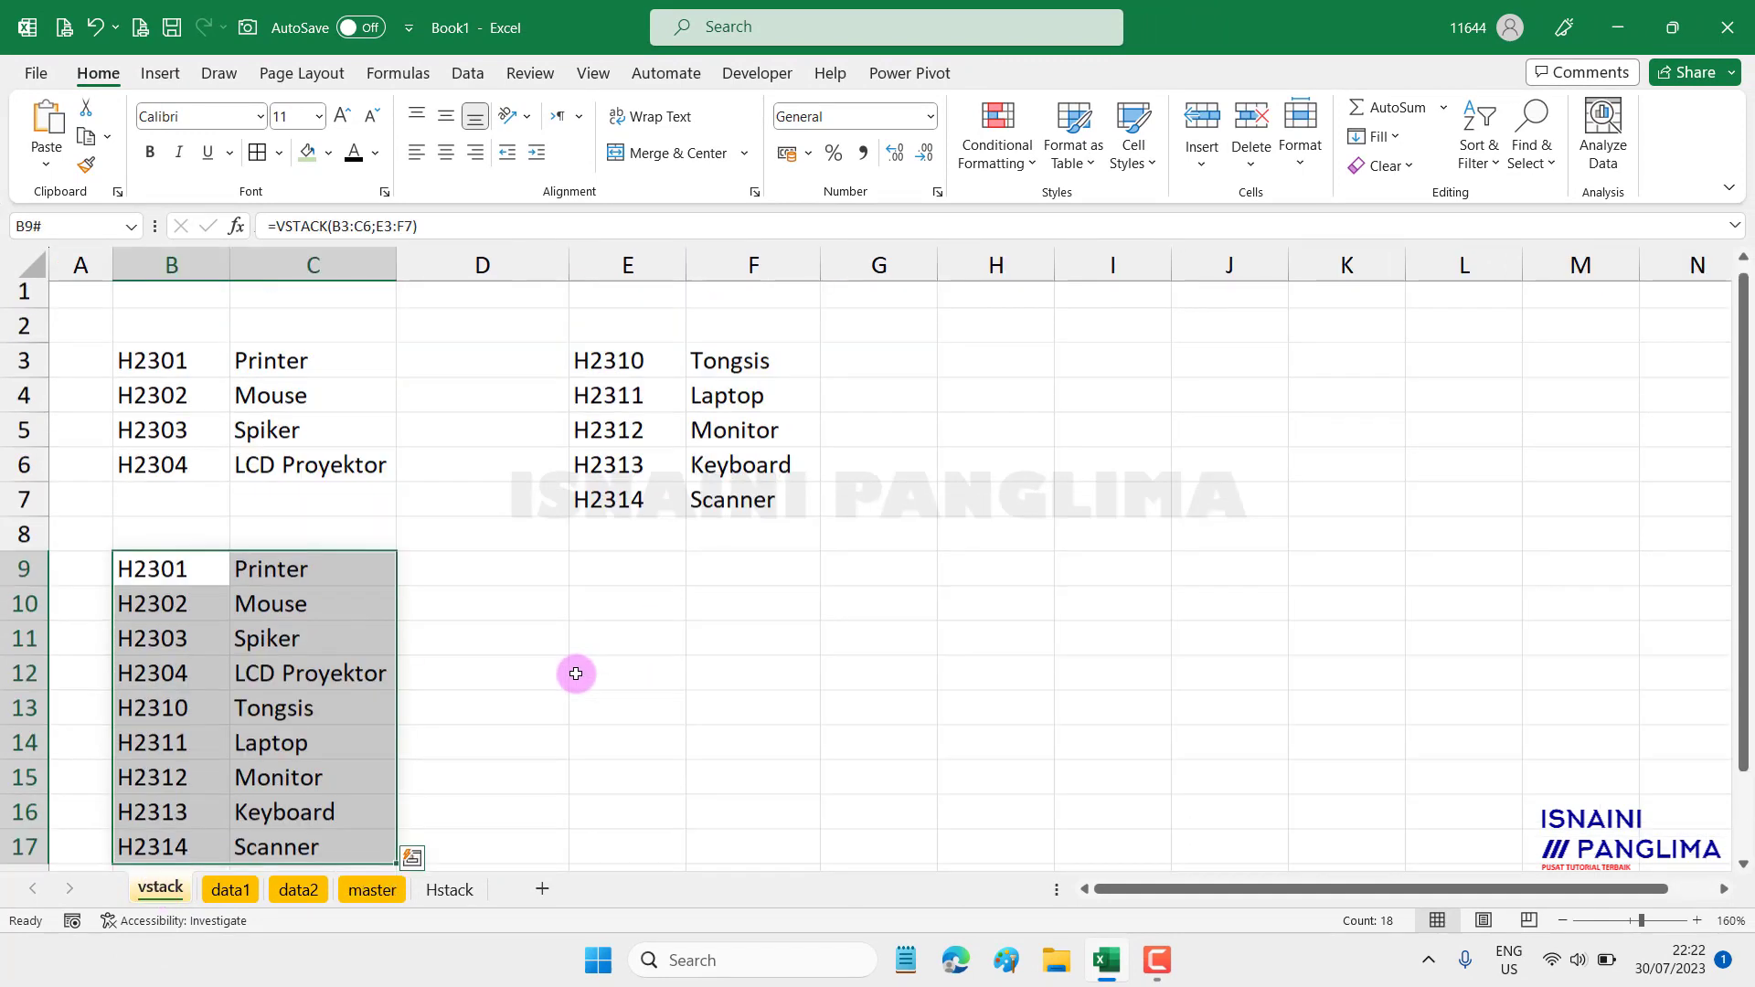
pyautogui.click(314, 433)
pyautogui.click(281, 367)
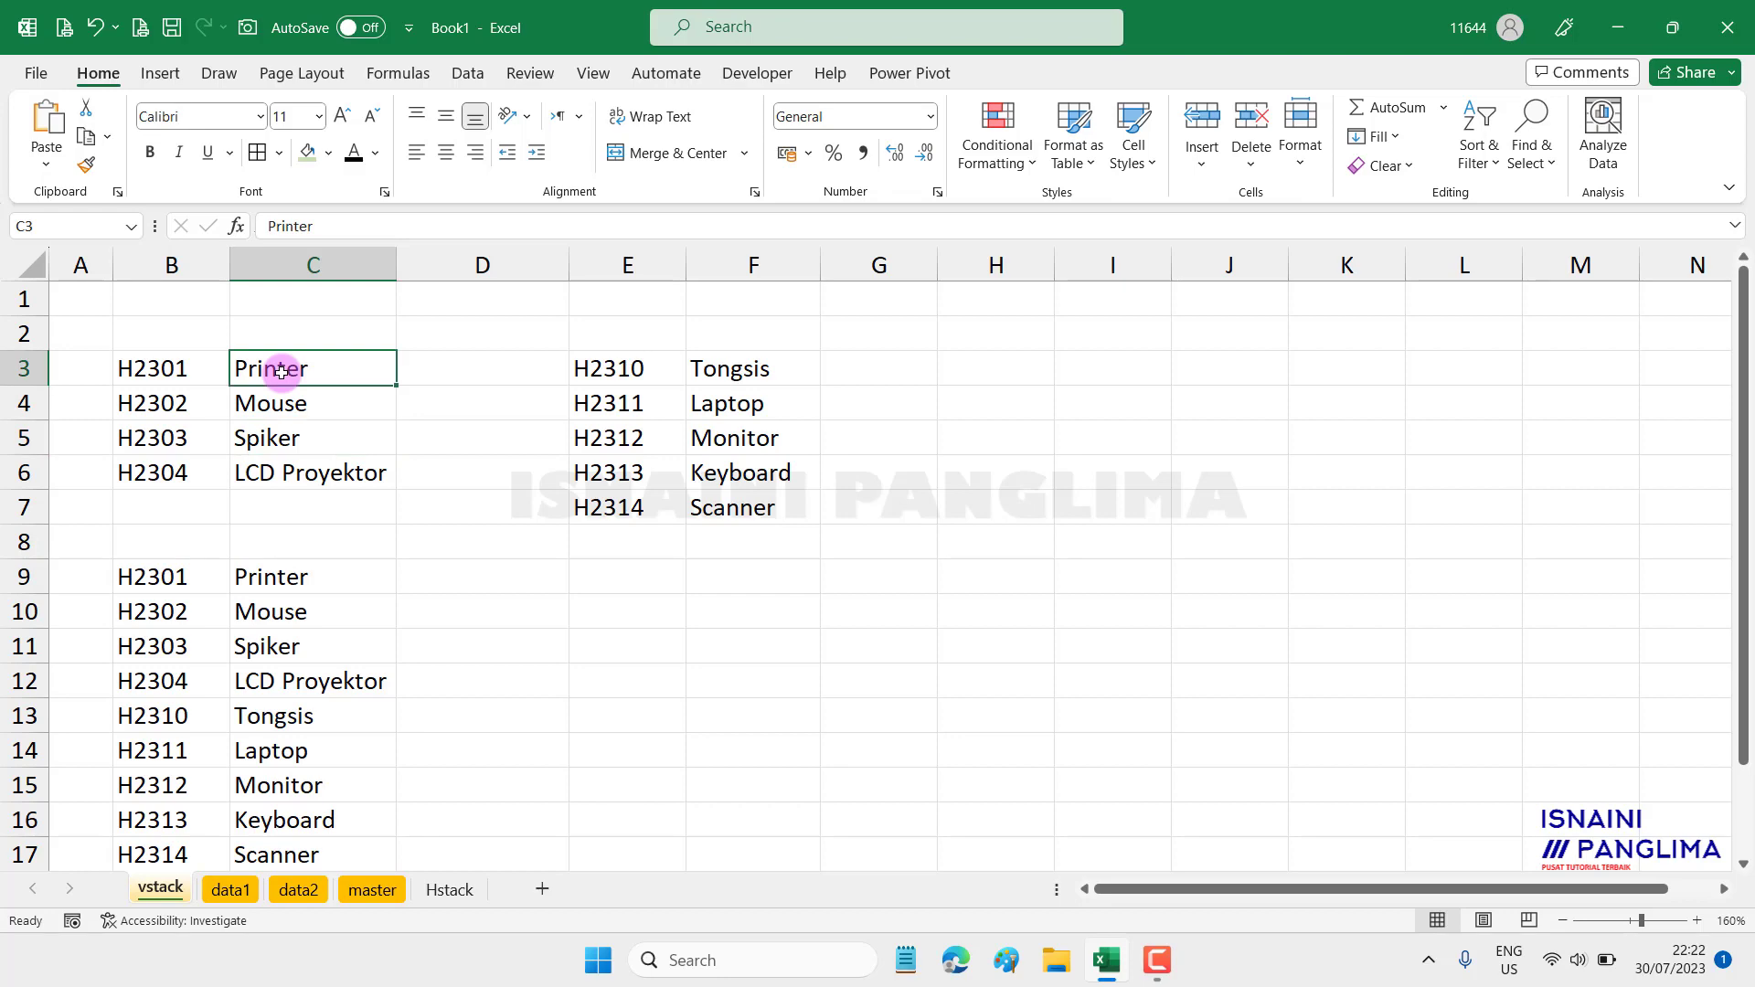
pyautogui.click(231, 888)
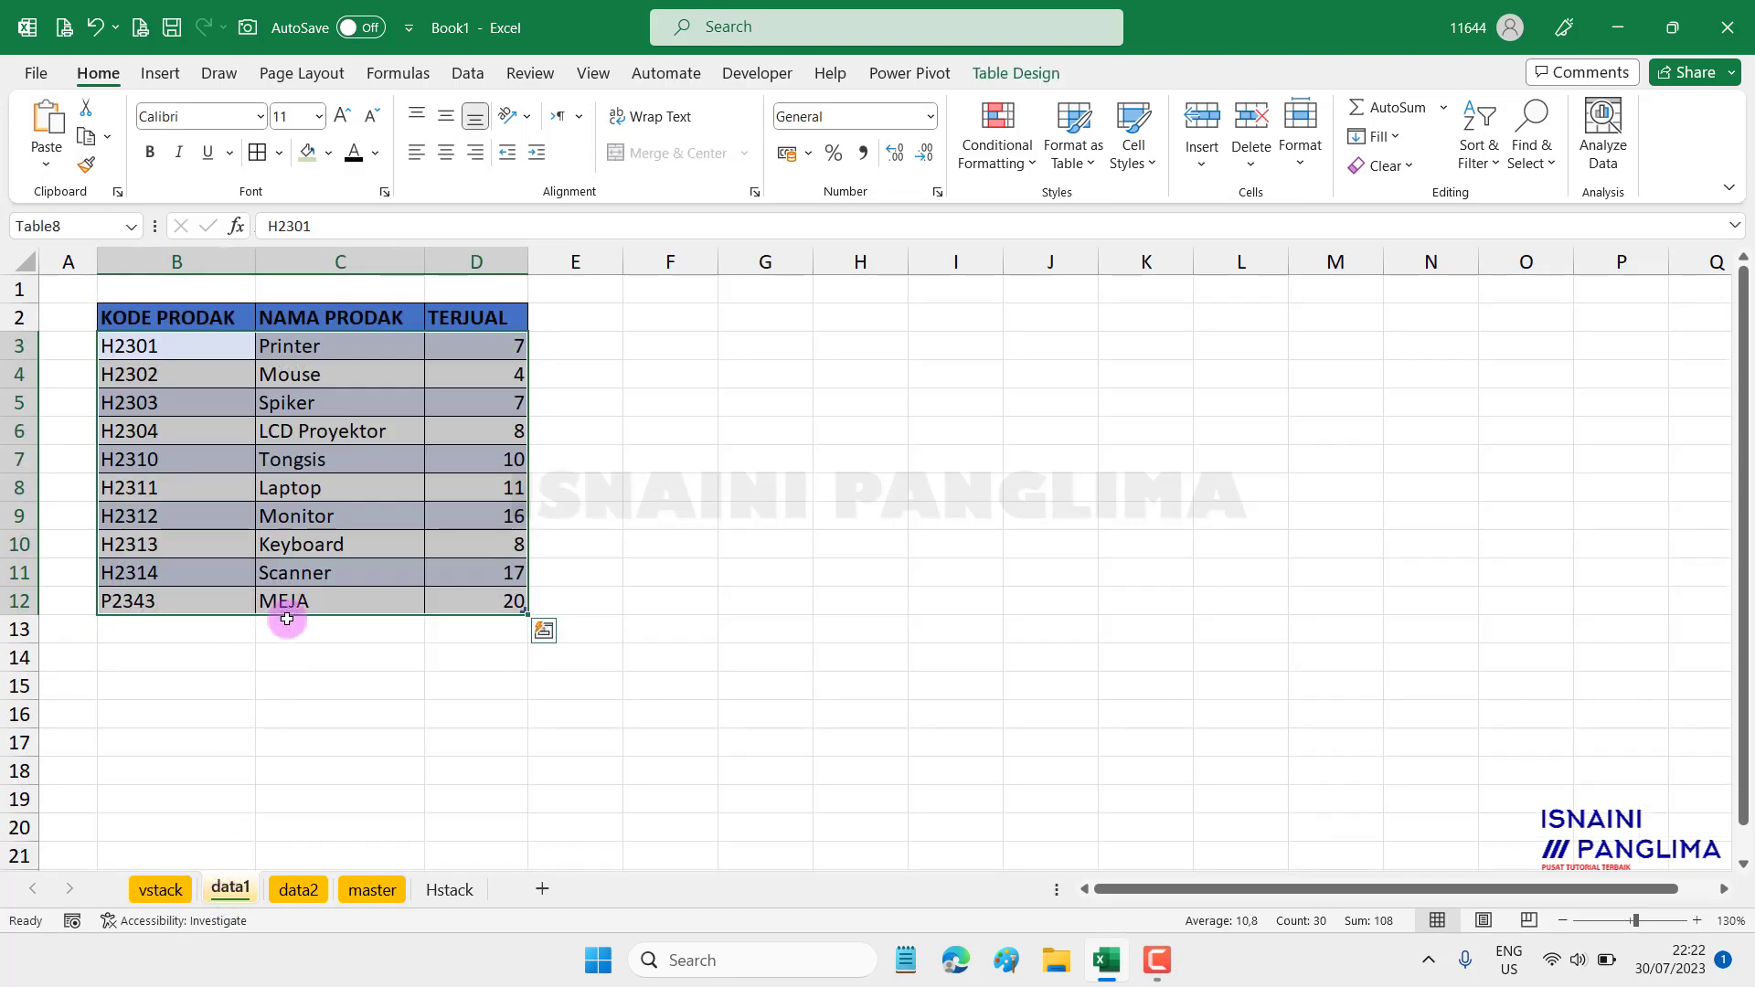
pyautogui.click(303, 507)
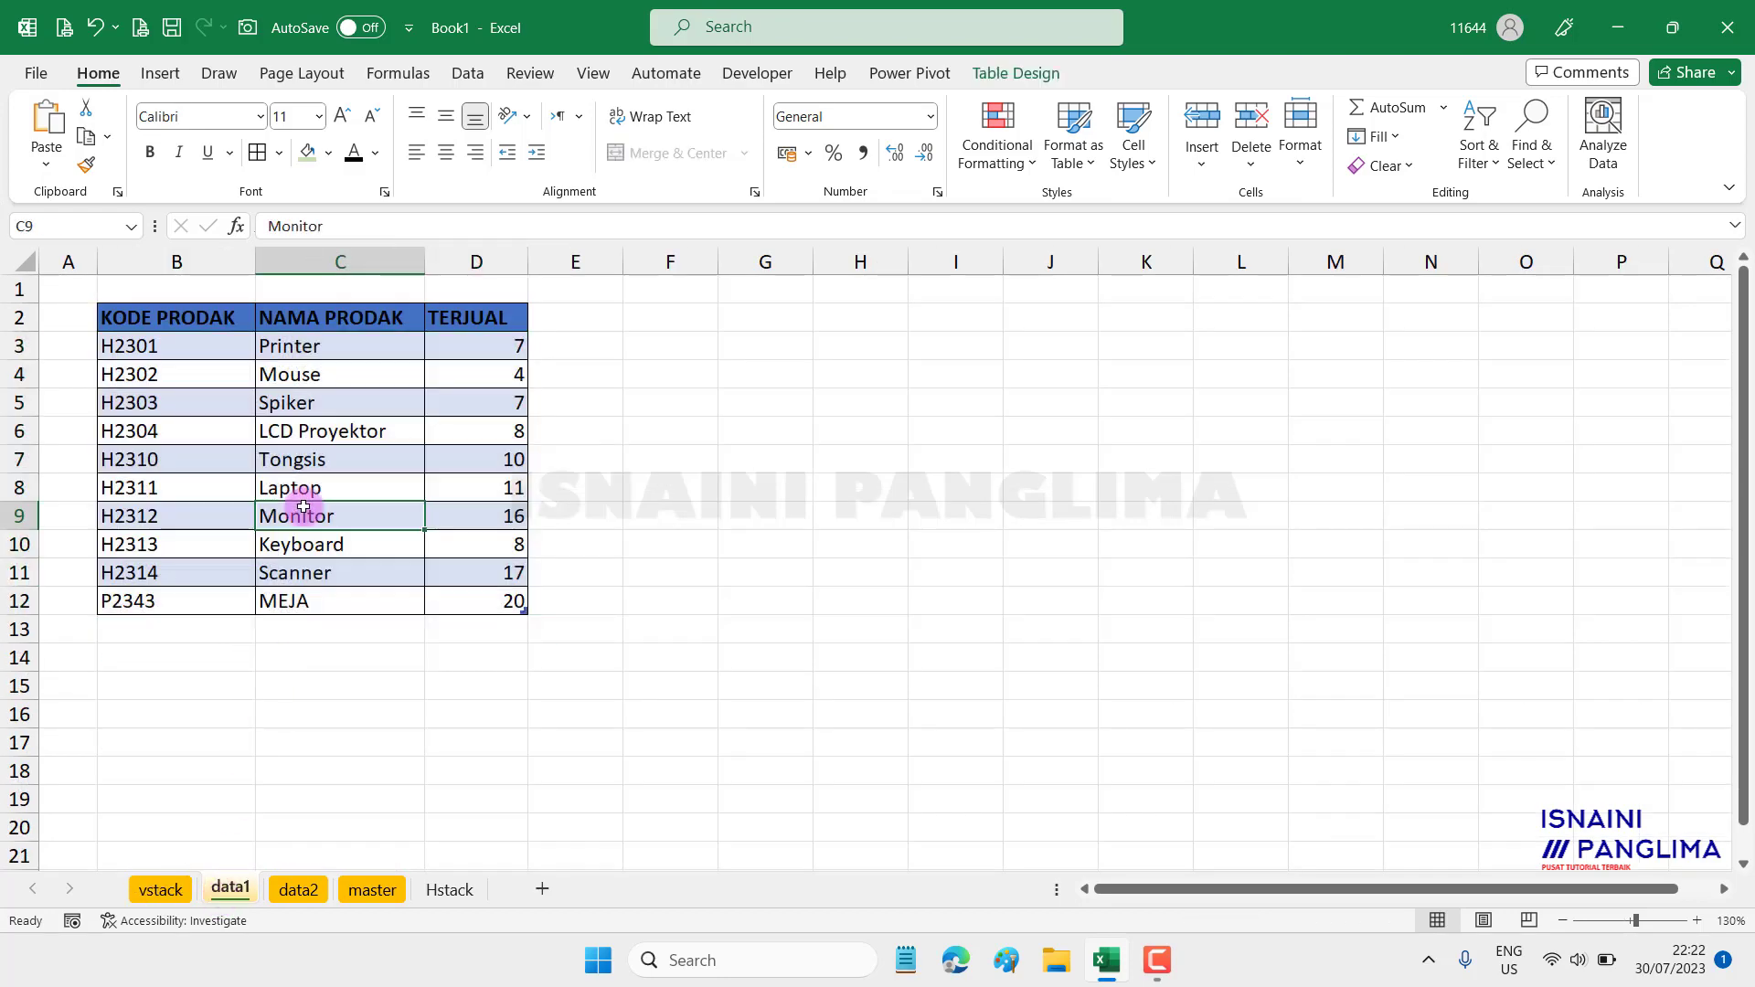